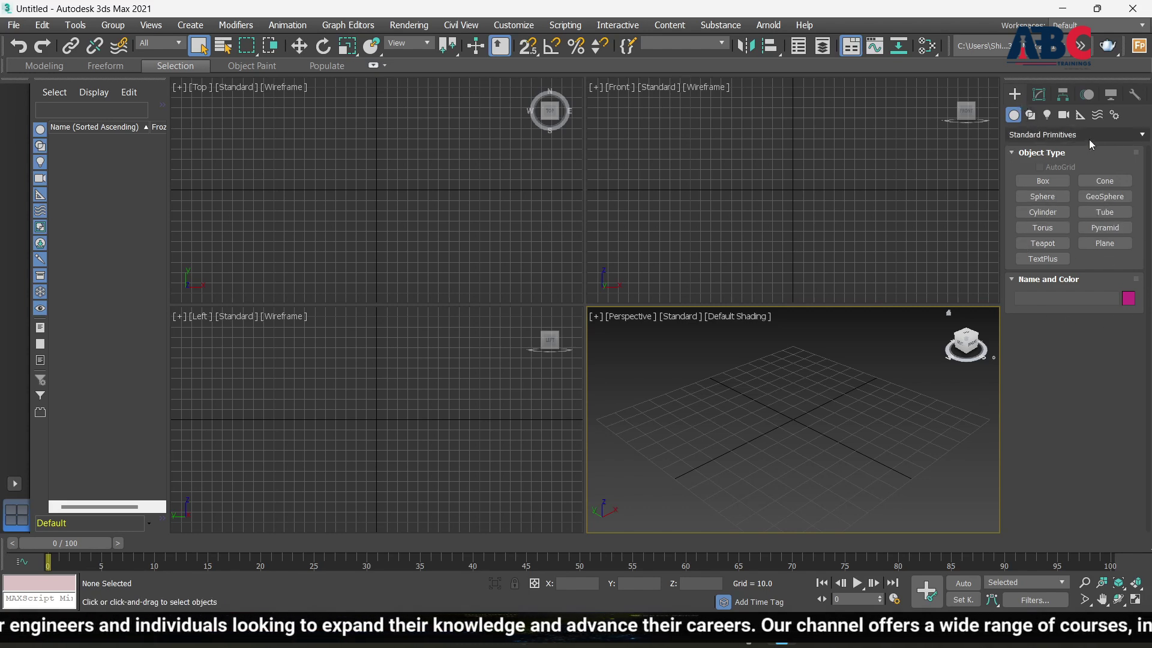
Maximize the Perspective viewport and set the geometry creation category to Extended Primitives
click(1042, 134)
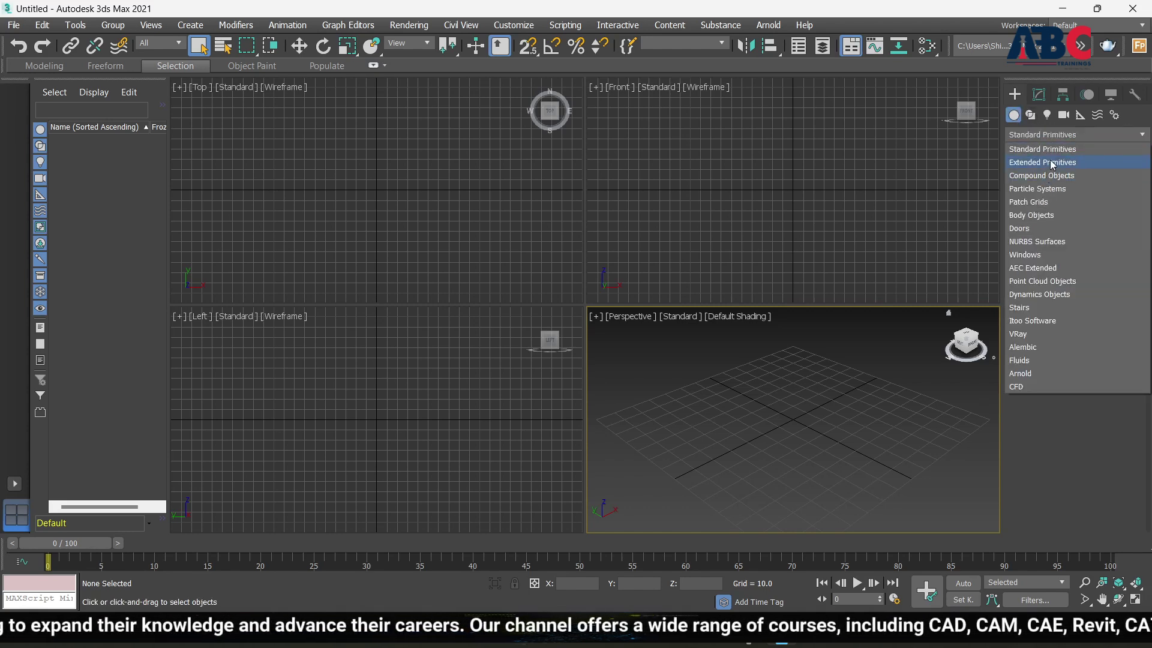
click(1051, 161)
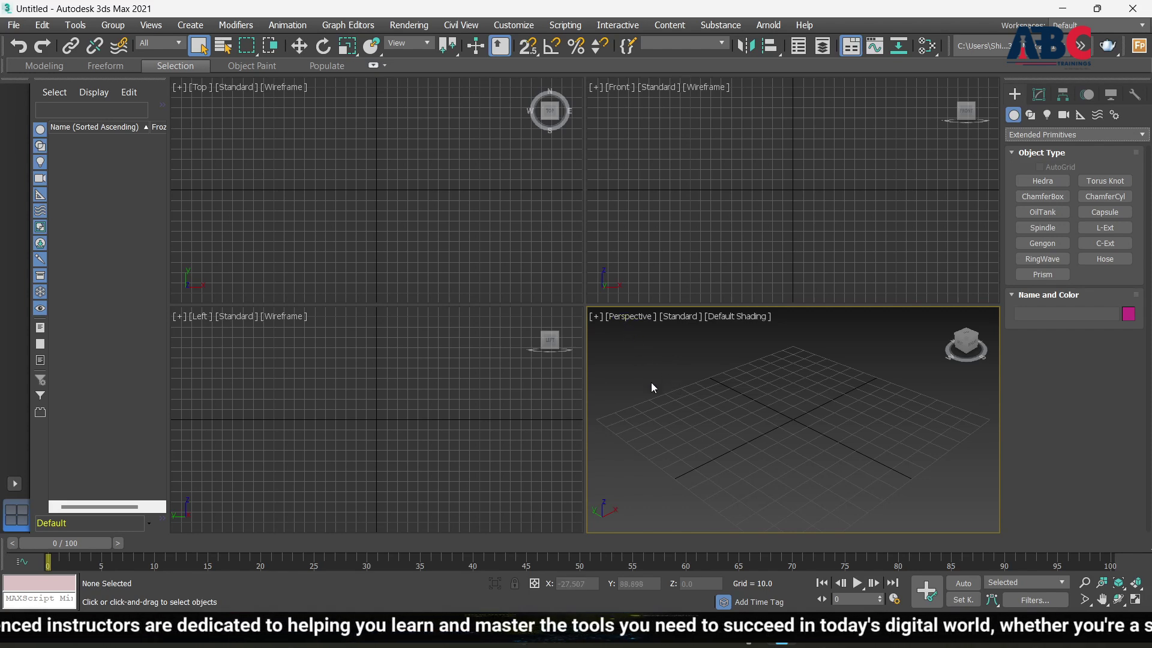
key(alt+w)
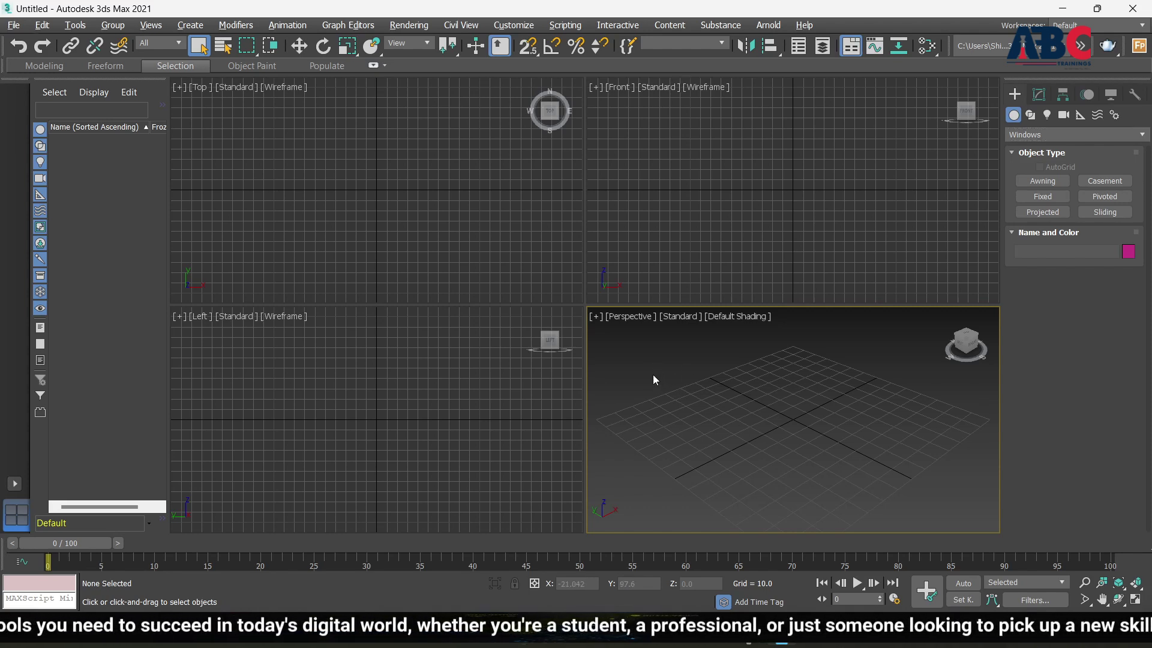
key(alt+w)
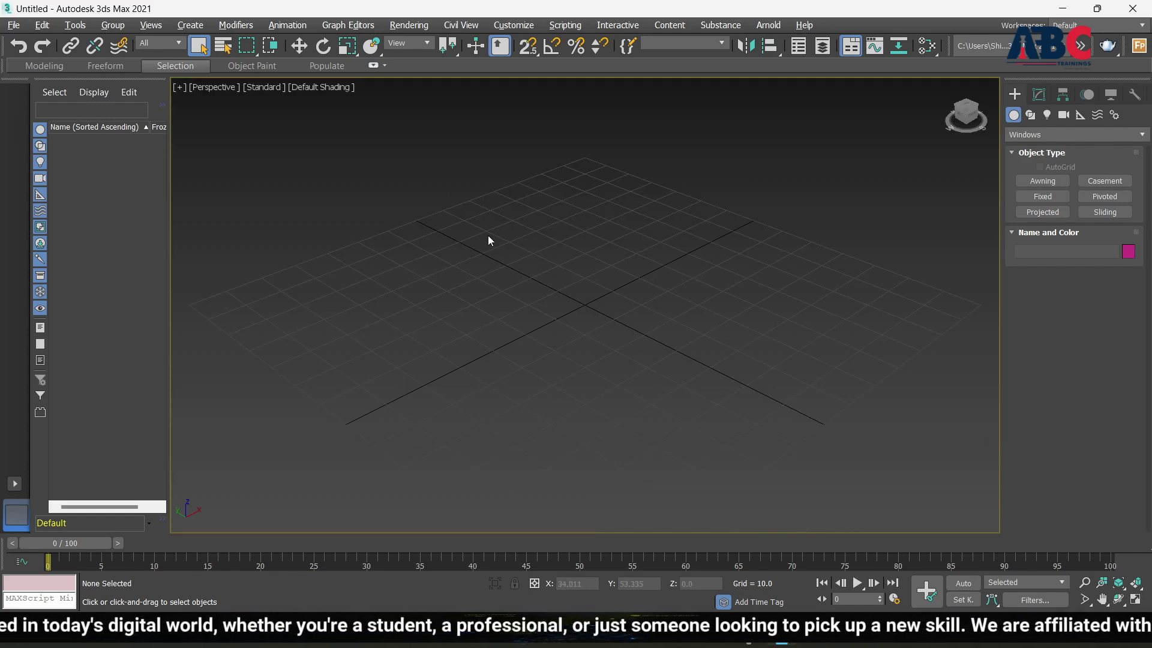
scroll(577, 333, down, 3)
scroll(595, 314, up, 3)
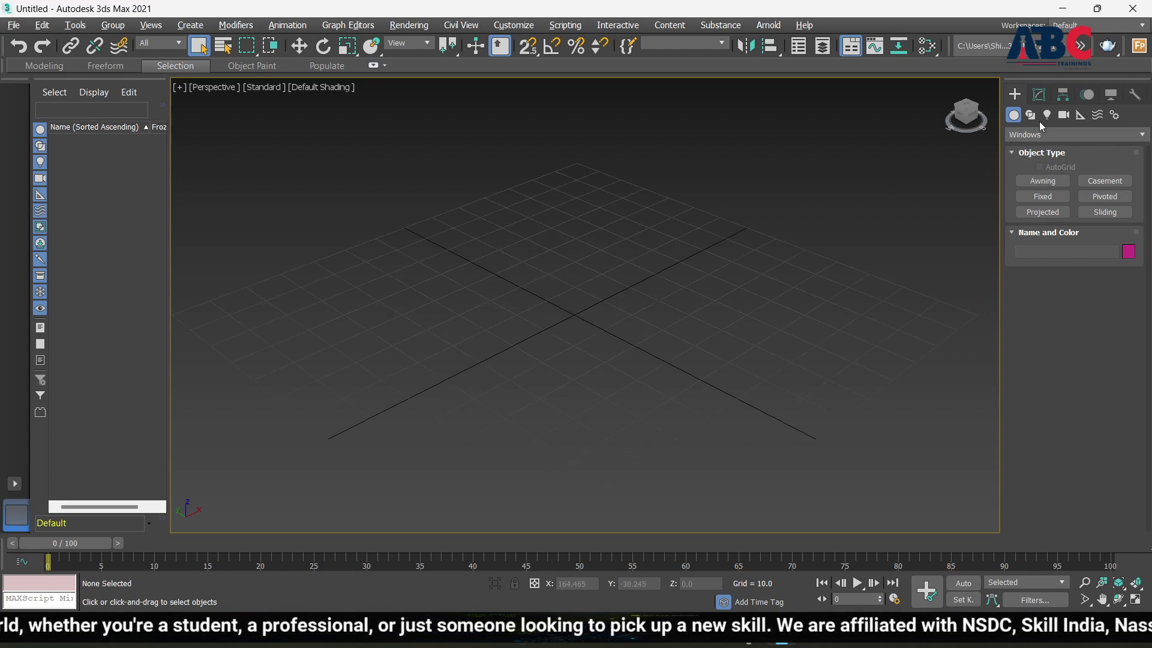
click(1033, 136)
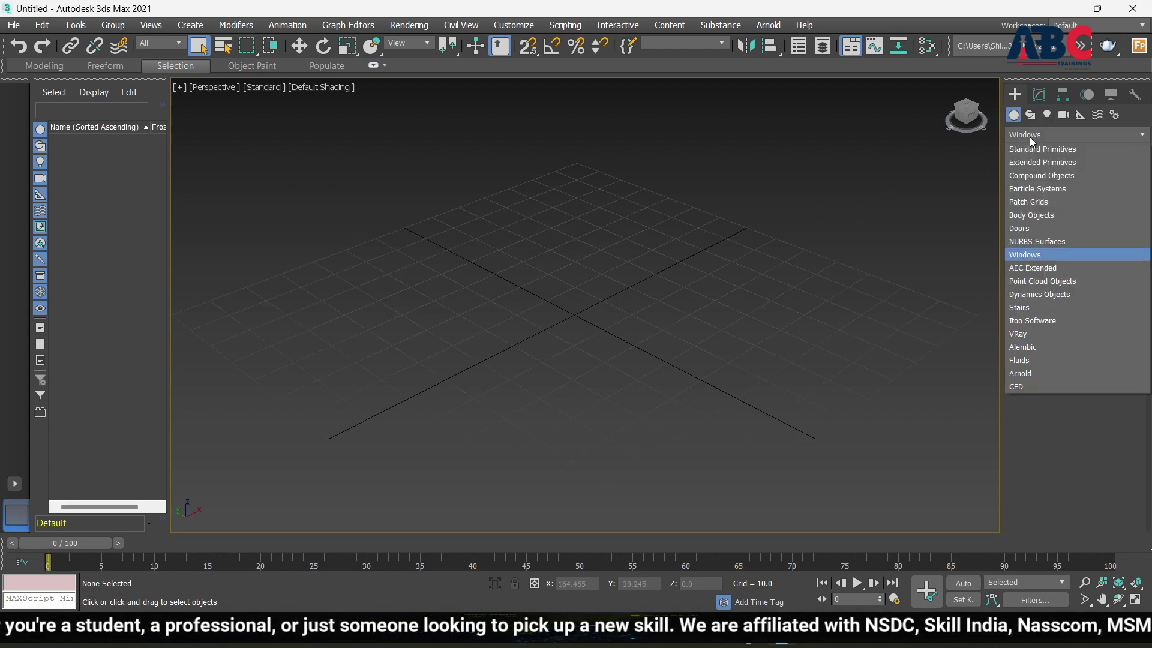
click(1039, 163)
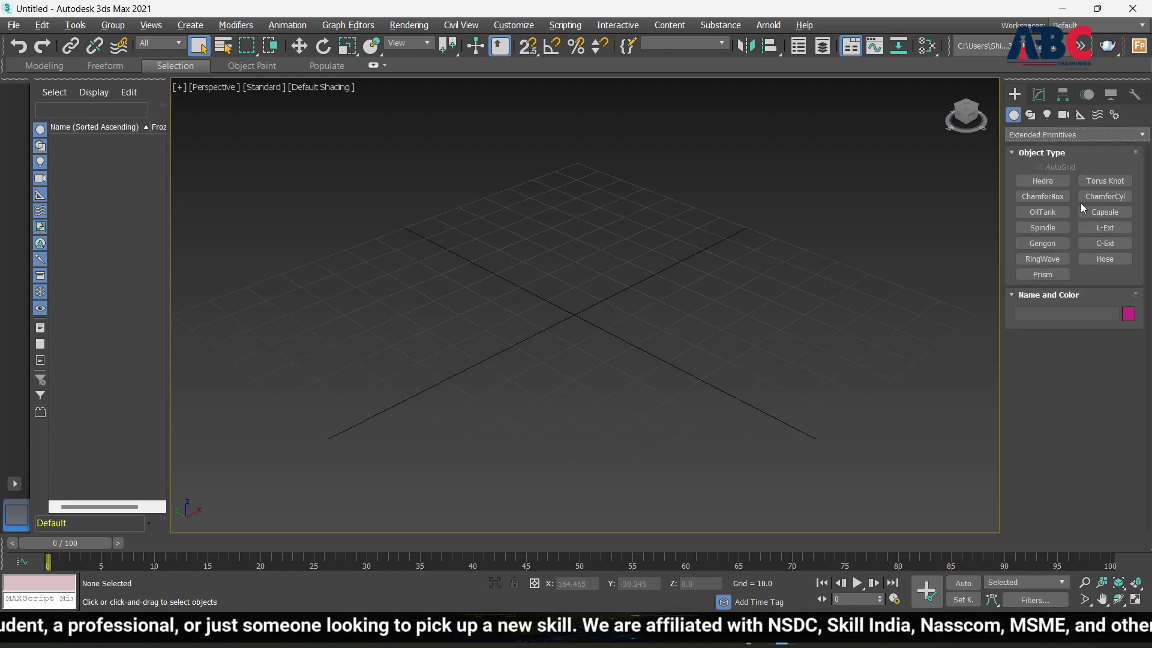
Create a Tetra hedra with a radius of about 63.4 on the grid in the Perspective viewport
click(1043, 183)
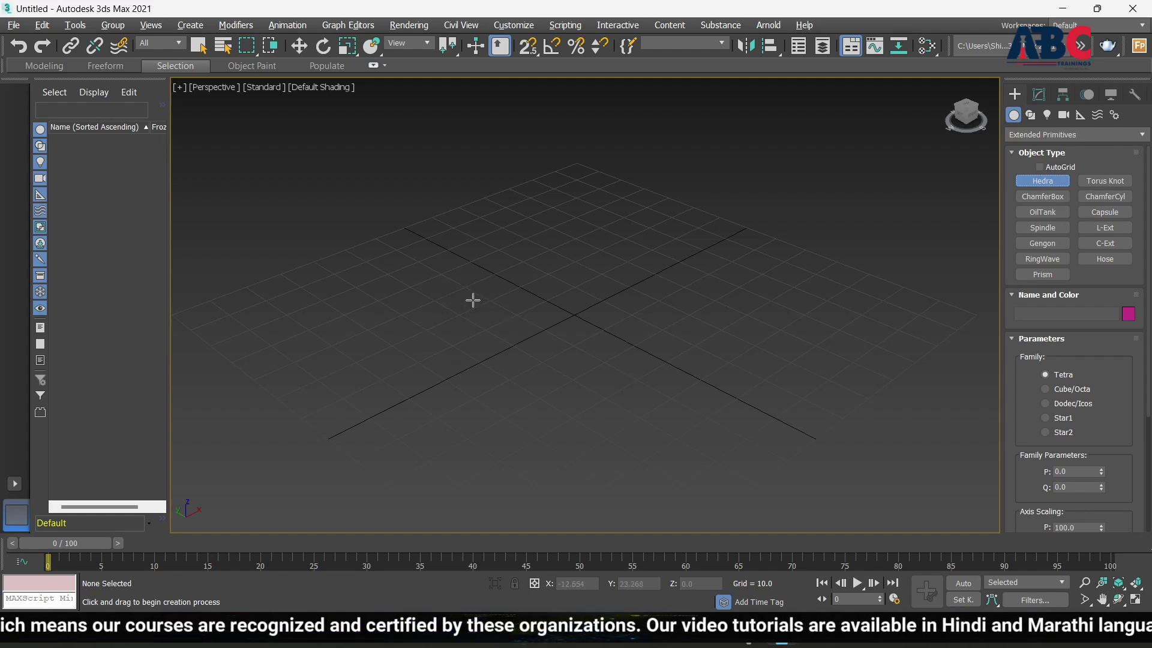
drag(469, 298, 620, 411)
scroll(604, 362, down, 4)
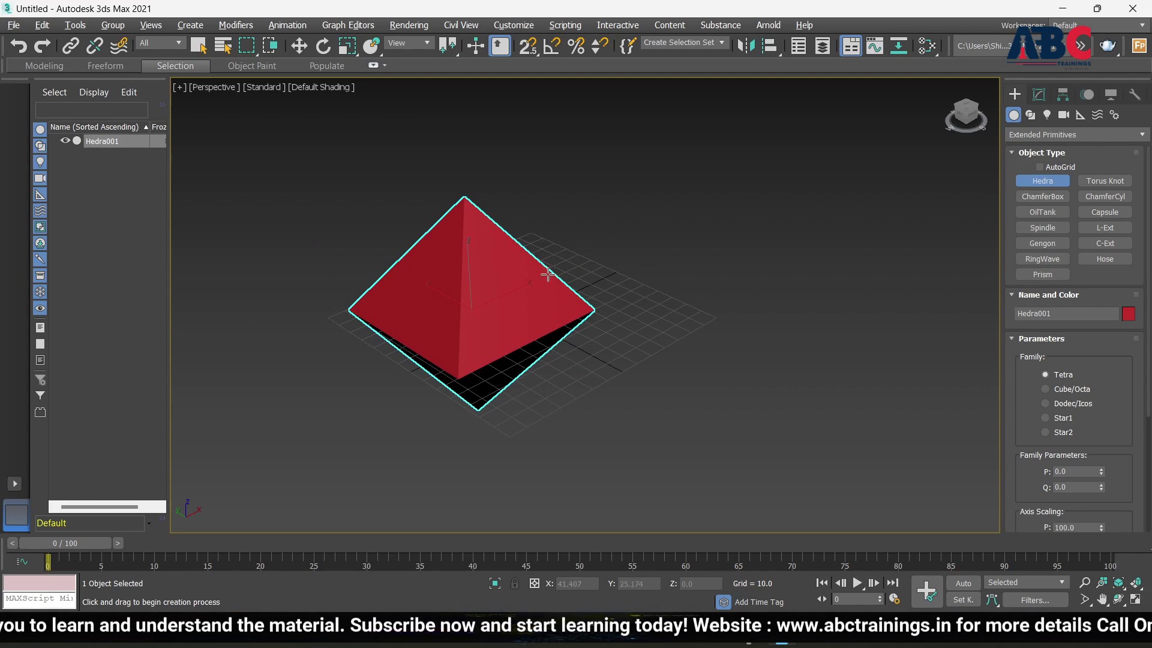
scroll(435, 245, up, 4)
scroll(476, 244, down, 4)
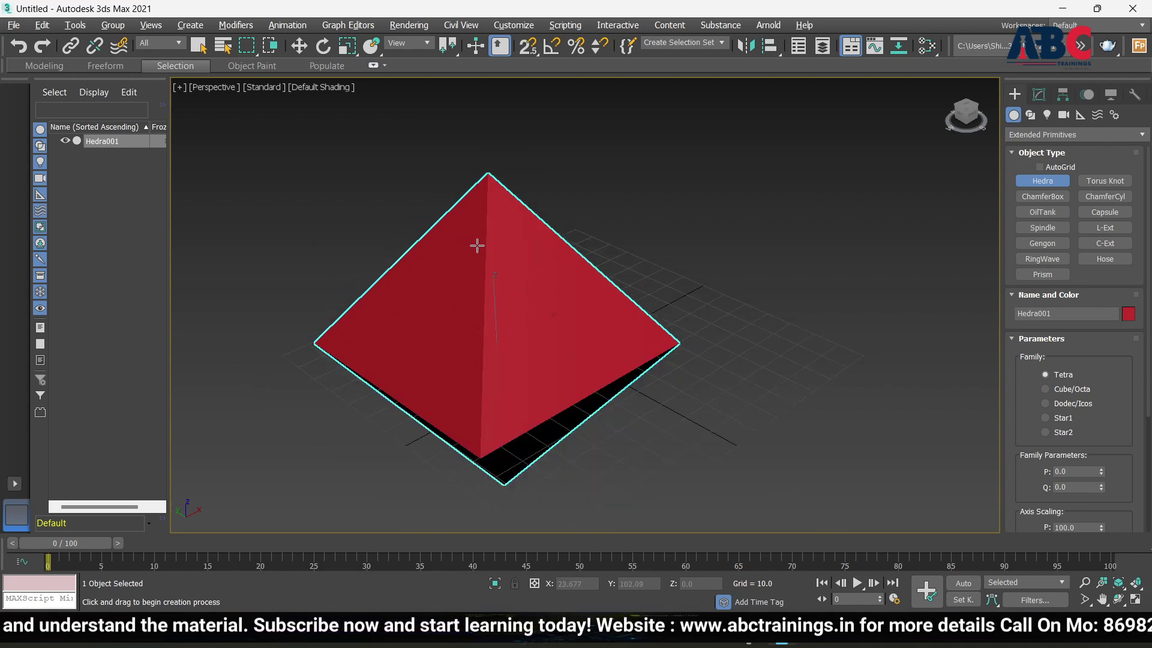
alt+middle_drag(614, 265, 537, 256)
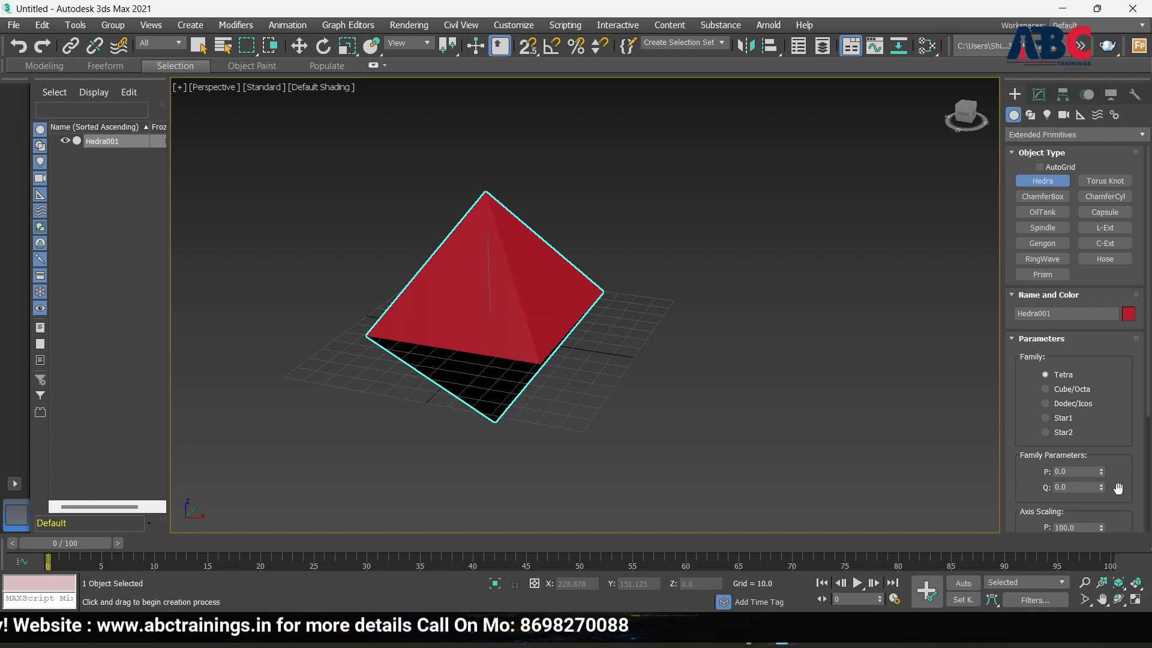
Try changing the hedra's family parameter P and axis scaling P, and reset the axis scaling
drag(1035, 490, 1027, 454)
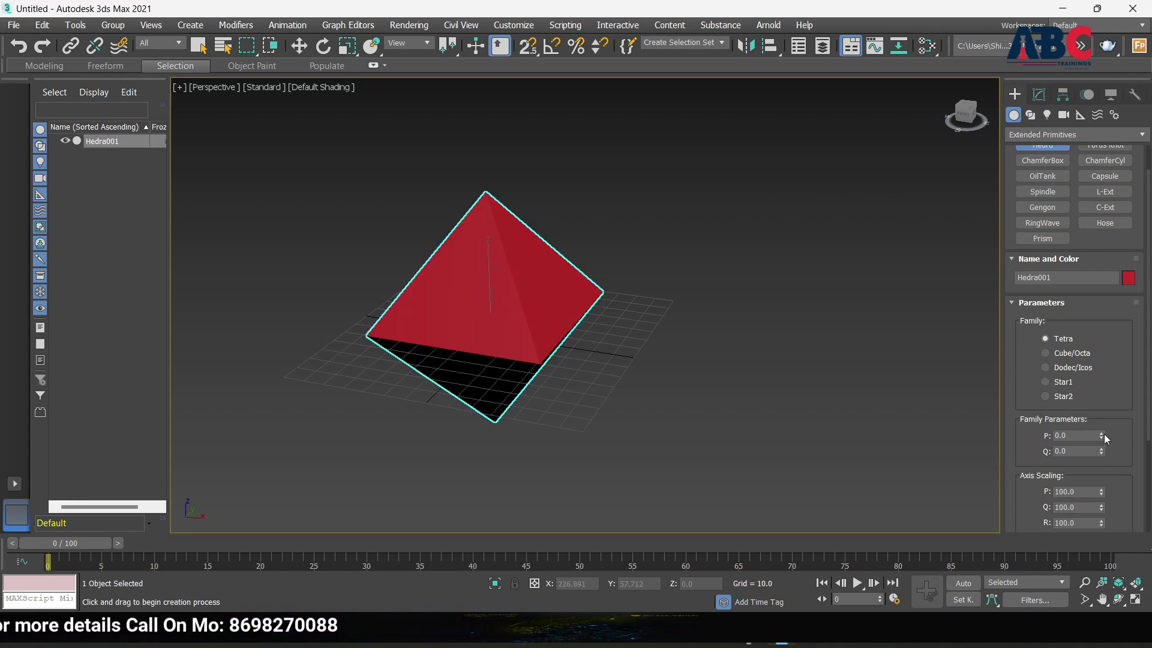
drag(1100, 437, 1099, 406)
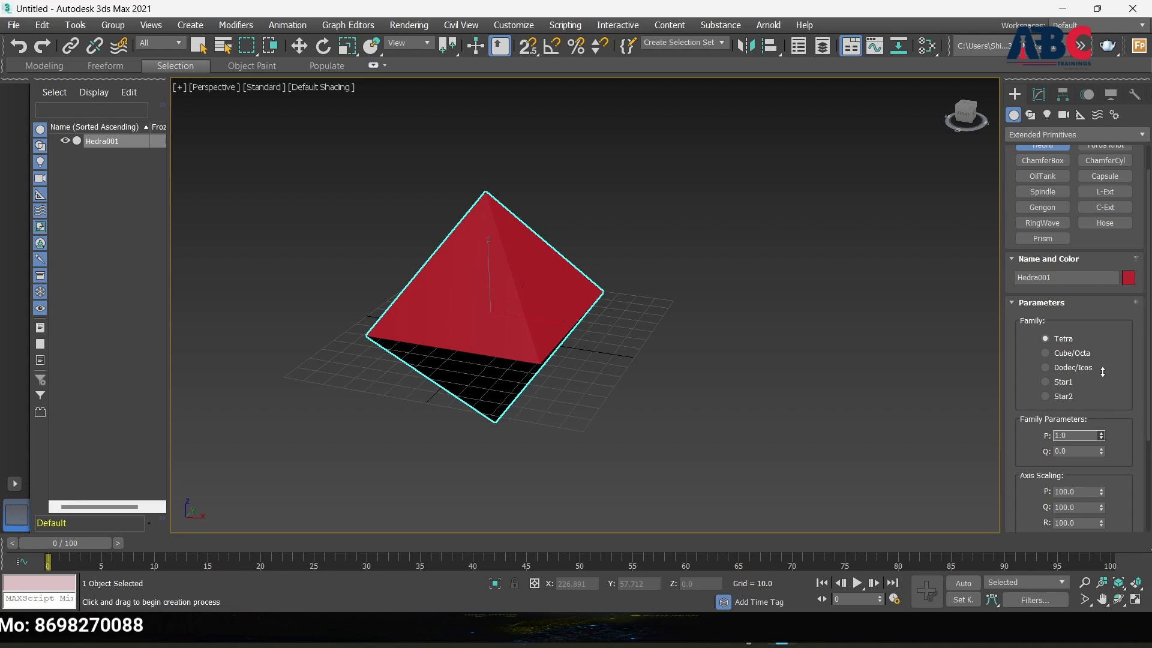
drag(1096, 407, 1098, 439)
scroll(1020, 466, down, 2)
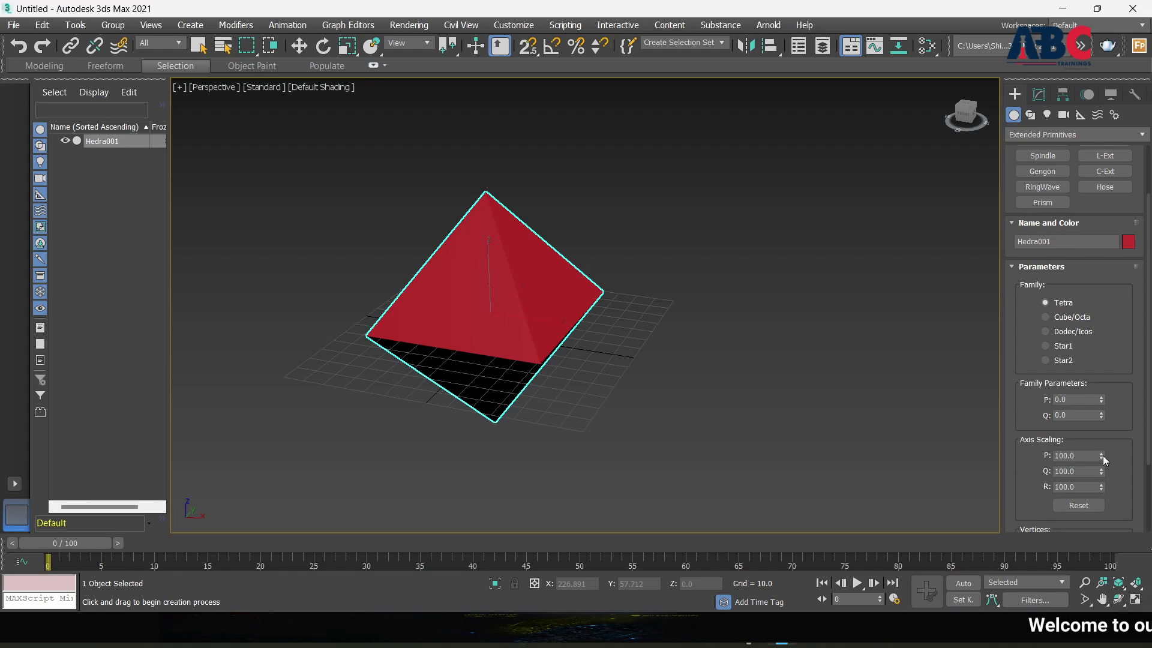
drag(1105, 453, 1099, 396)
scroll(1115, 477, down, 3)
click(1078, 451)
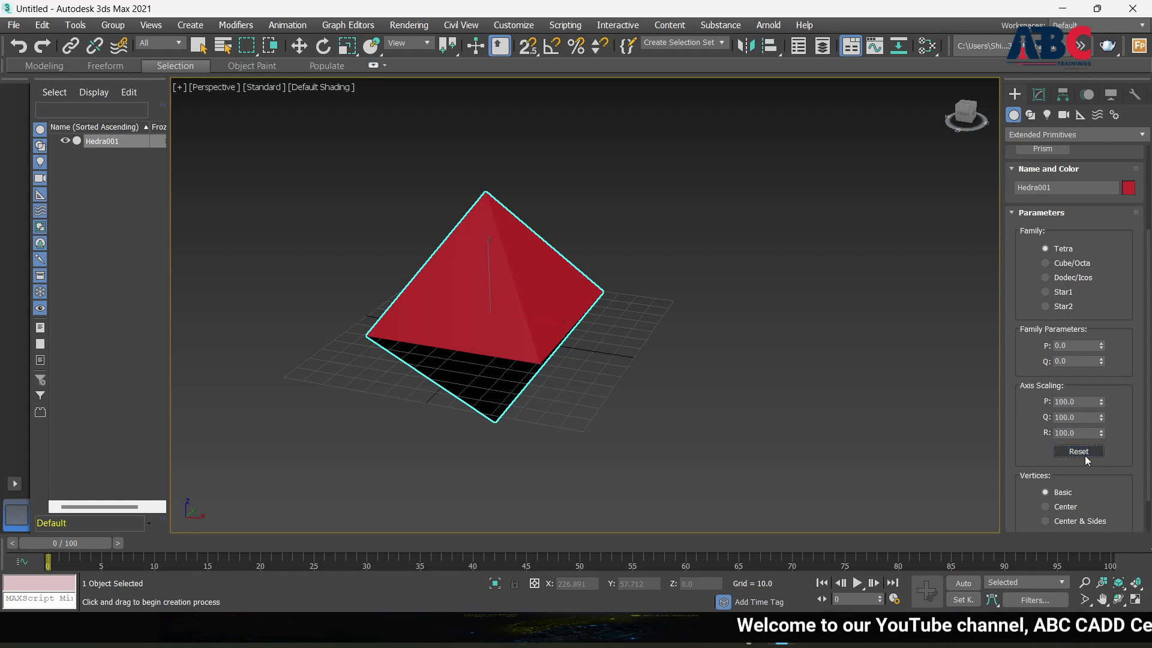
scroll(1134, 453, down, 2)
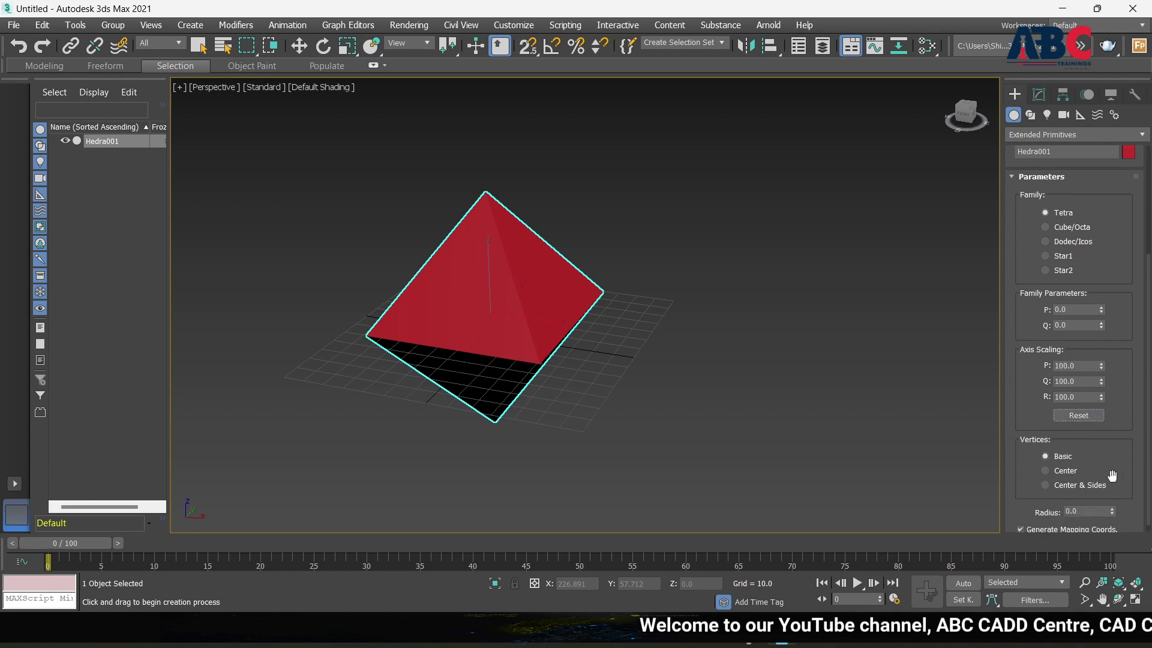
scroll(1105, 508, down, 1)
scroll(1059, 307, up, 5)
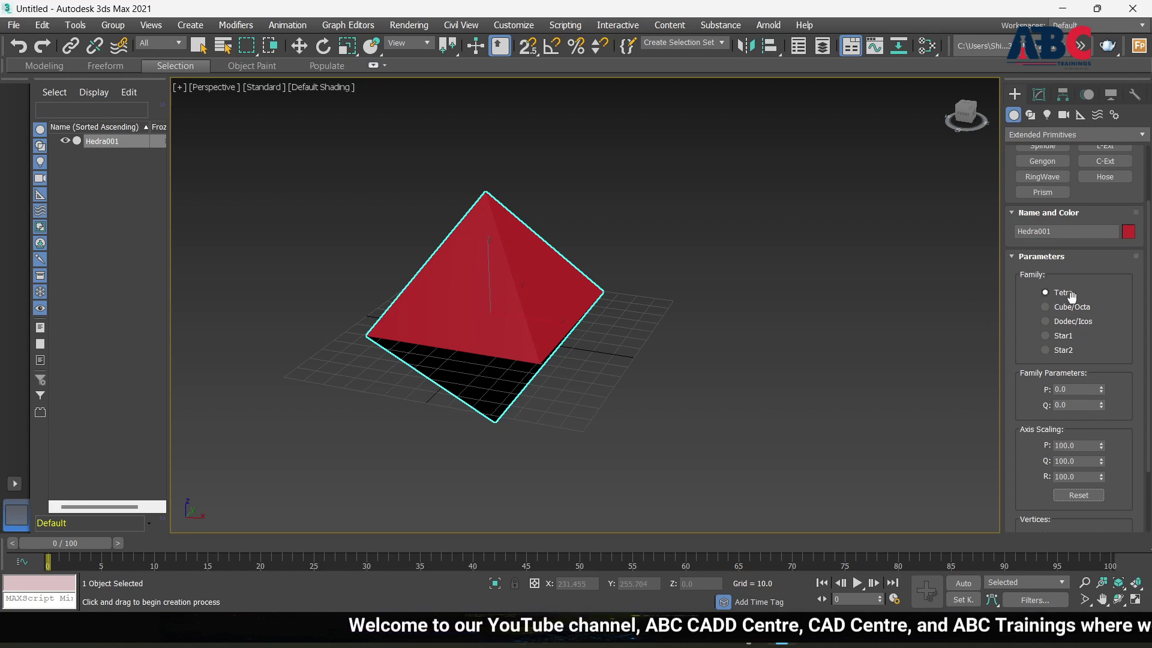
scroll(1067, 203, up, 4)
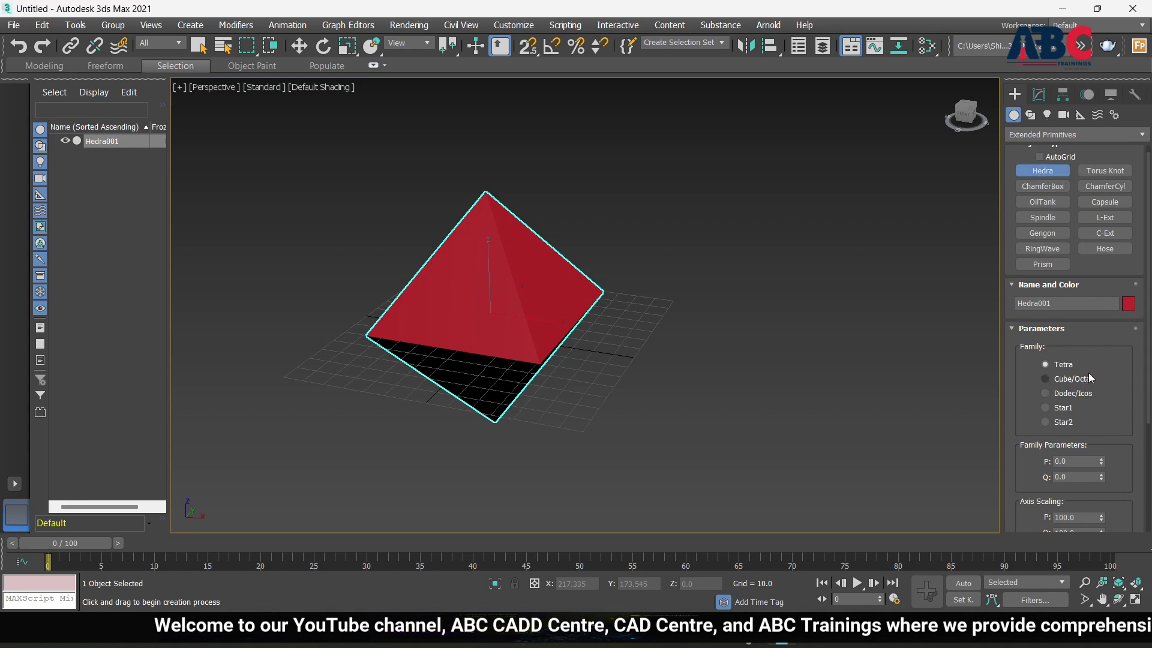
Open the existing hedra's parameters for modification and change its family to Cube/Octa
click(1047, 379)
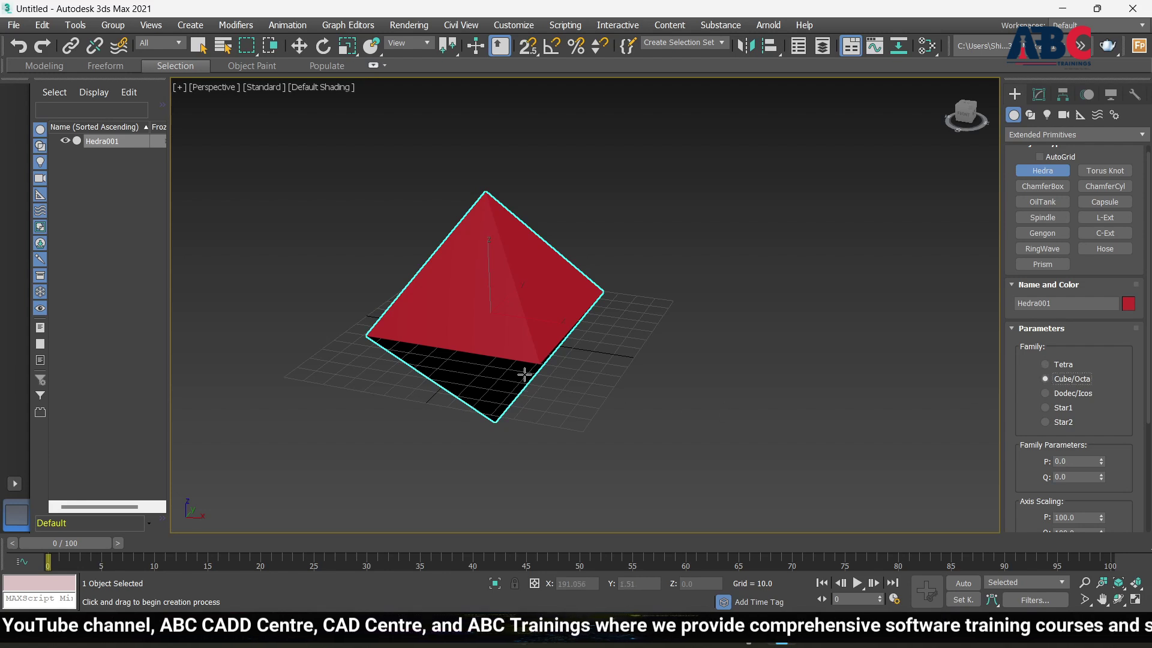
click(1046, 95)
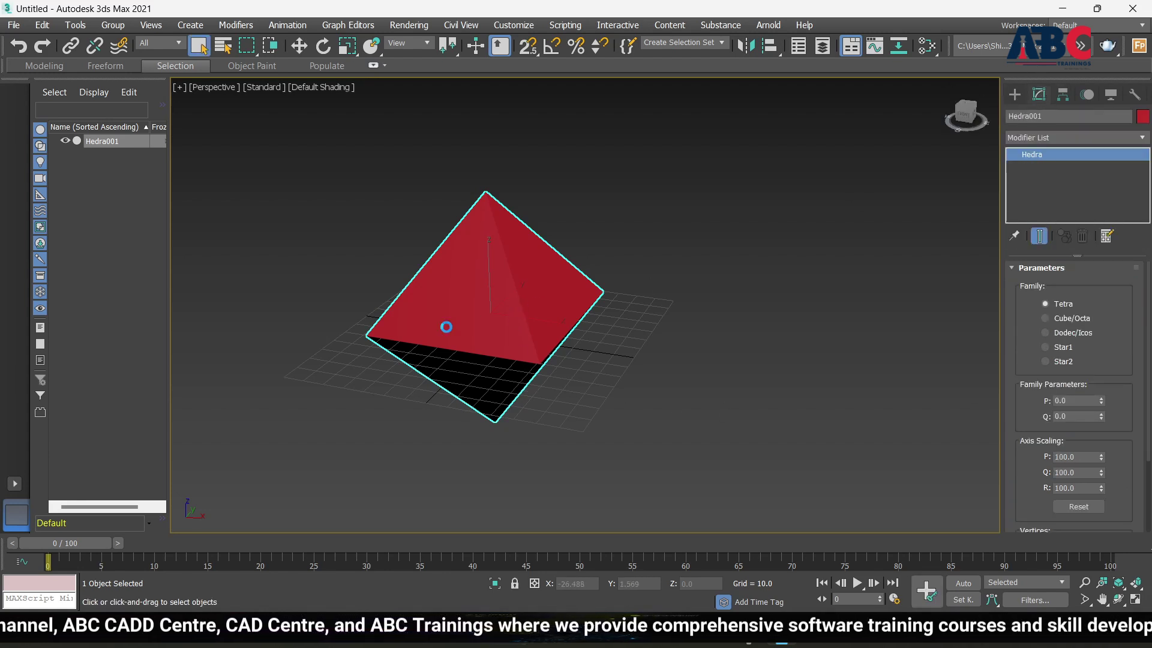
click(1047, 319)
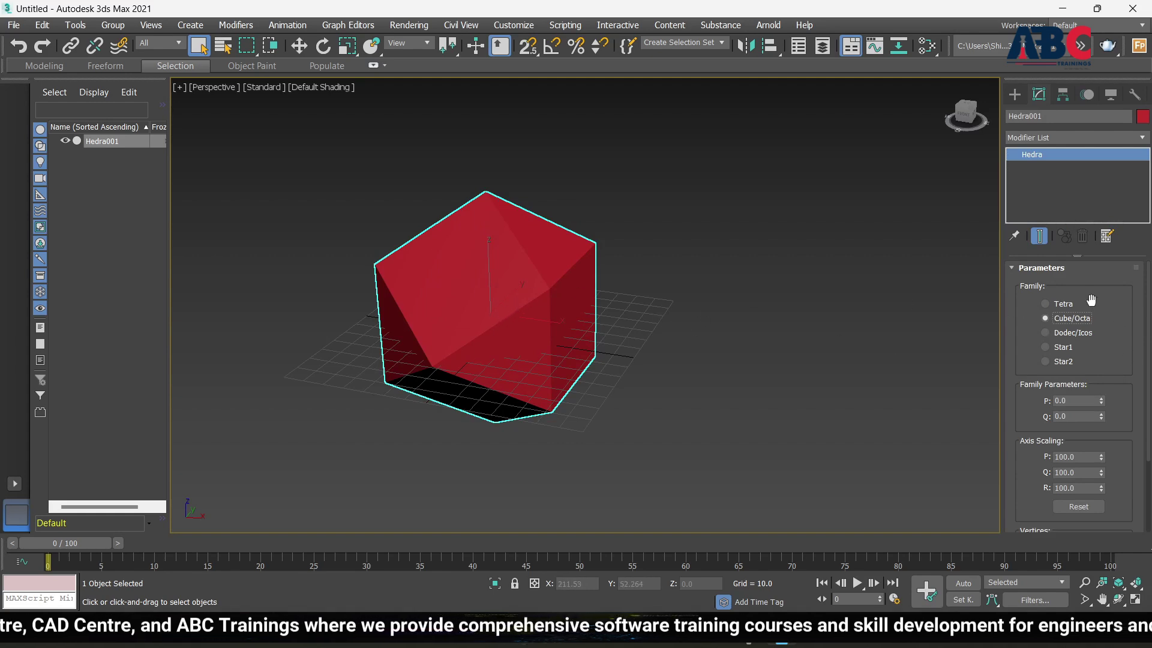
alt+middle_drag(658, 375, 613, 394)
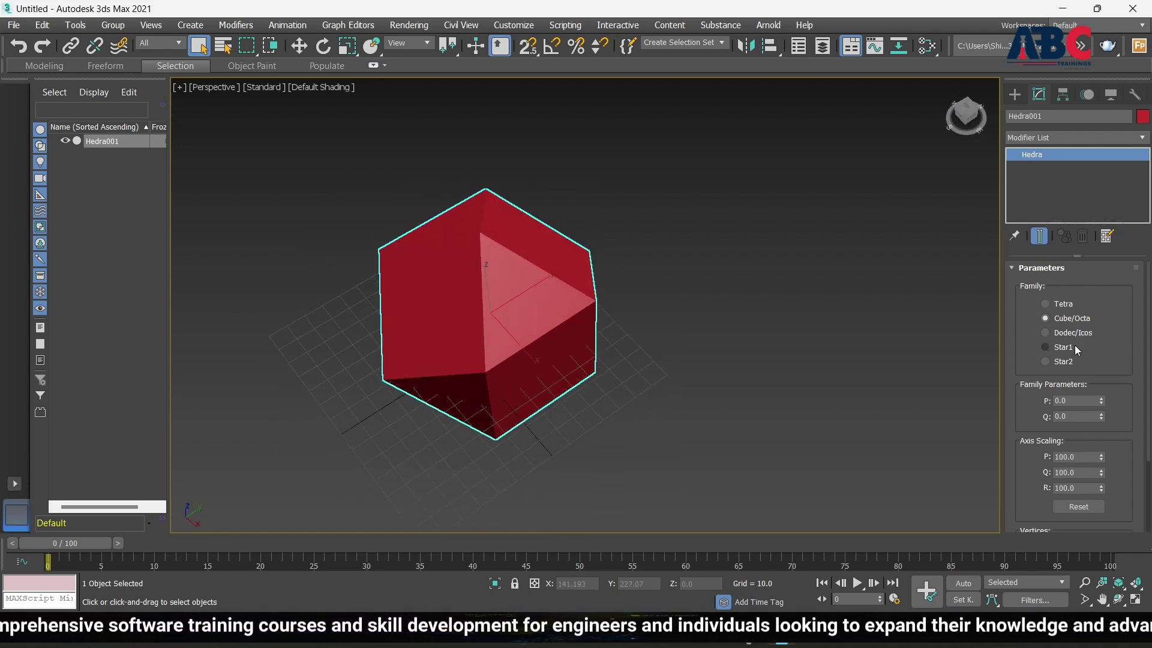
Change the hedra's family to Dodec/Icos and inspect the shape from several angles
click(1046, 332)
scroll(375, 268, up, 5)
scroll(384, 276, down, 5)
alt+middle_drag(834, 387, 680, 311)
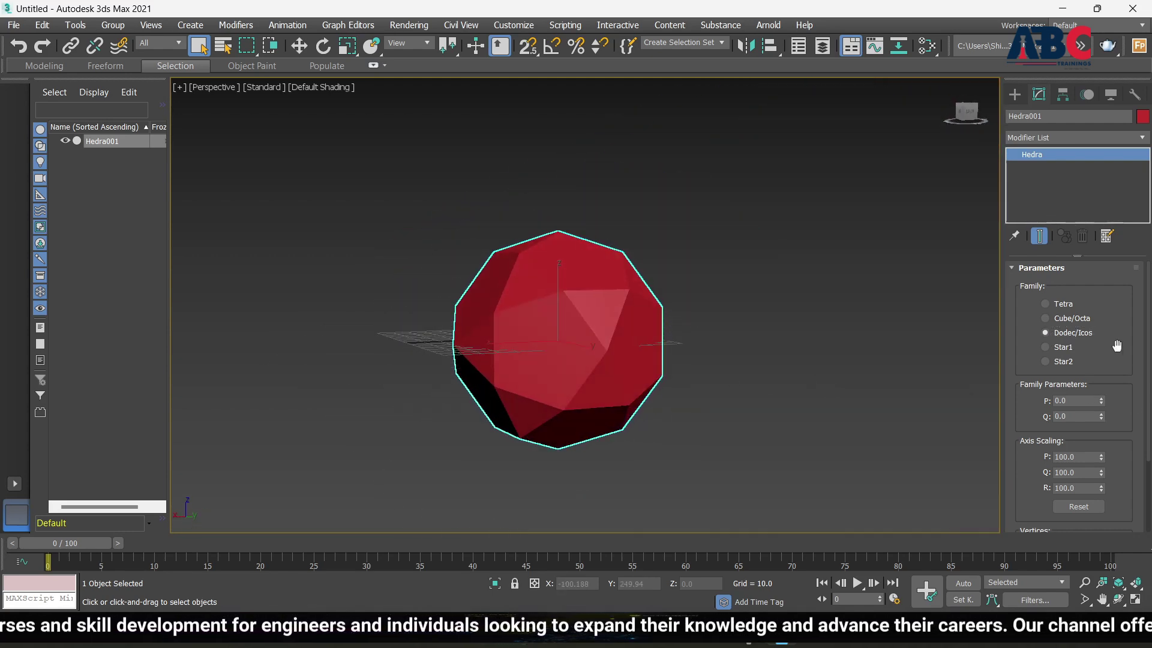
Try the Star2 family on the hedra and settle on Star1
click(1045, 348)
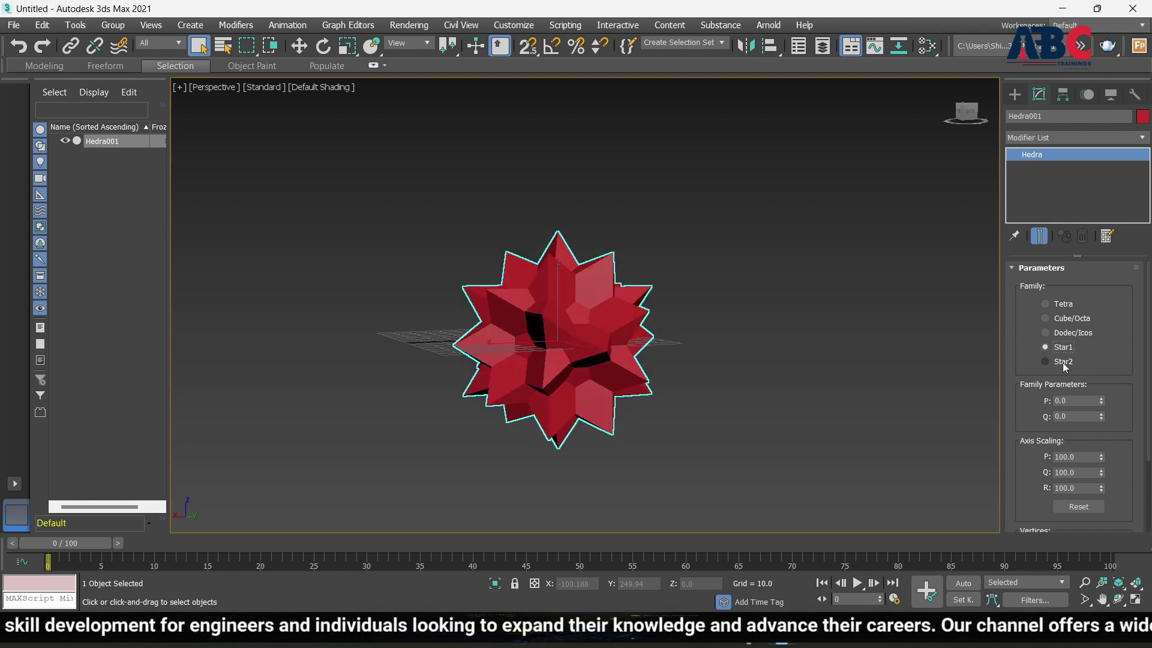
click(1045, 362)
click(1047, 347)
scroll(715, 377, up, 5)
scroll(714, 377, down, 5)
alt+middle_drag(714, 377, 624, 376)
Increase the star-shaped hedra's radius to about 105.3 and deselect it
scroll(1103, 460, down, 5)
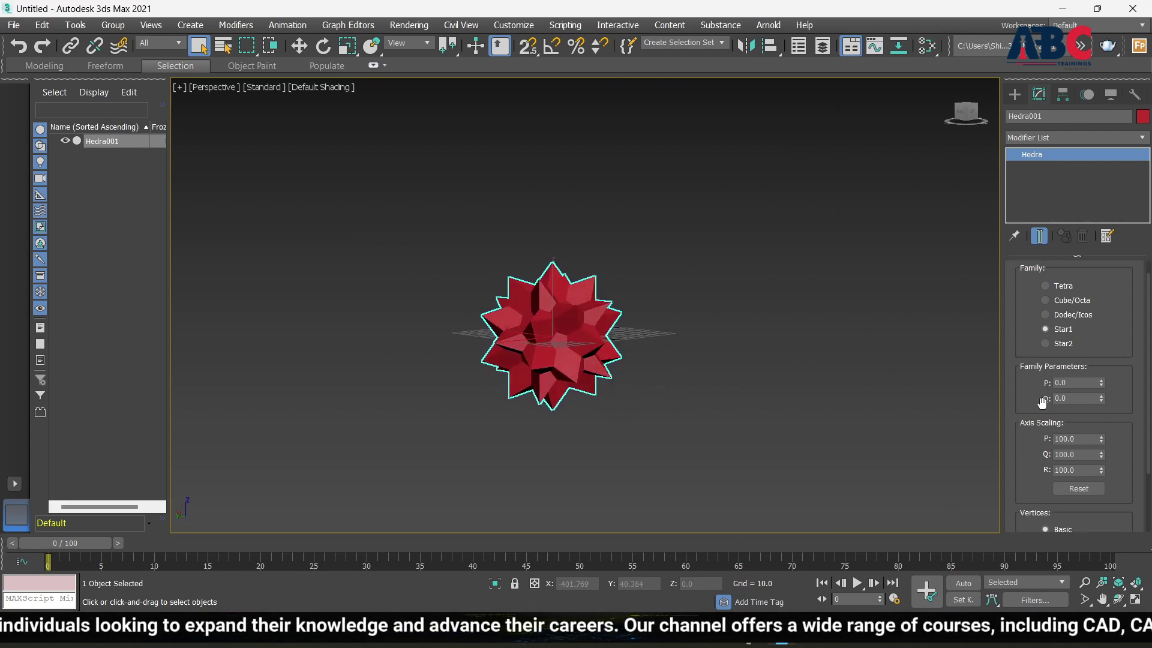
scroll(1102, 460, down, 1)
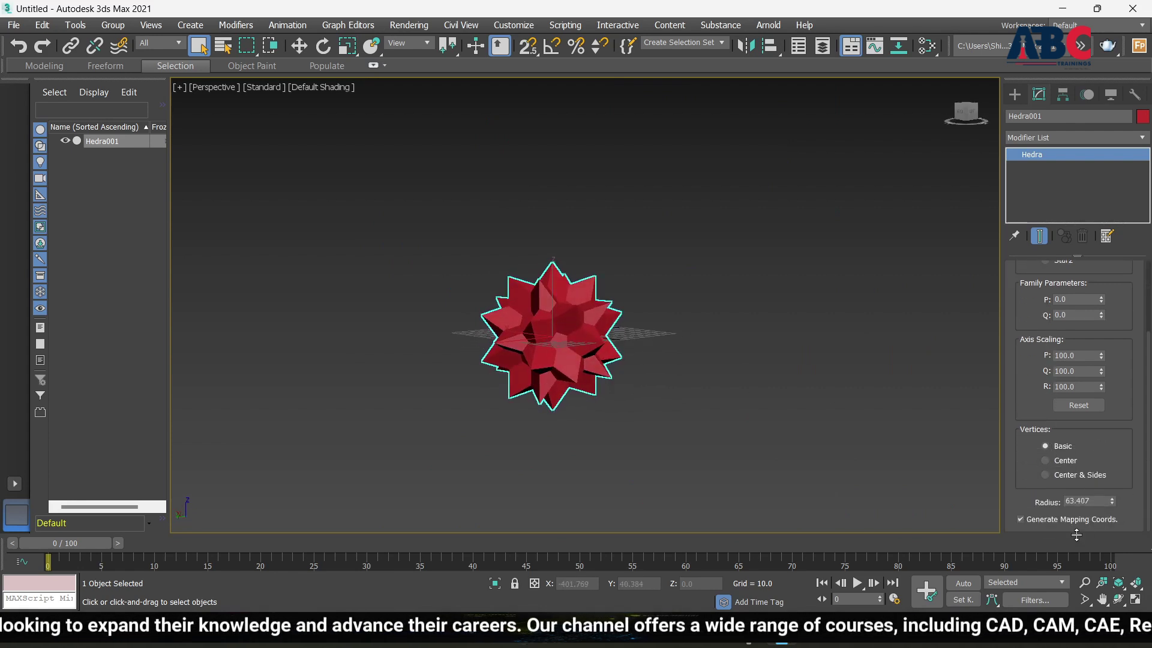
drag(1114, 499, 1120, 458)
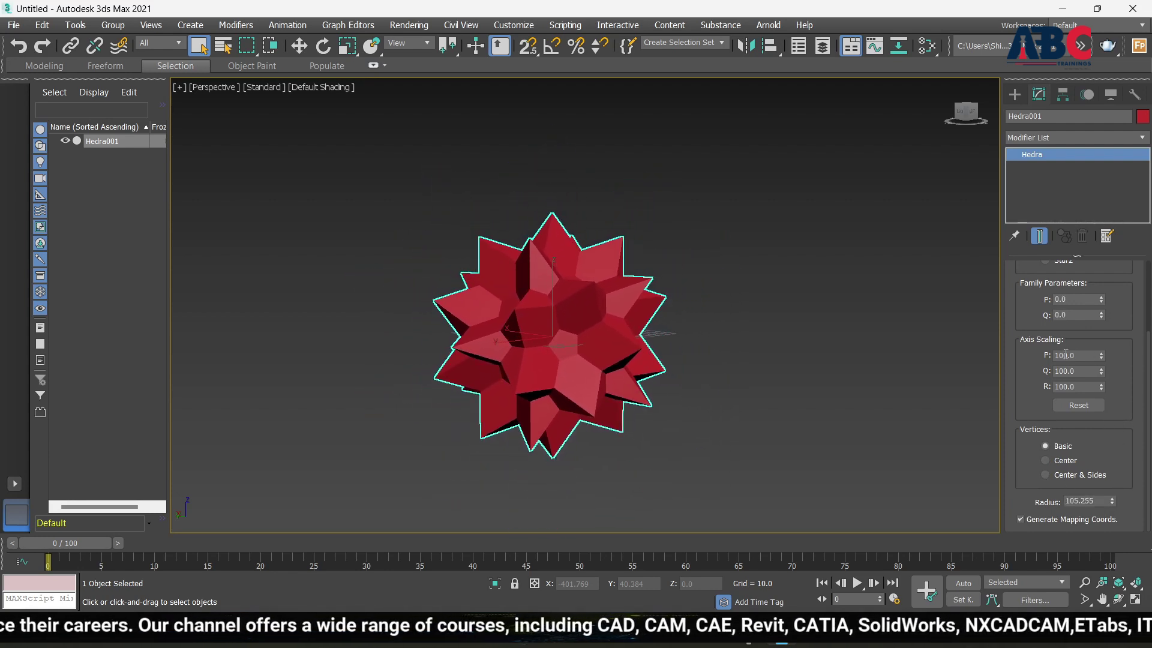
scroll(1040, 307, up, 3)
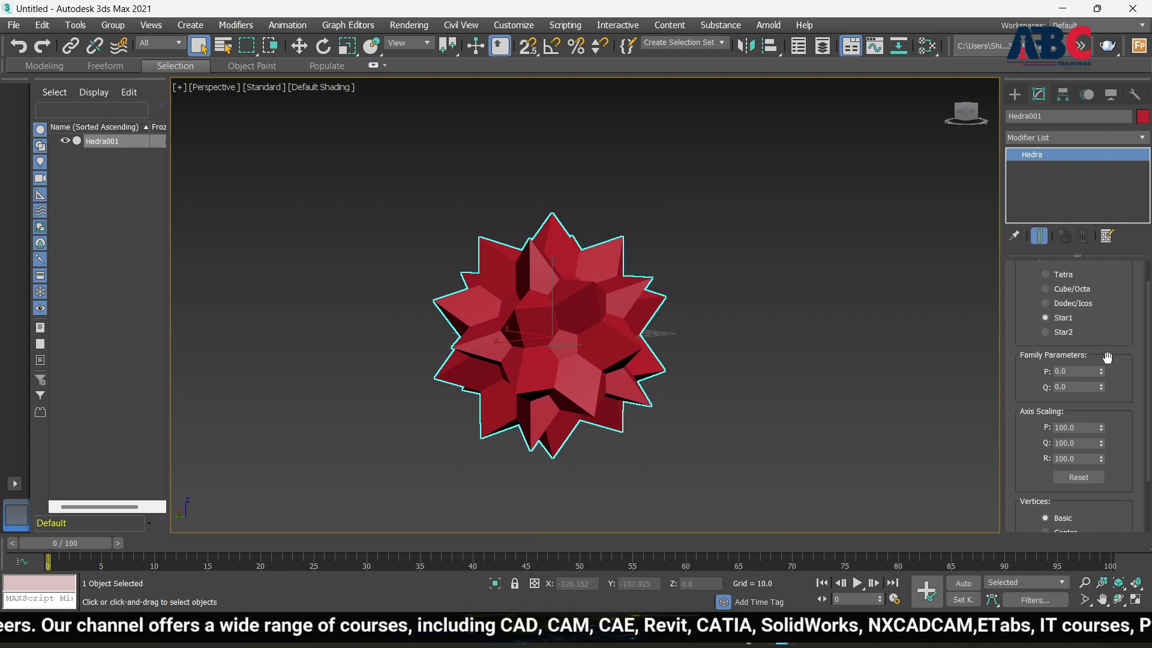
scroll(1030, 286, up, 1)
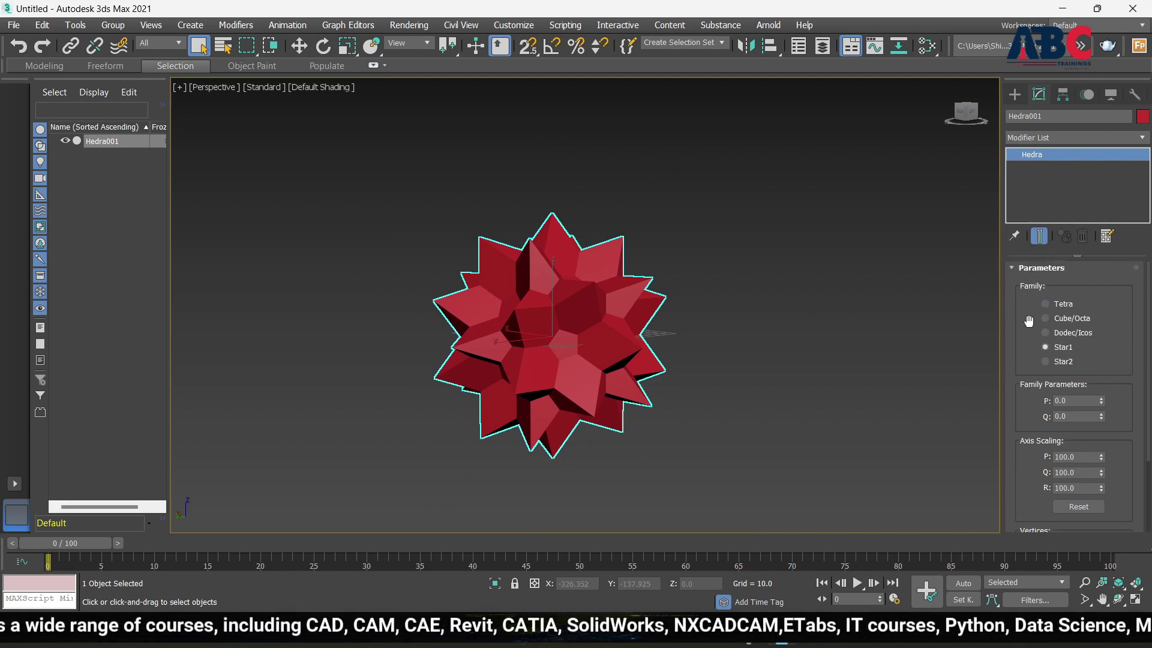
click(754, 360)
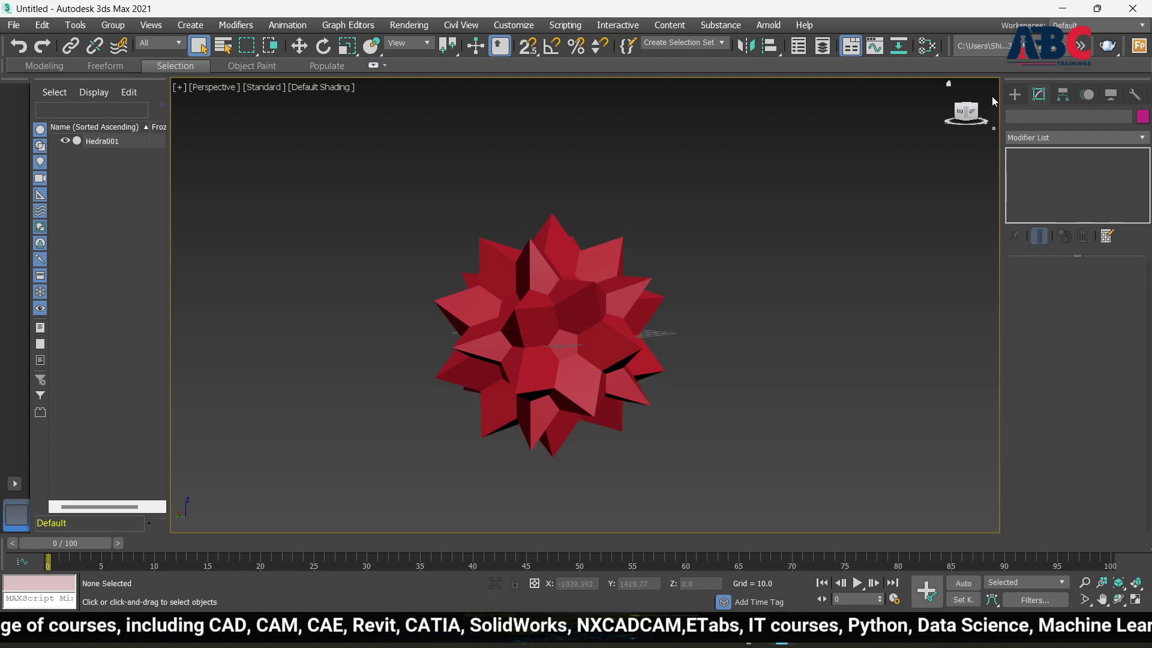
Return to creating Extended Primitives and move the hedra off the grid to about X -13.2, Y 419.8
click(1017, 94)
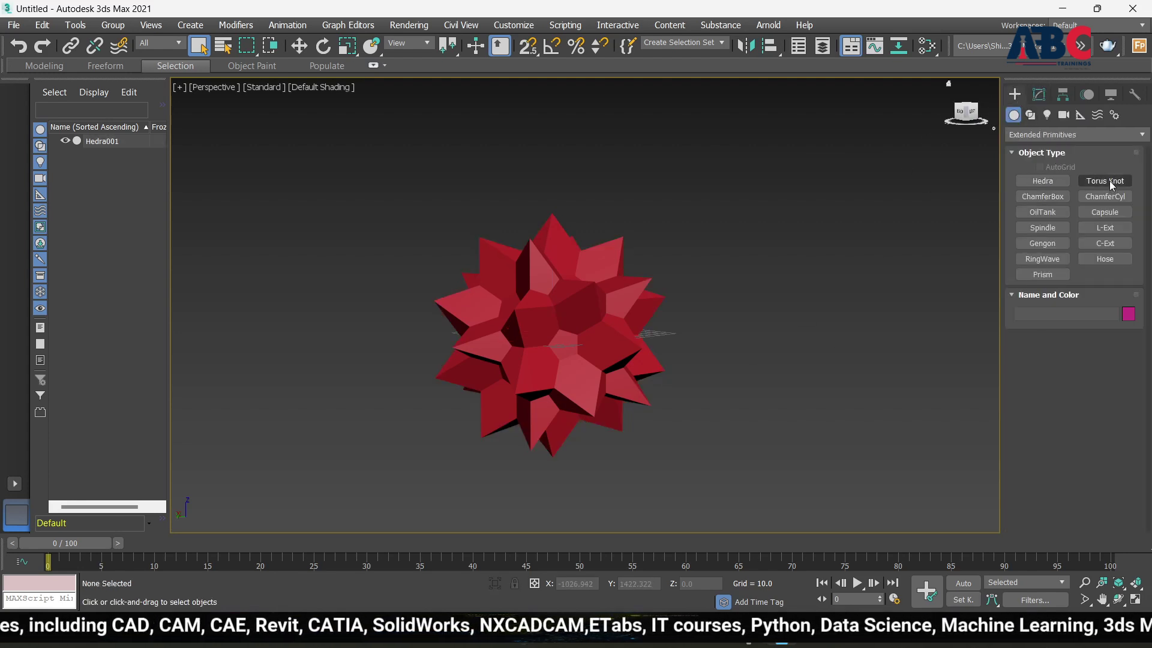
scroll(664, 324, down, 5)
alt+middle_drag(664, 324, 480, 354)
scroll(651, 283, up, 5)
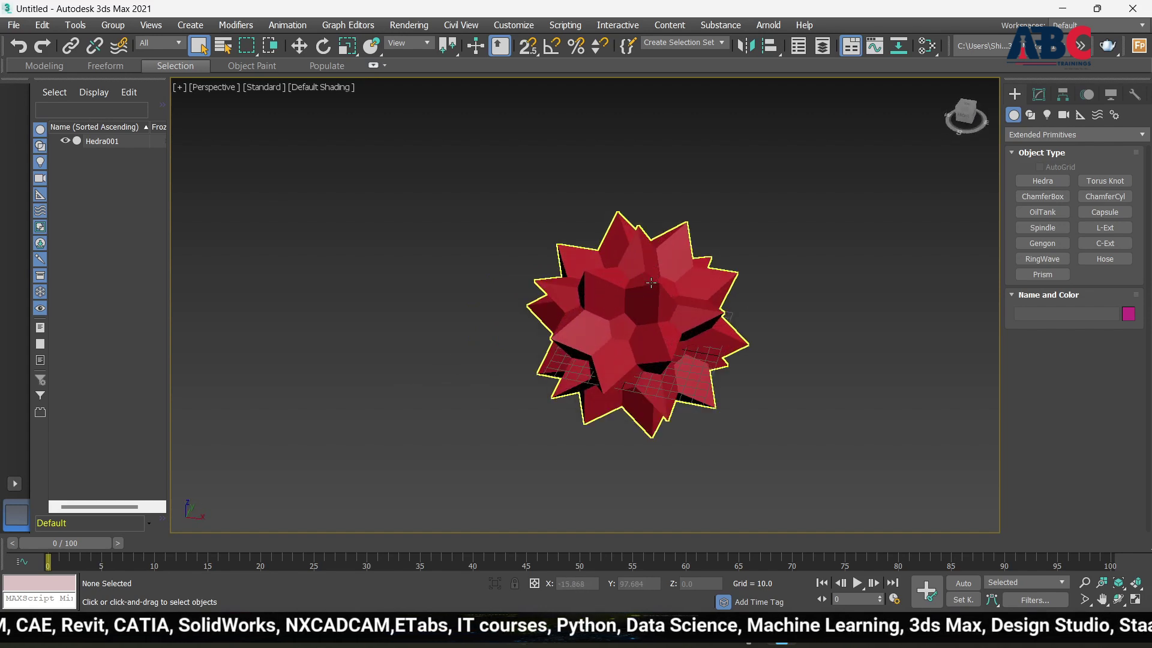
click(651, 292)
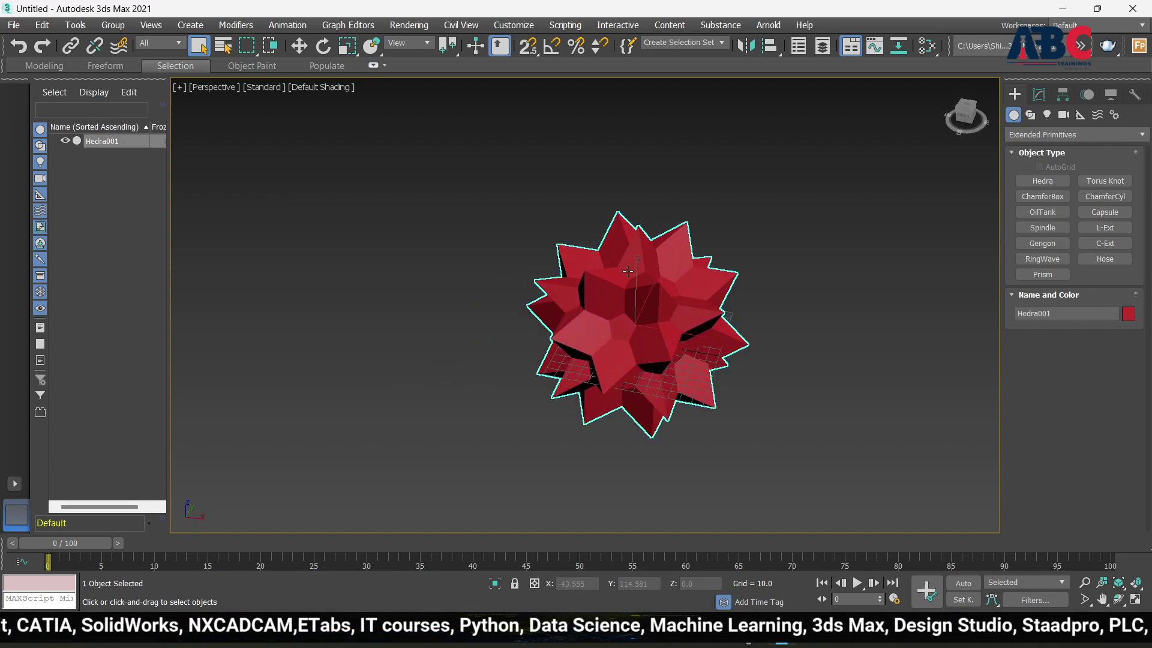
click(300, 46)
drag(641, 316, 931, 164)
scroll(634, 305, down, 5)
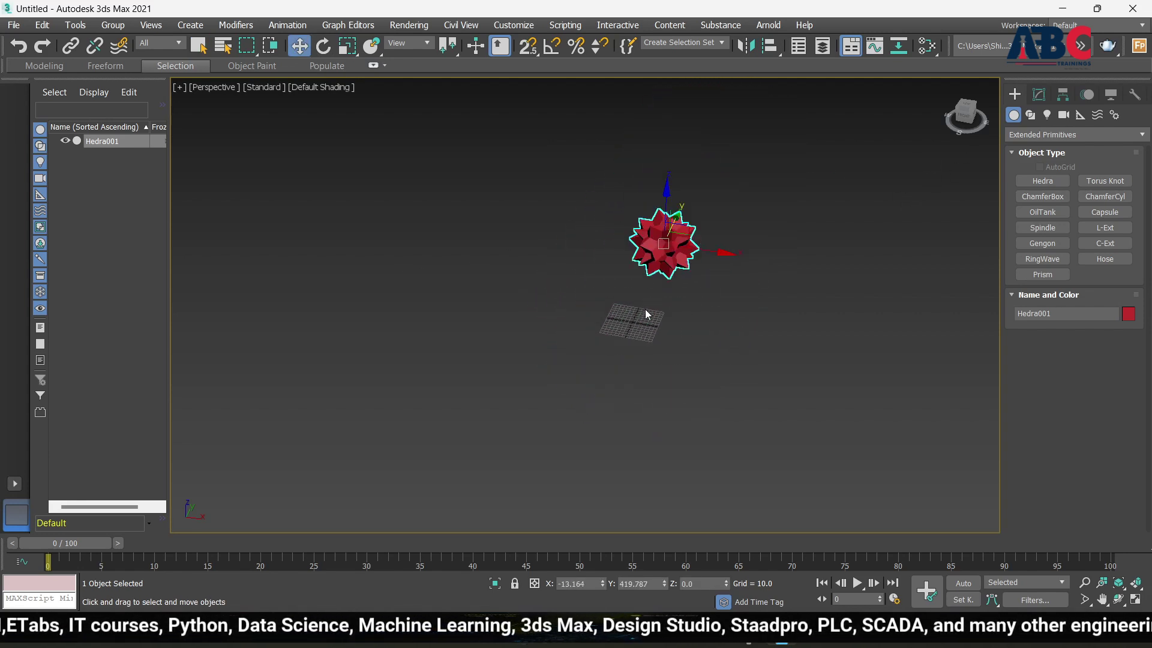
alt+middle_drag(719, 349, 646, 348)
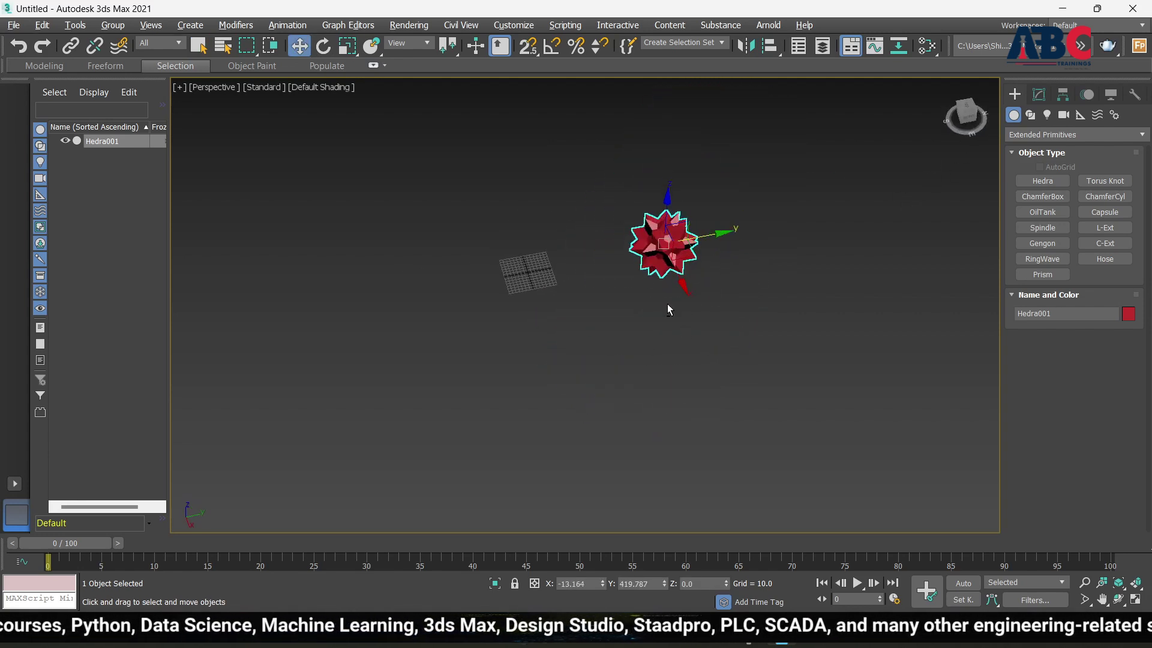
Move the hedra farther along the Y axis to about Y 776.8, clear of the grid
drag(730, 232, 846, 219)
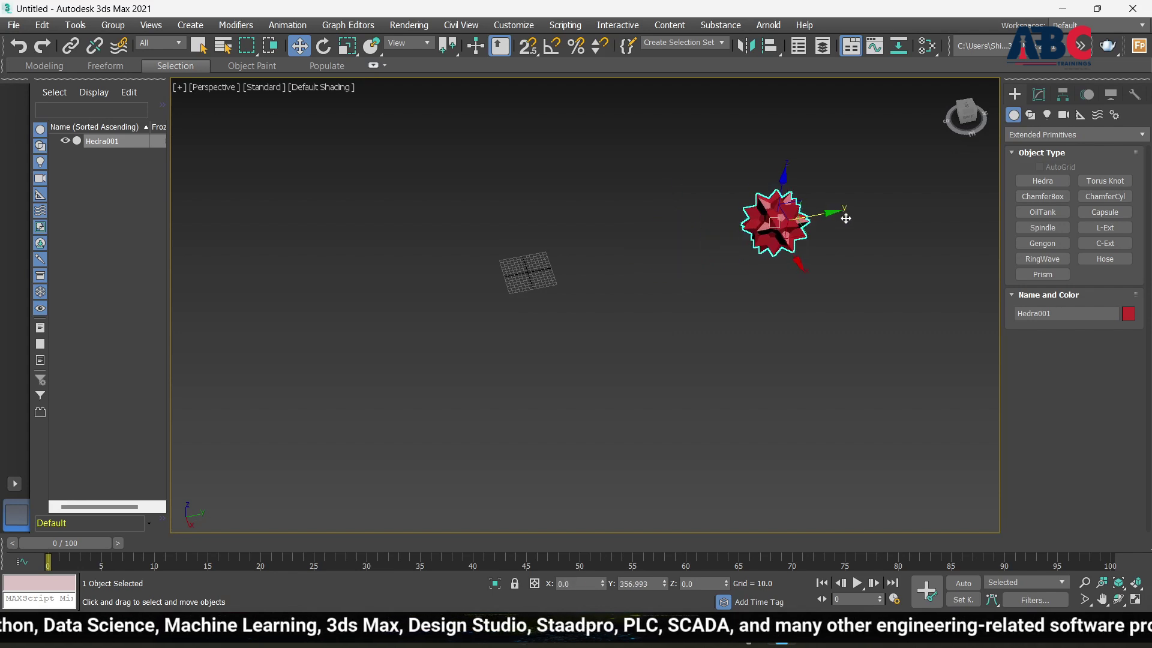
mouse_move(528, 297)
alt+middle_down()
mouse_move(646, 289)
mouse_move(523, 280)
alt+middle_up()
scroll(525, 243, up, 6)
scroll(579, 304, down, 4)
scroll(542, 281, up, 6)
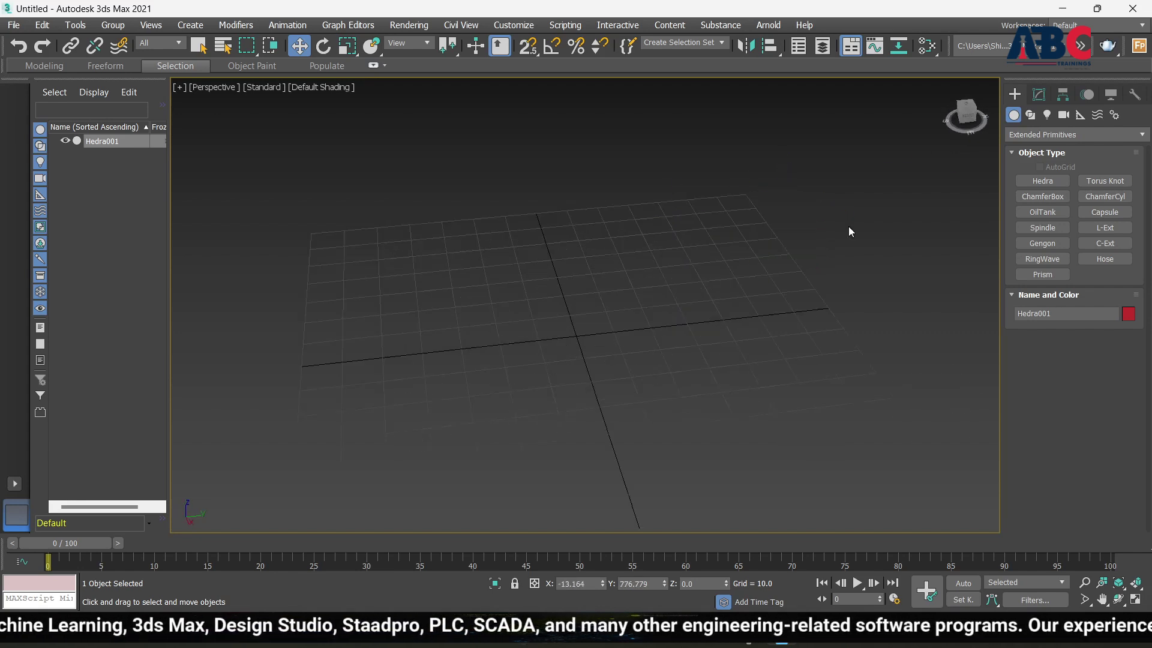
Create a torus knot on the grid with a base curve radius of about 82.1 and a cross-section radius of about 7.6
click(1103, 181)
scroll(466, 312, down, 4)
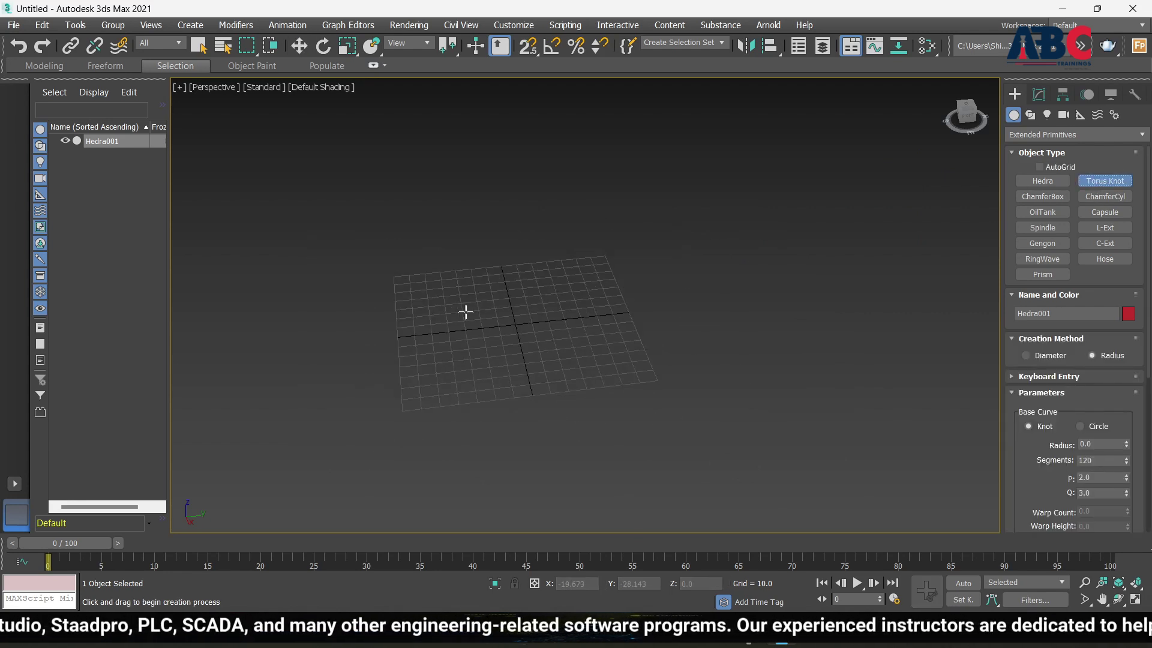
scroll(479, 330, up, 4)
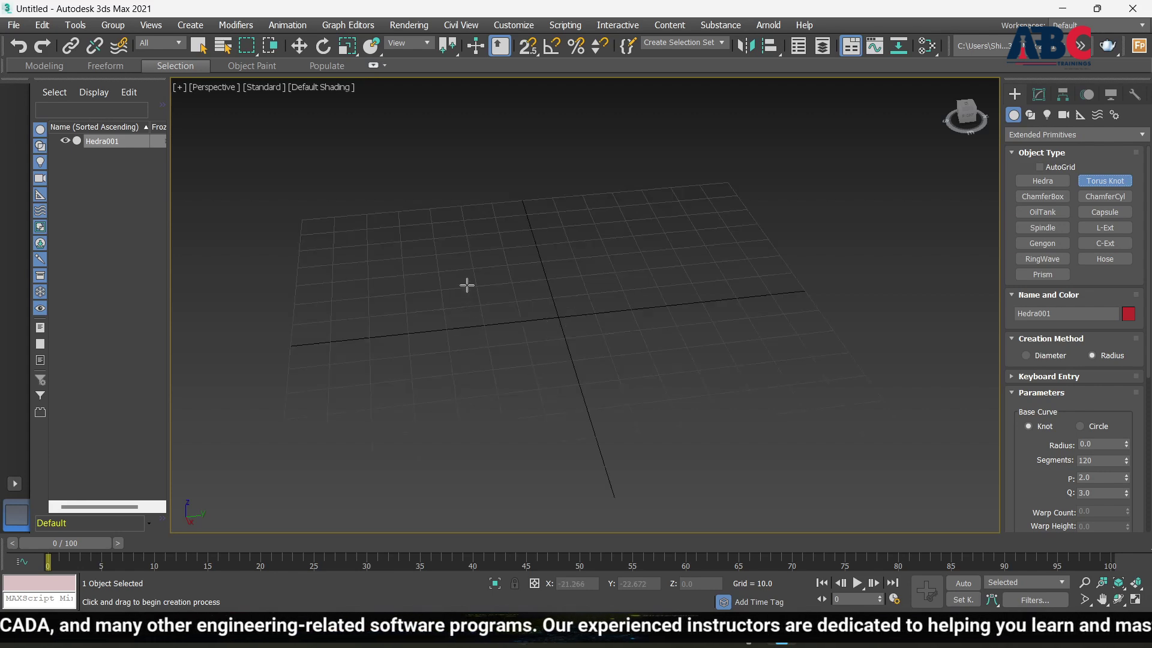
drag(467, 285, 730, 356)
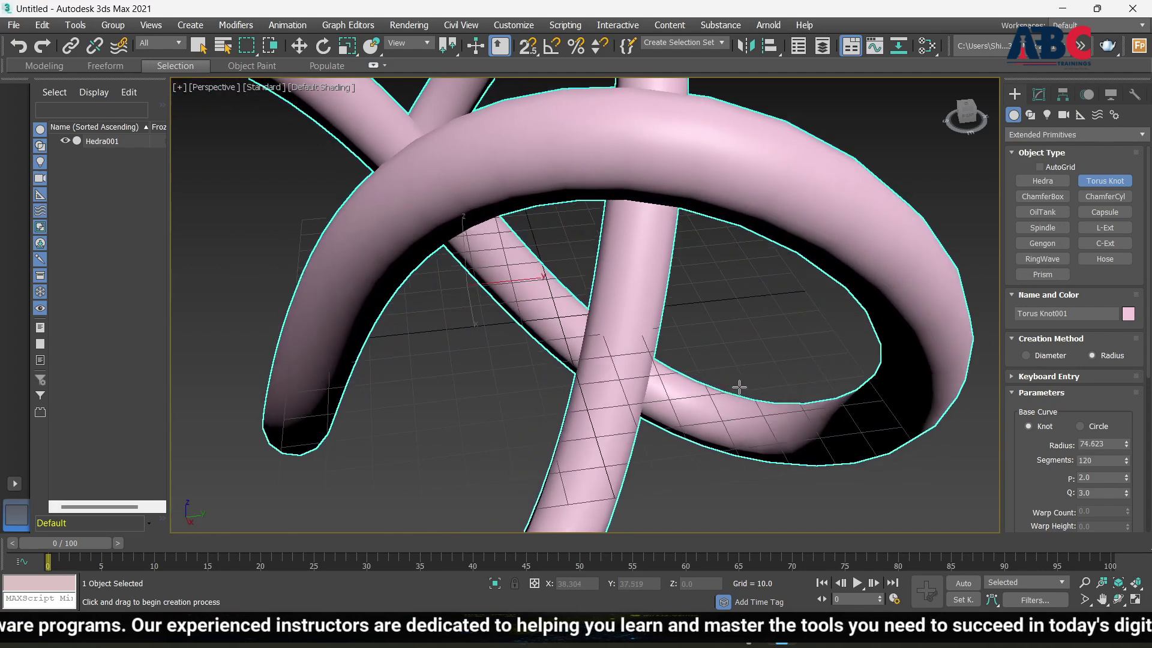
drag(738, 386, 585, 400)
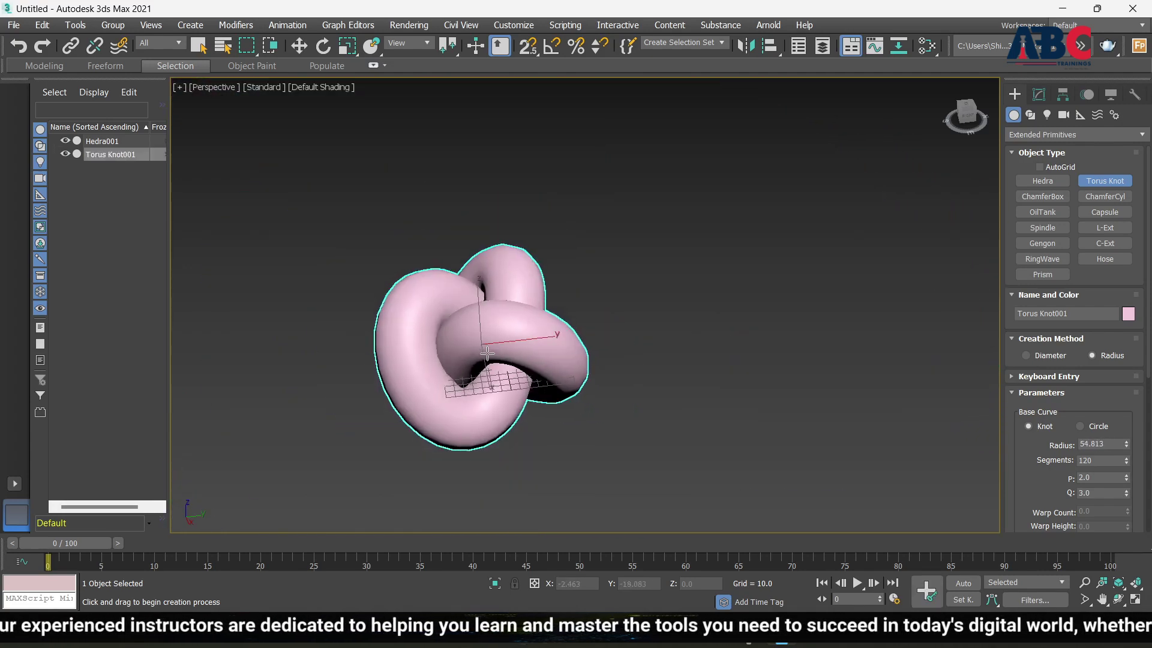
mouse_move(528, 360)
mouse_down()
mouse_move(648, 360)
mouse_move(540, 354)
mouse_up()
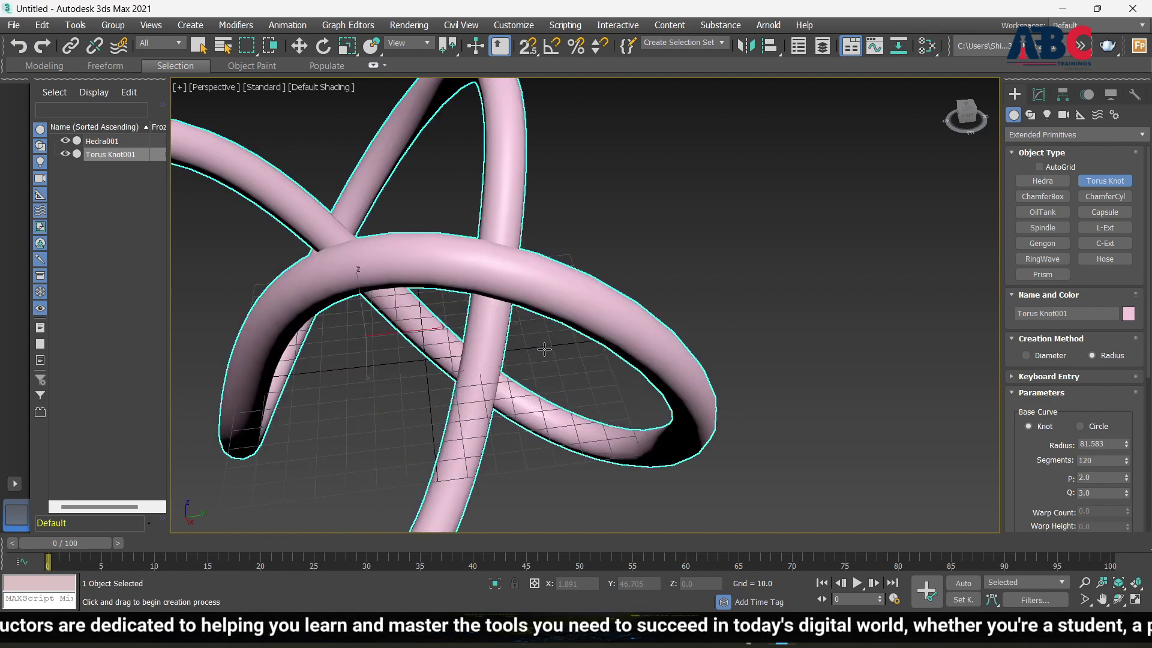
drag(544, 349, 635, 311)
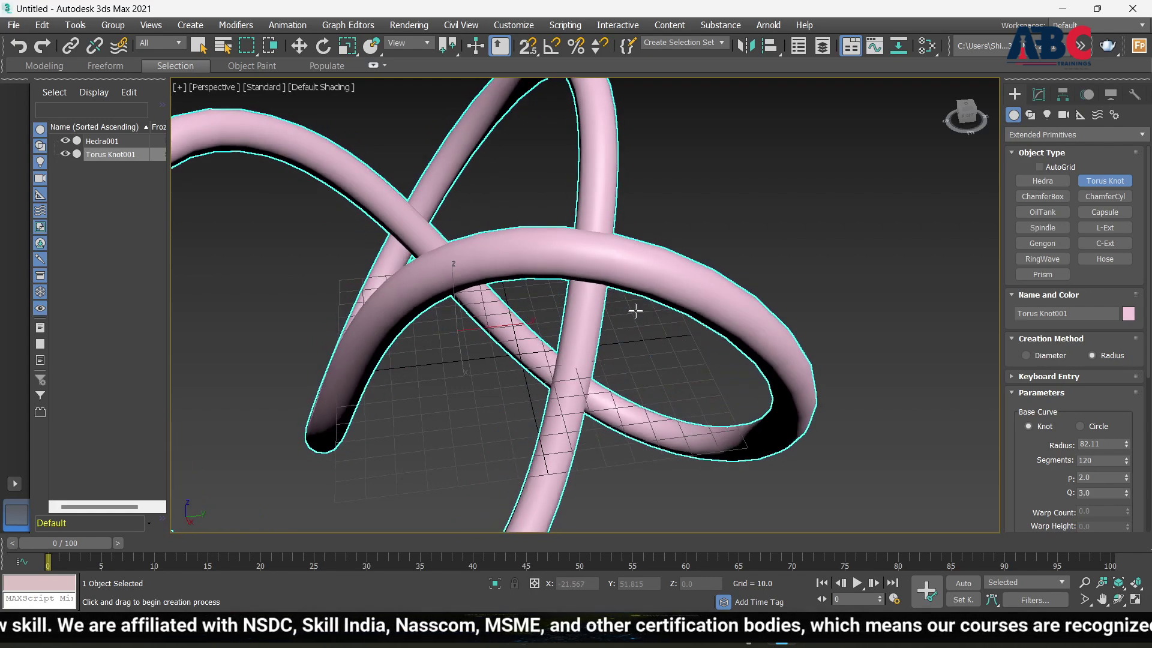
Set the torus knot's base curve radius to 100 and increase its segments to 208
alt+middle_drag(804, 402, 674, 353)
scroll(673, 353, down, 5)
alt+middle_drag(605, 314, 466, 332)
scroll(746, 305, up, 3)
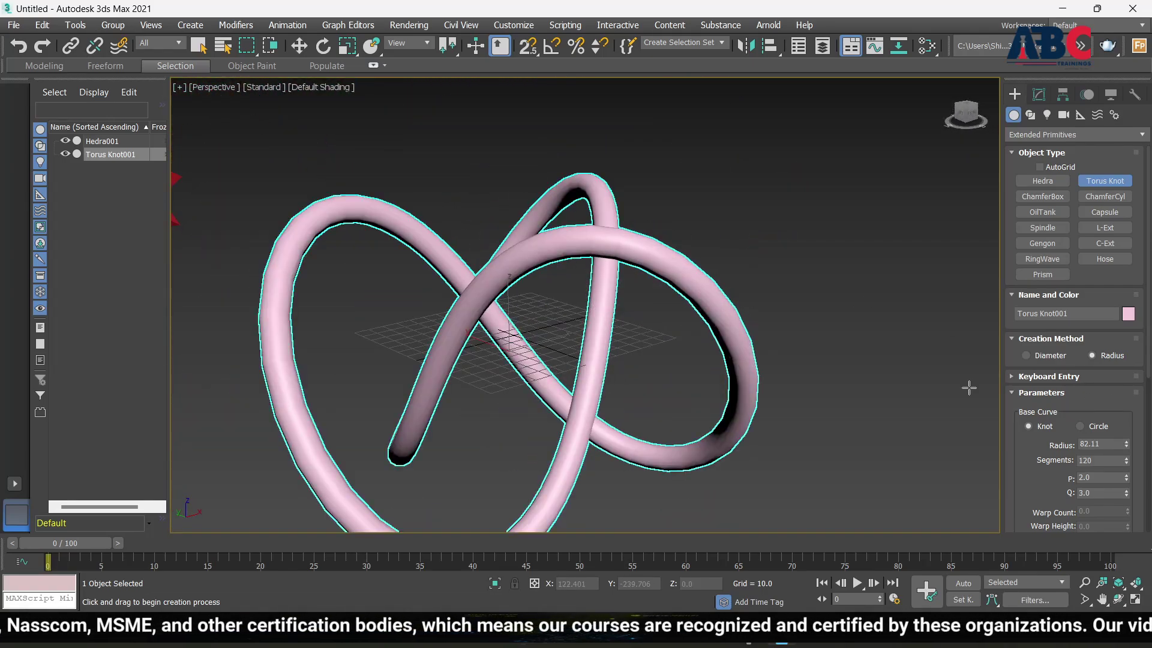
scroll(1023, 414, down, 1)
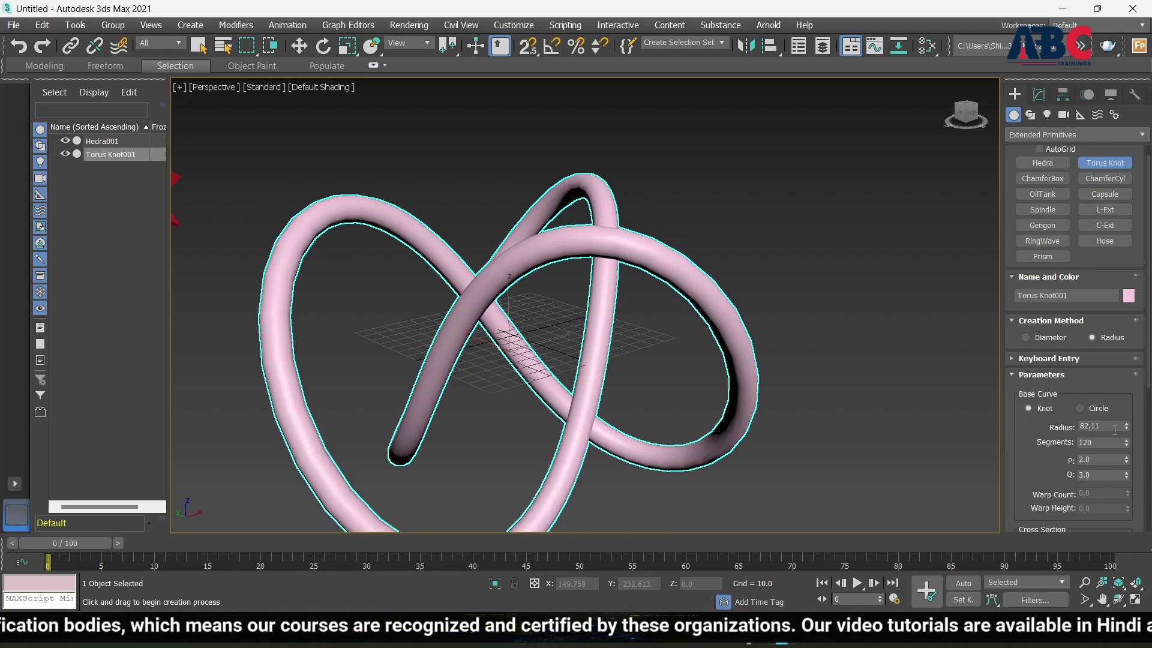
drag(1116, 430, 1020, 431)
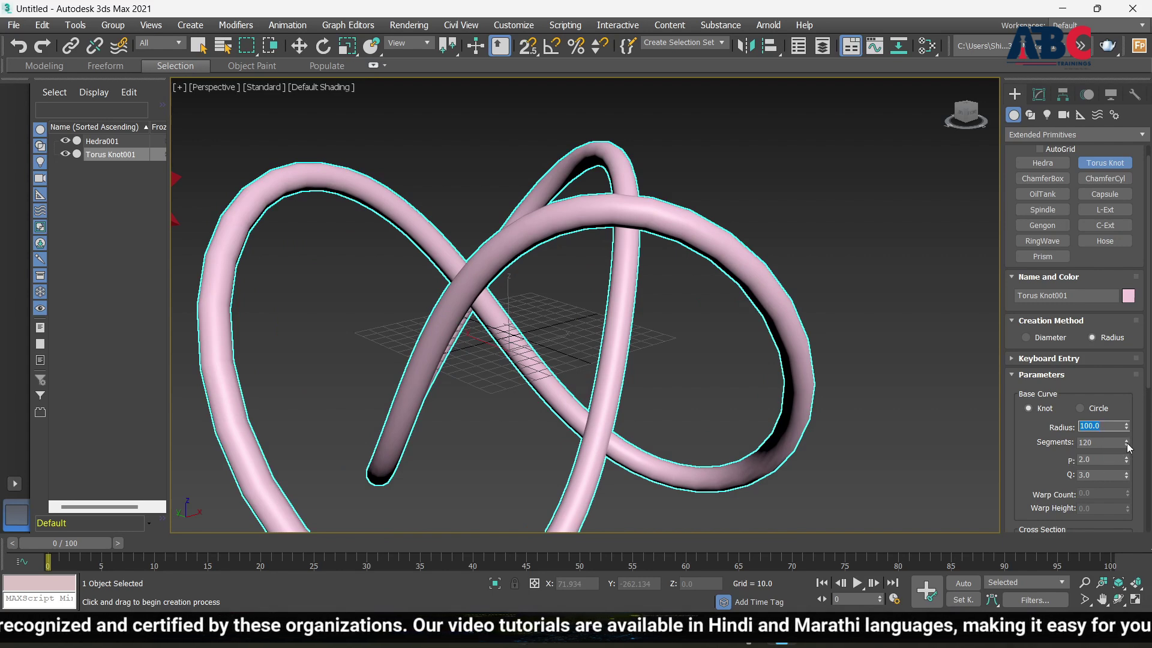
drag(1129, 444, 1131, 387)
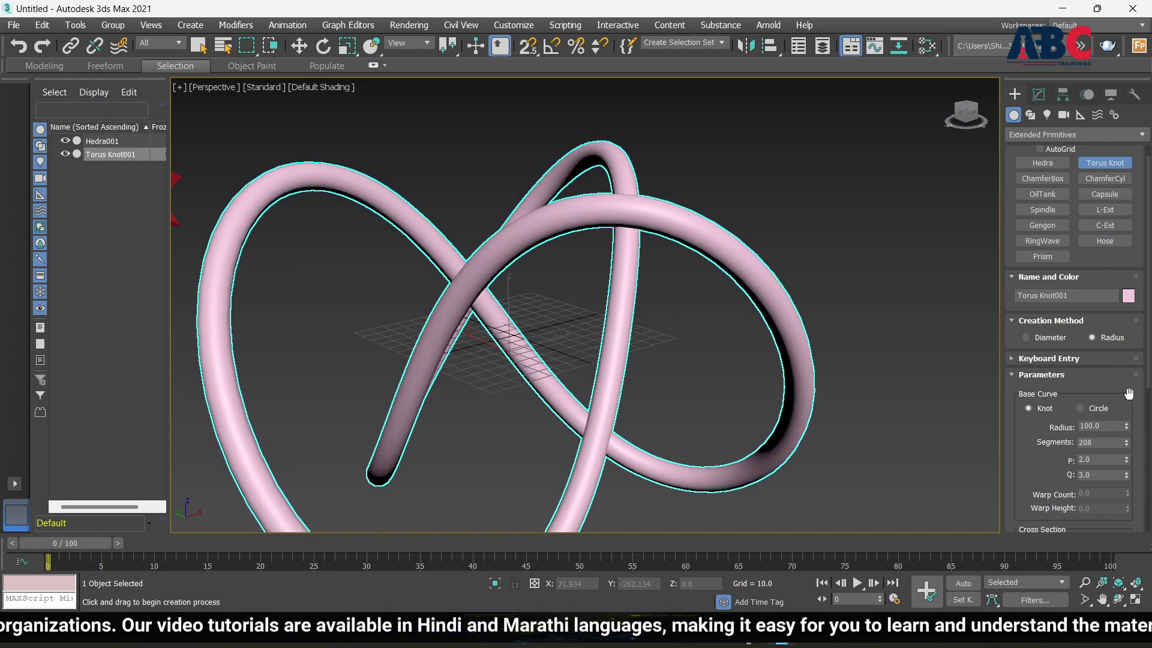
Display edged faces in the viewport and increase the torus knot's segments to 303
key(F4)
scroll(595, 214, up, 4)
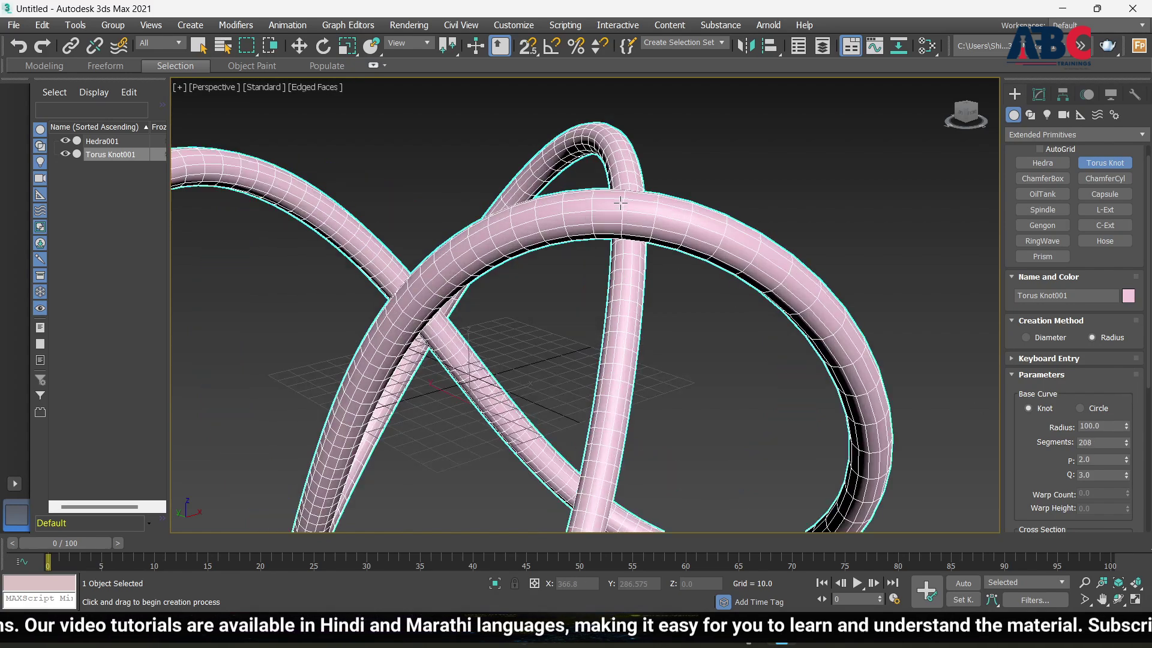
alt+middle_drag(687, 273, 744, 278)
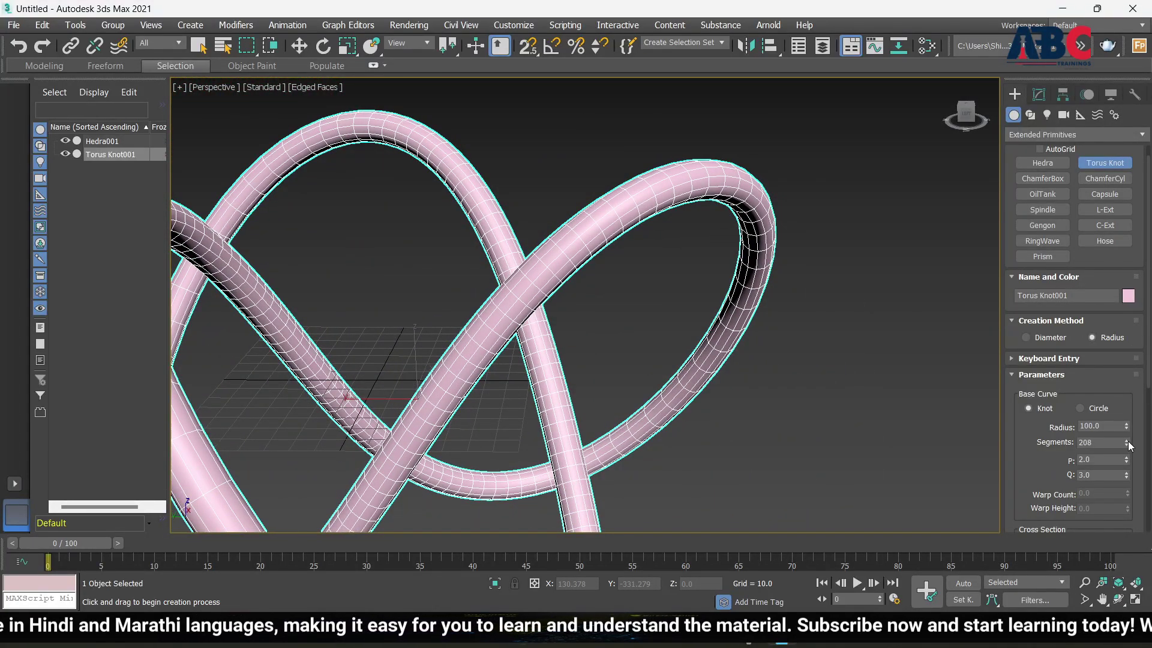
drag(1131, 443, 1131, 420)
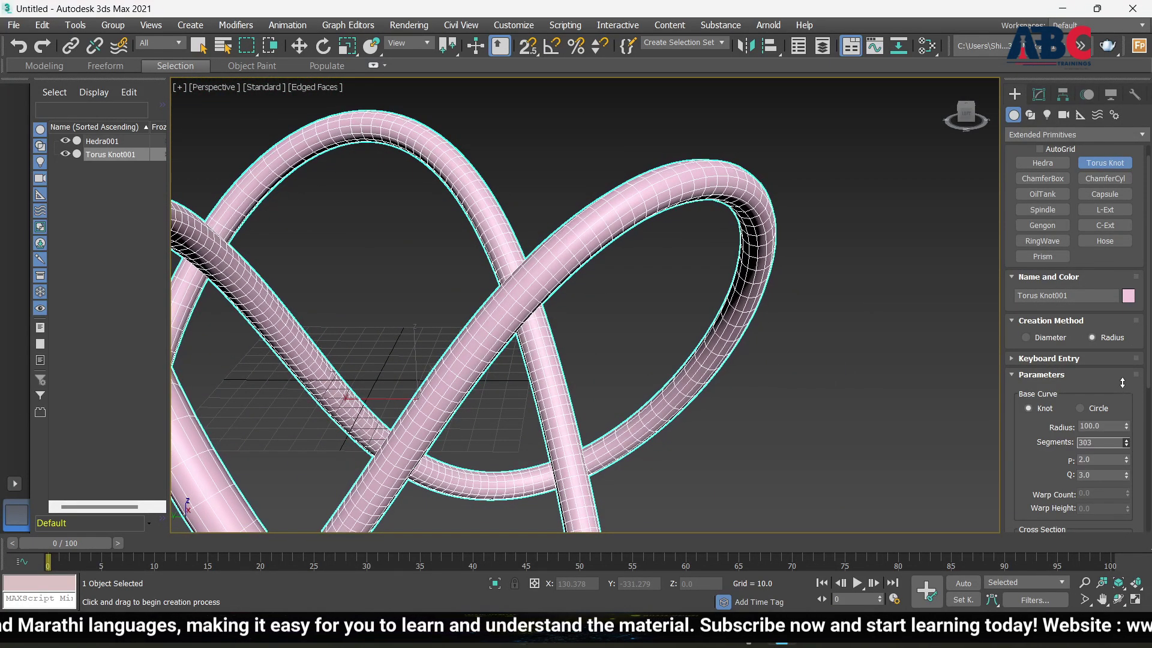
Inspect the torus knot's mesh density from several angles and distances
scroll(749, 327, down, 5)
alt+middle_drag(750, 327, 712, 342)
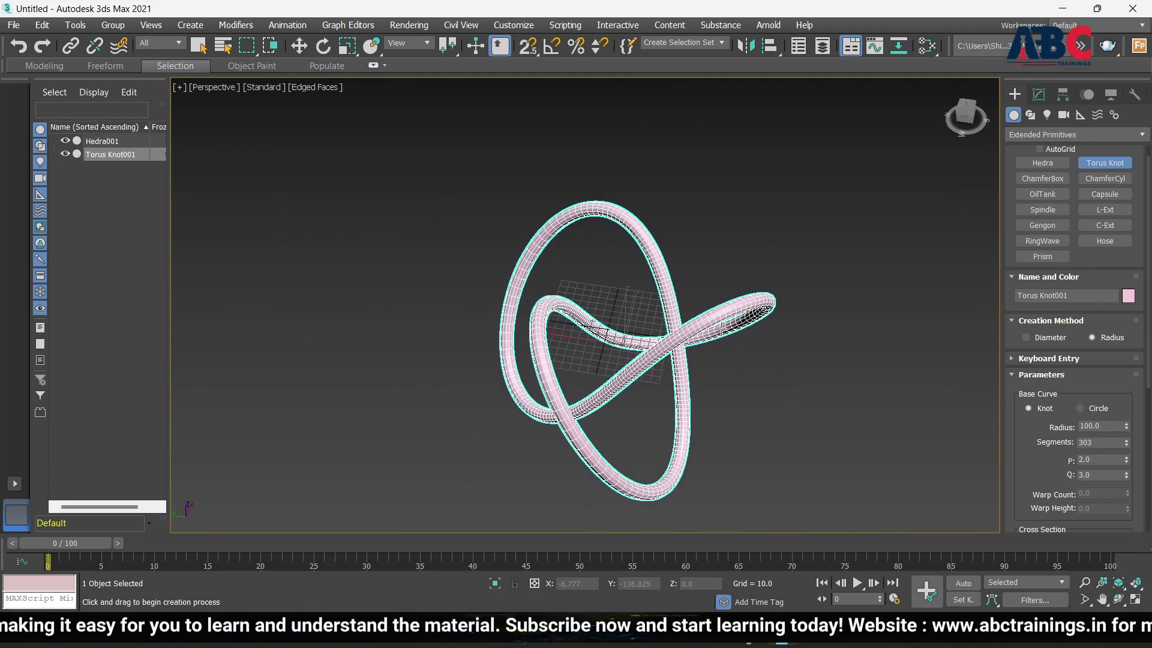
scroll(712, 342, up, 5)
scroll(690, 285, down, 3)
alt+middle_drag(686, 279, 781, 318)
scroll(727, 297, up, 5)
scroll(728, 297, down, 4)
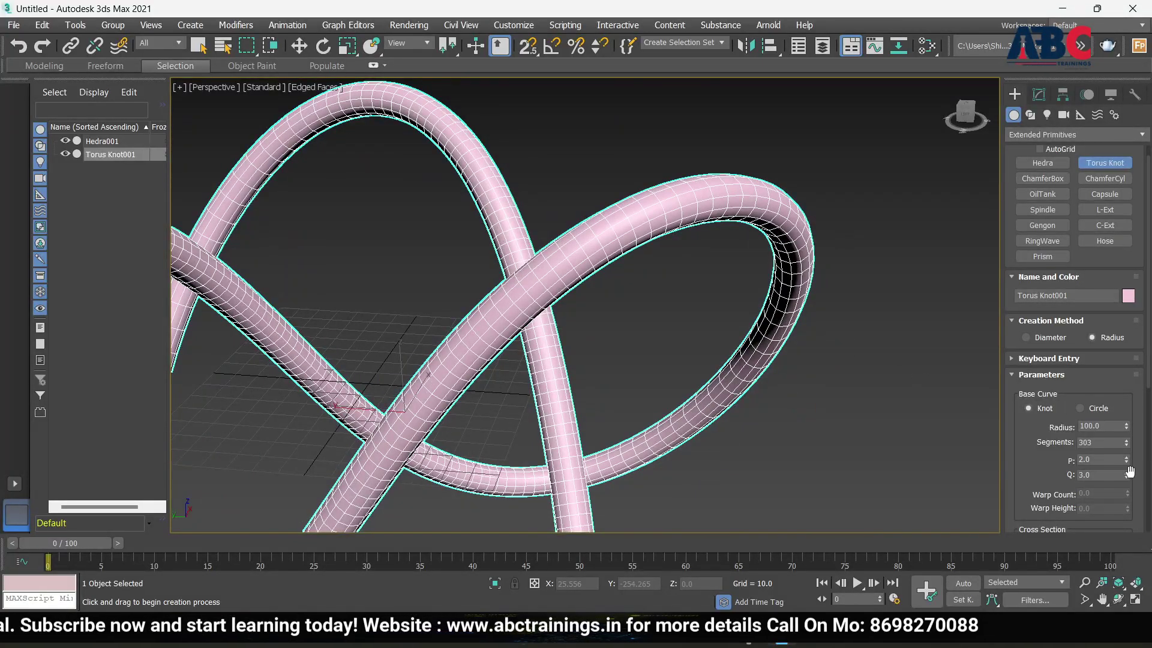
Increase the torus knot's cross-section radius to about 17.07 and its sides to 40
scroll(1020, 477, down, 5)
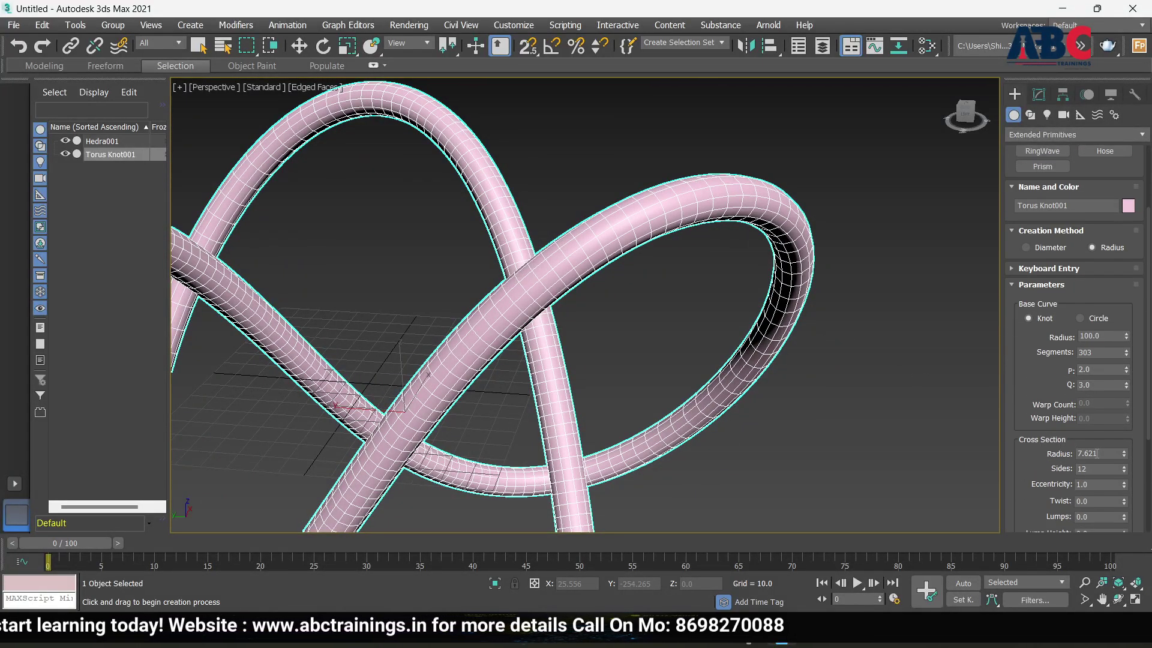
scroll(1022, 488, down, 2)
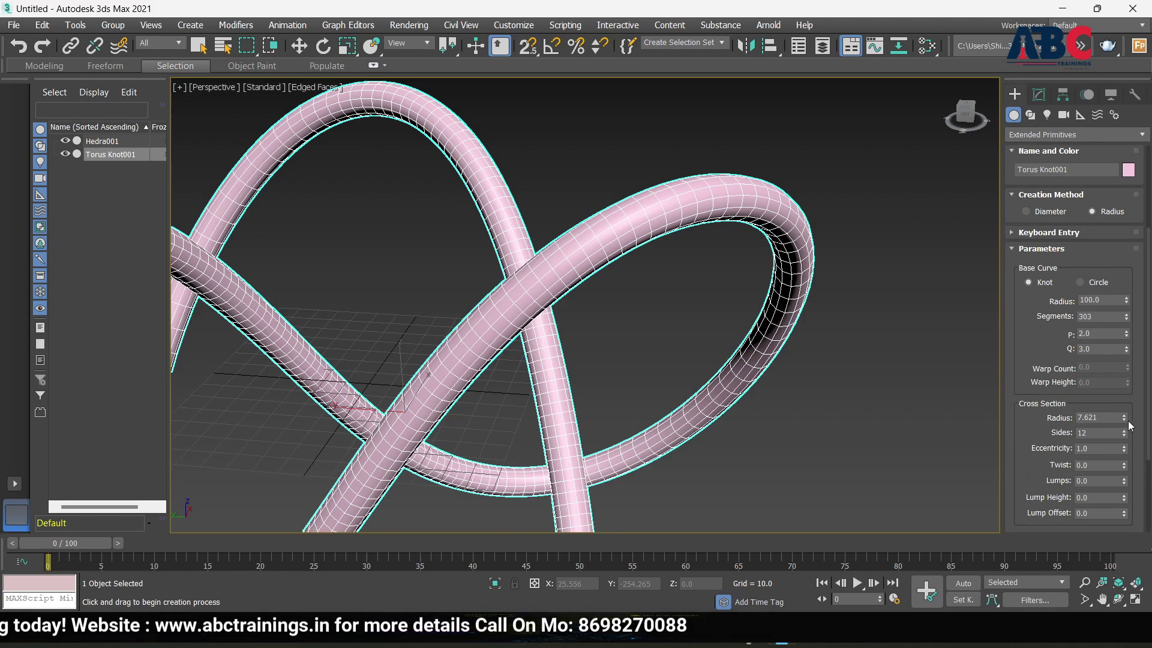
drag(1127, 418, 1122, 390)
drag(1127, 436, 1122, 417)
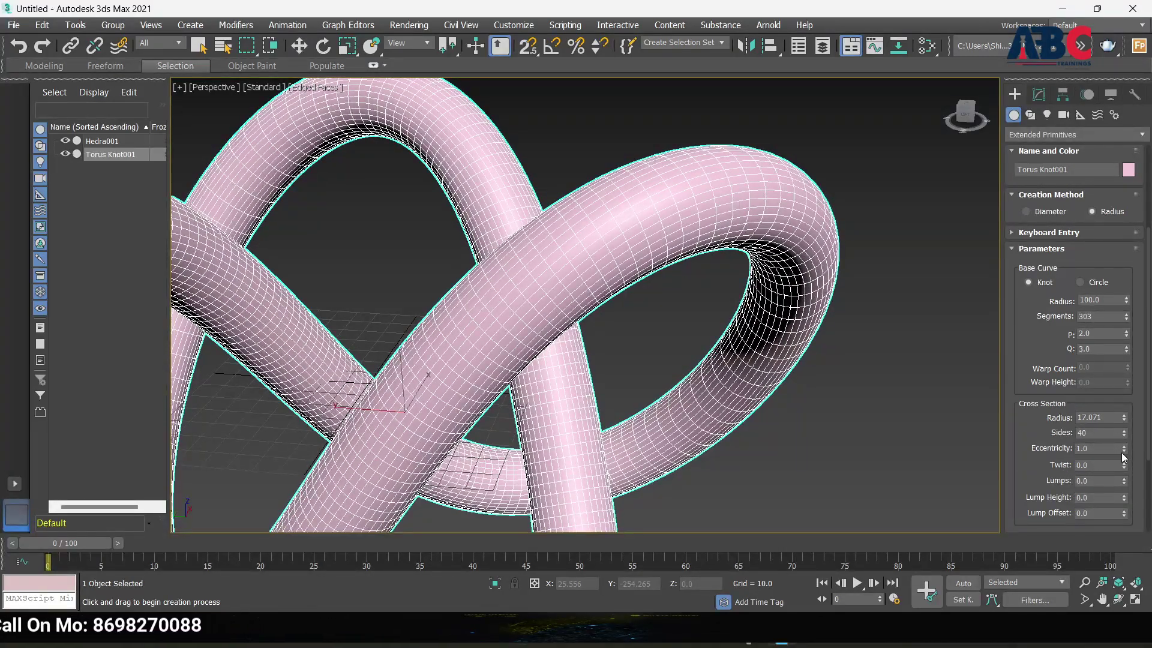
Try a cross-section eccentricity of 2.4 on the torus knot and reset it to 1.0
drag(1124, 451, 1124, 437)
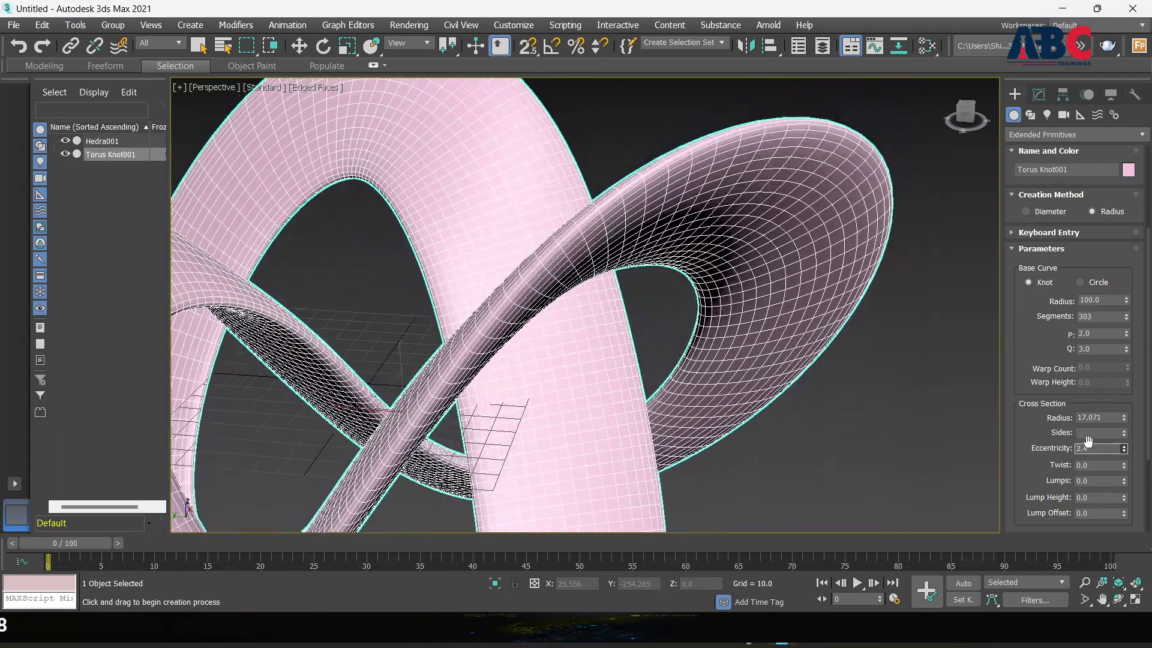
scroll(674, 444, down, 3)
alt+middle_drag(672, 443, 517, 391)
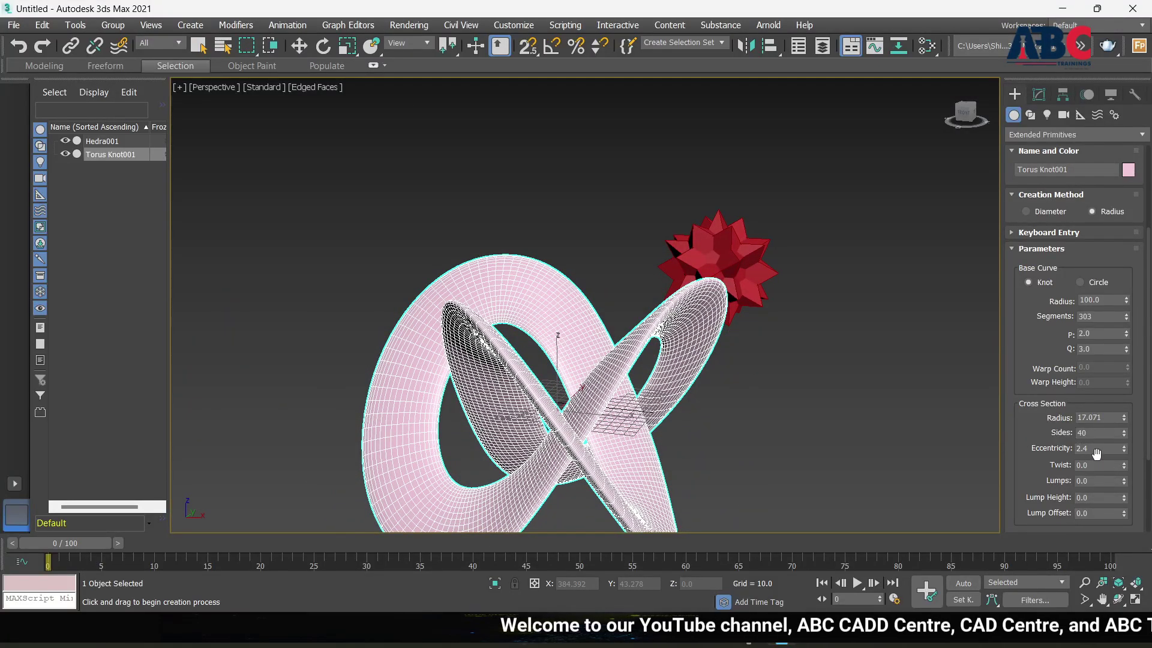
click(1104, 449)
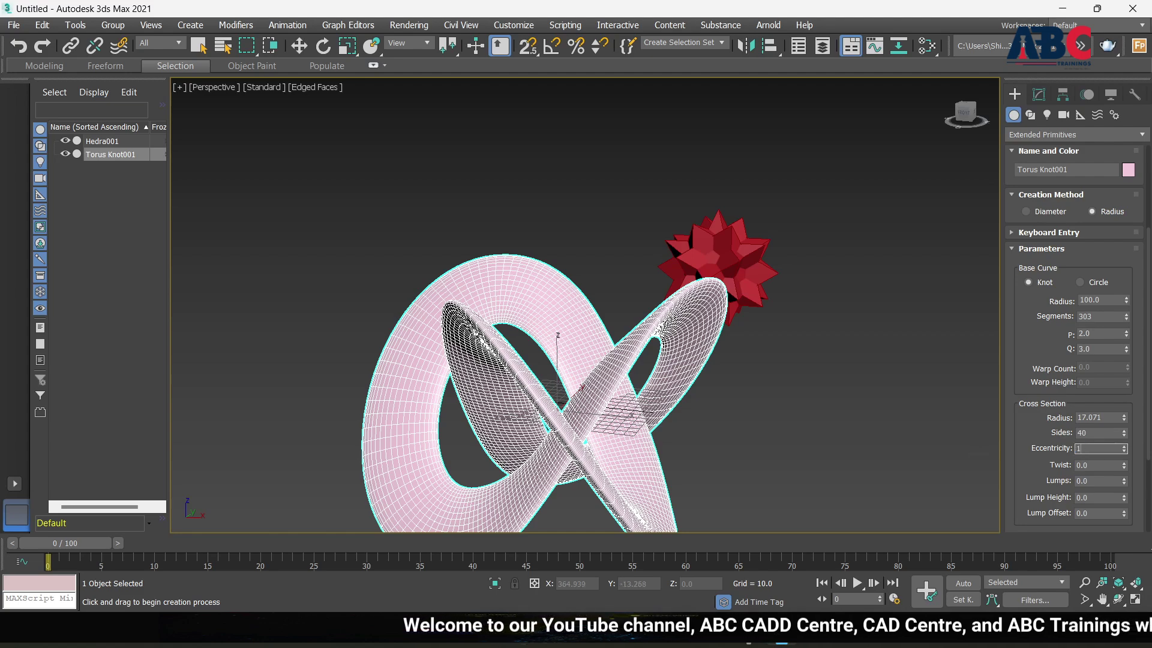
key(Return)
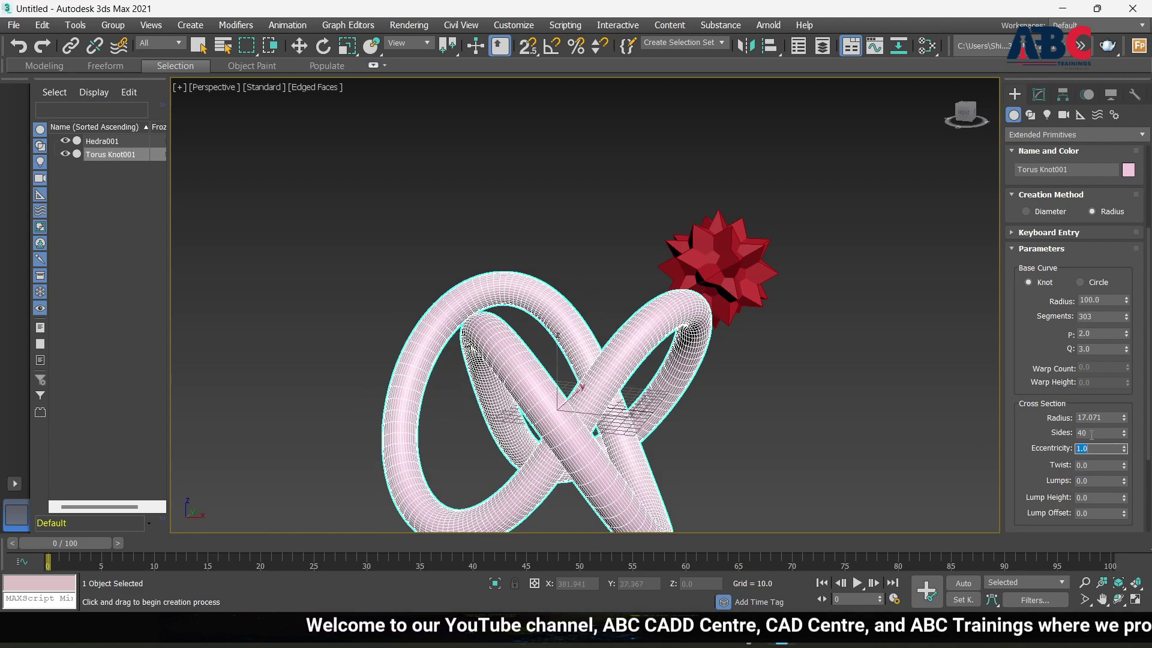
Set the torus knot's cross-section eccentricity to 2.6 and its twist to 10
drag(1128, 450, 1131, 425)
alt+middle_drag(748, 372, 823, 342)
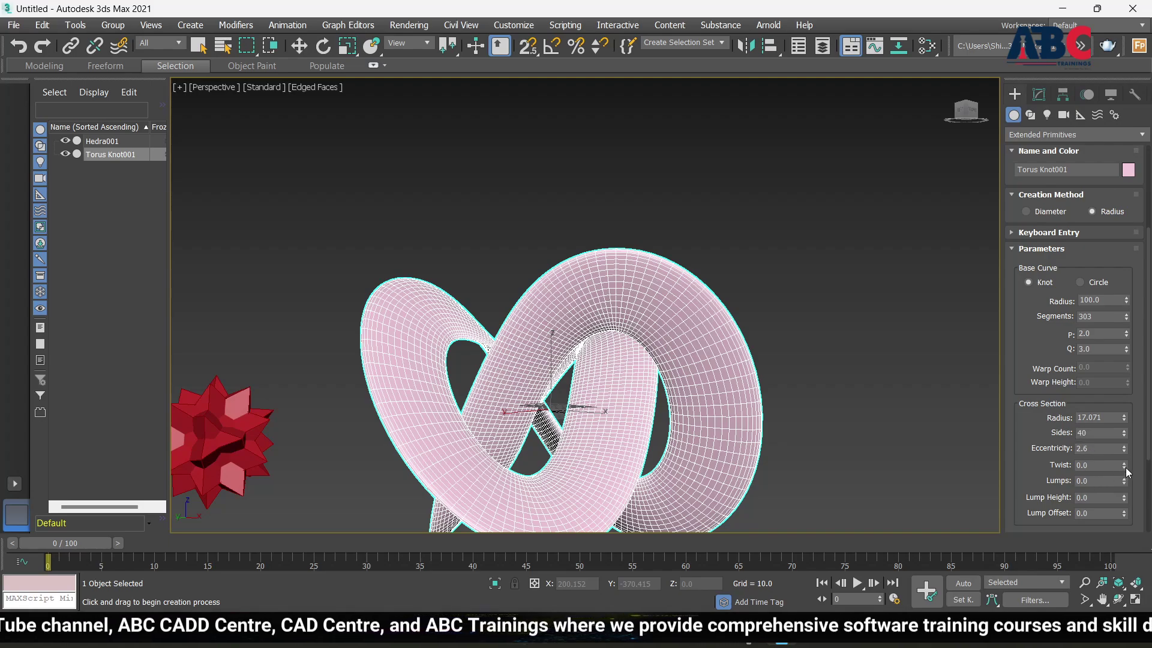
mouse_move(1126, 468)
mouse_down()
mouse_move(1126, 450)
mouse_move(1125, 471)
mouse_up()
double_click(1104, 466)
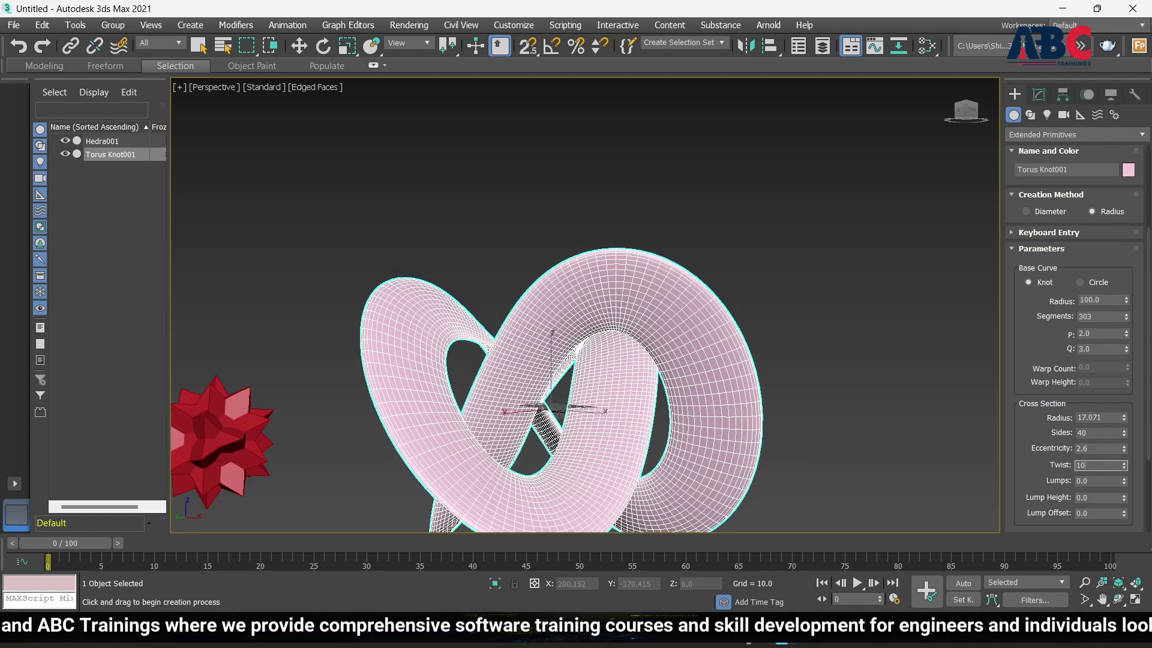
key(Return)
mouse_move(667, 417)
alt+middle_down()
mouse_move(729, 371)
mouse_move(728, 488)
mouse_move(648, 429)
alt+middle_up()
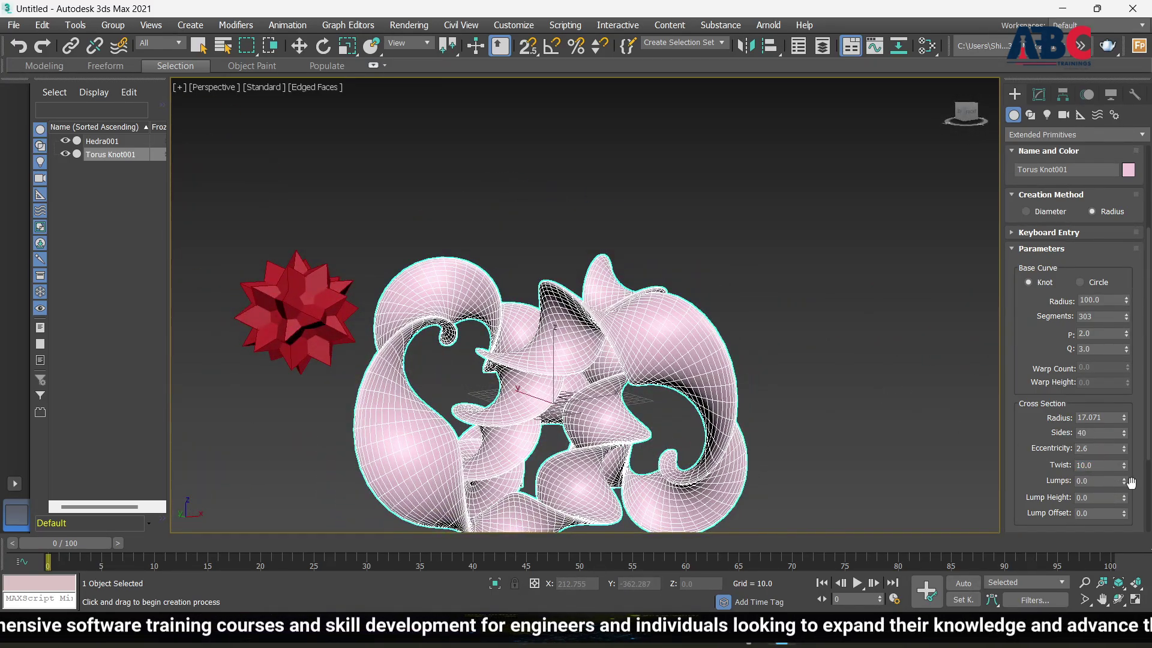
Set the torus knot's cross-section lumps to 36 and inspect the shape
drag(1125, 484, 1120, 457)
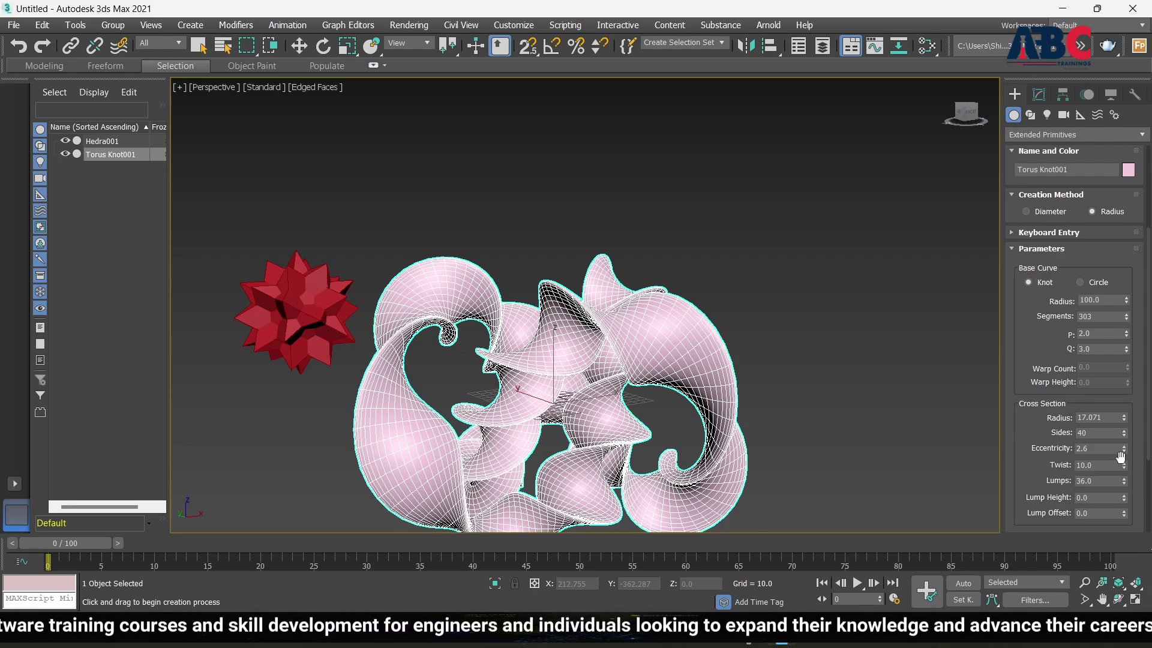
scroll(948, 489, down, 2)
scroll(681, 406, up, 5)
scroll(579, 343, down, 1)
scroll(453, 290, up, 3)
scroll(453, 291, down, 3)
alt+middle_drag(757, 348, 900, 360)
alt+middle_drag(591, 362, 590, 341)
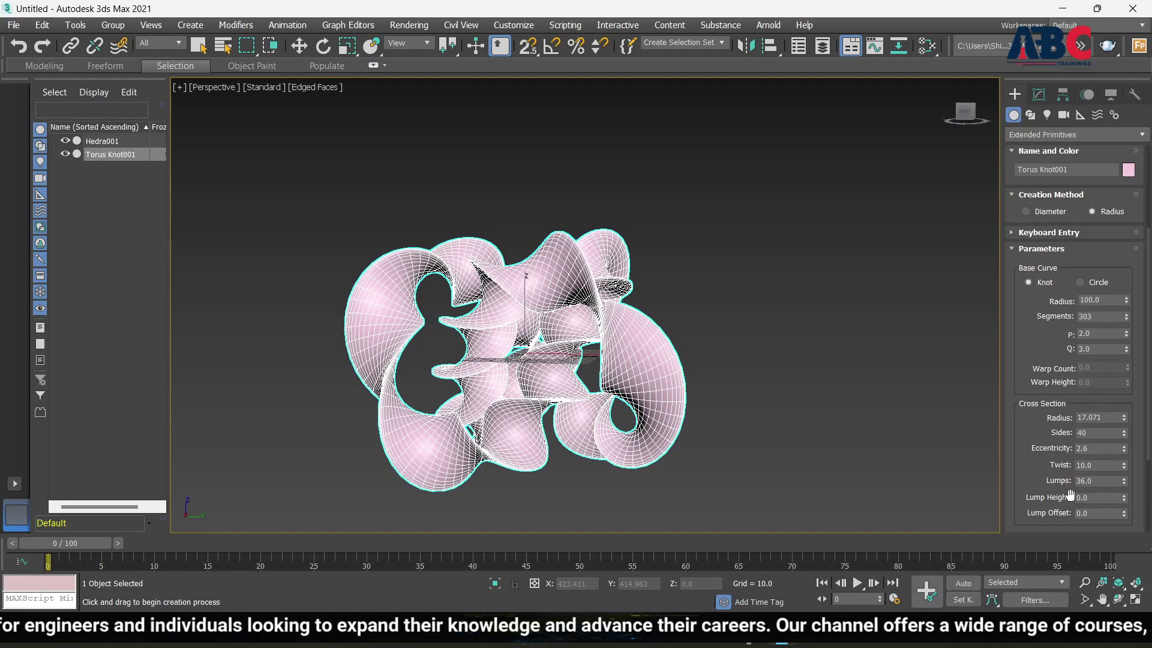
Raise the torus knot's lump height to 0.69 and view the lumpy form from several sides
drag(1124, 498, 1120, 459)
alt+middle_drag(820, 440, 894, 467)
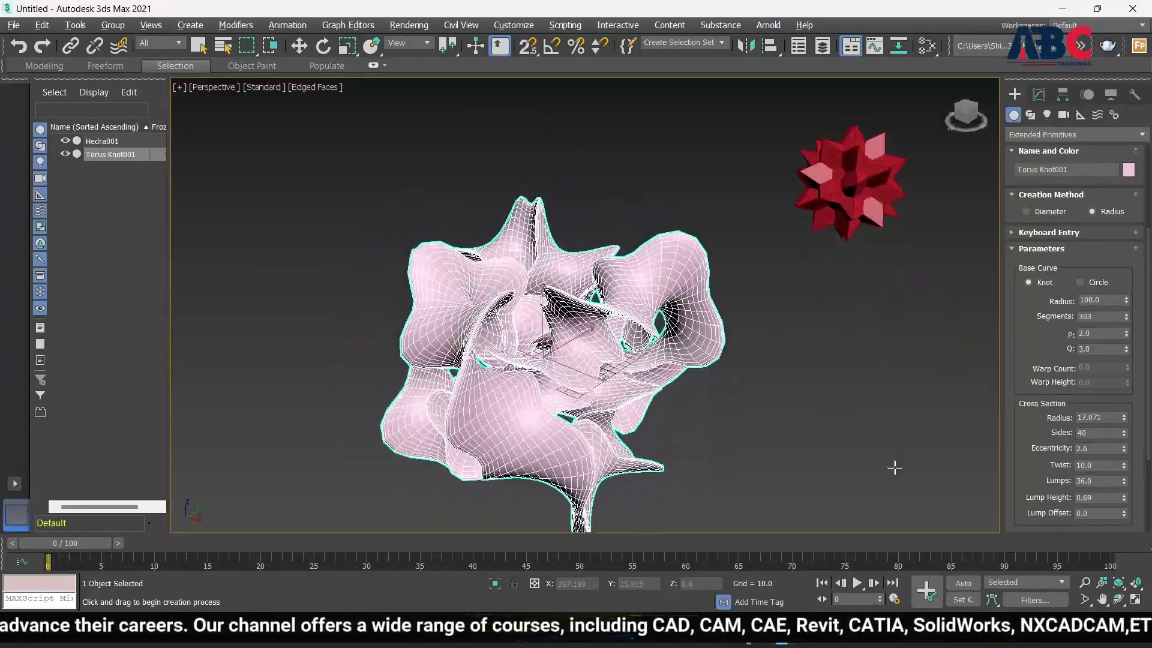
scroll(507, 342, up, 5)
scroll(507, 342, down, 4)
alt+middle_drag(507, 342, 384, 321)
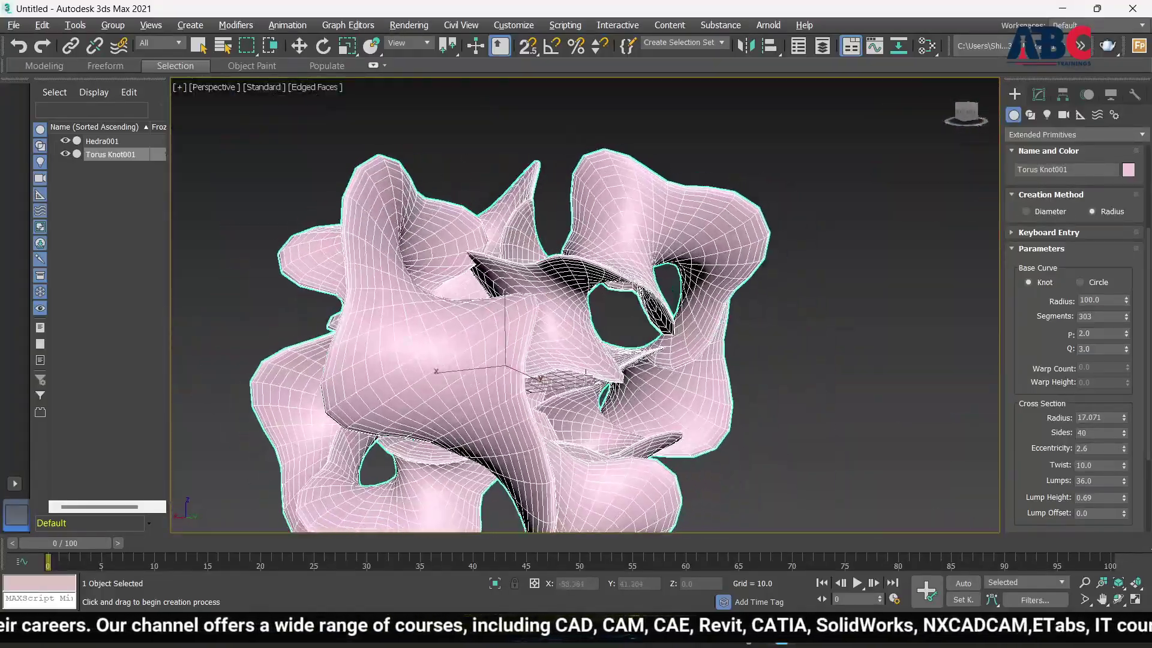
Review the torus knot's smoothing and mapping coordinate options
scroll(1035, 468, down, 2)
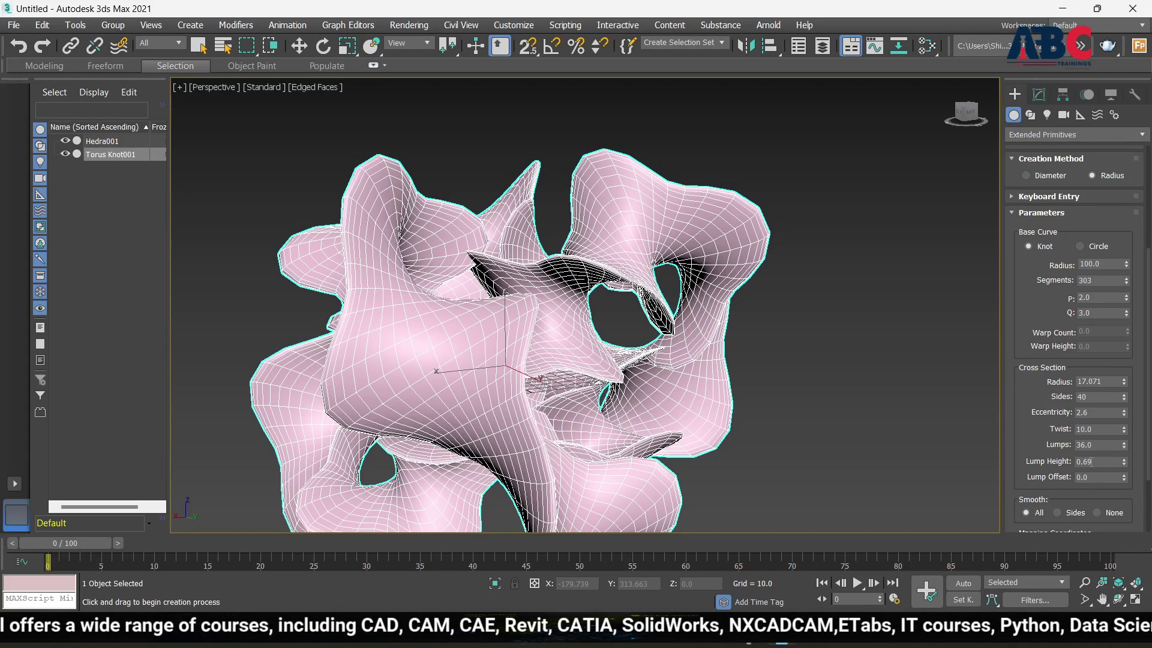
scroll(1044, 459, down, 1)
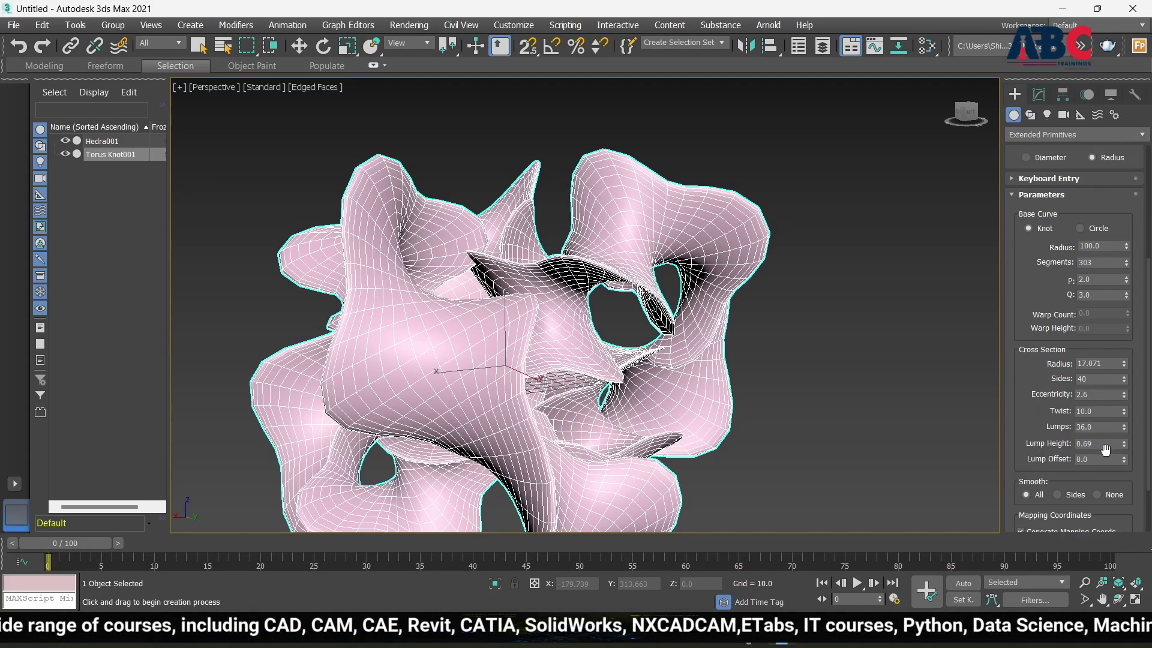
scroll(1071, 470, down, 2)
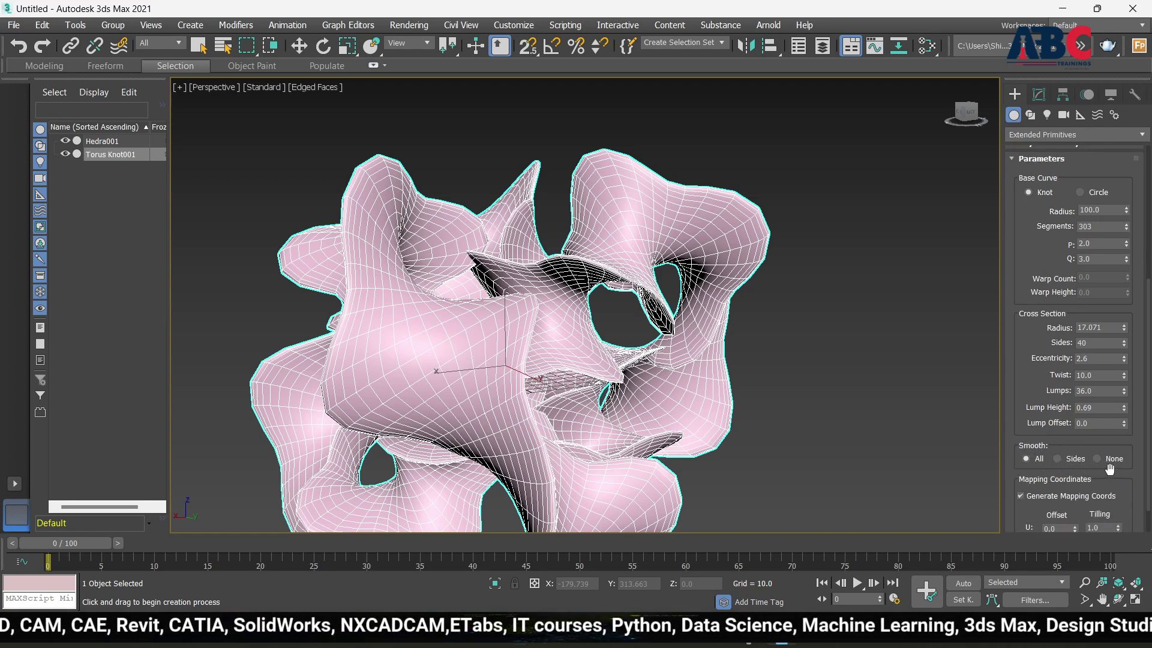
scroll(1022, 507, down, 2)
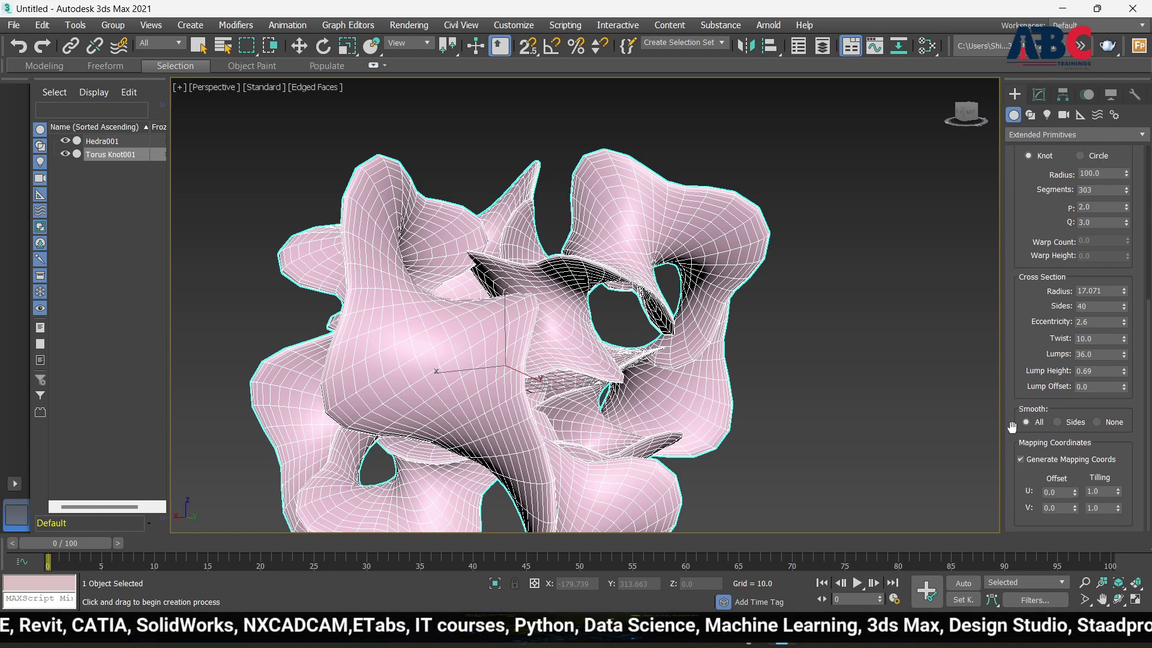
Switch the torus knot's base curve from Knot to Circle and view the lumpy ring from another angle
scroll(1015, 414, up, 4)
scroll(1012, 399, up, 10)
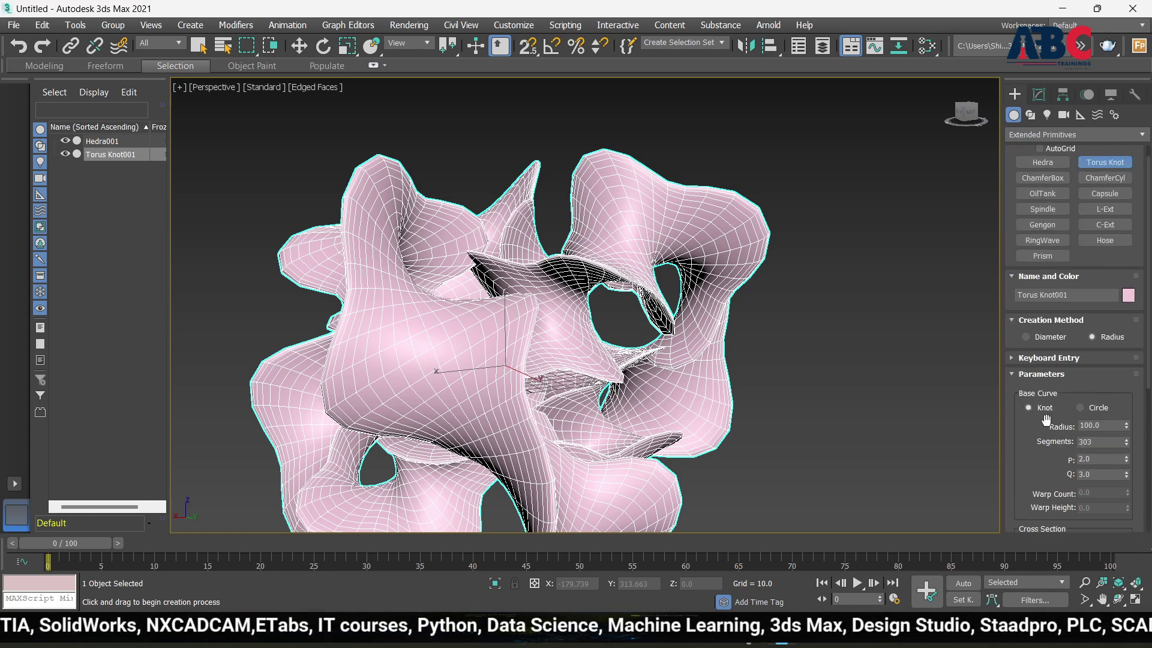
scroll(1046, 420, down, 2)
scroll(1073, 324, up, 3)
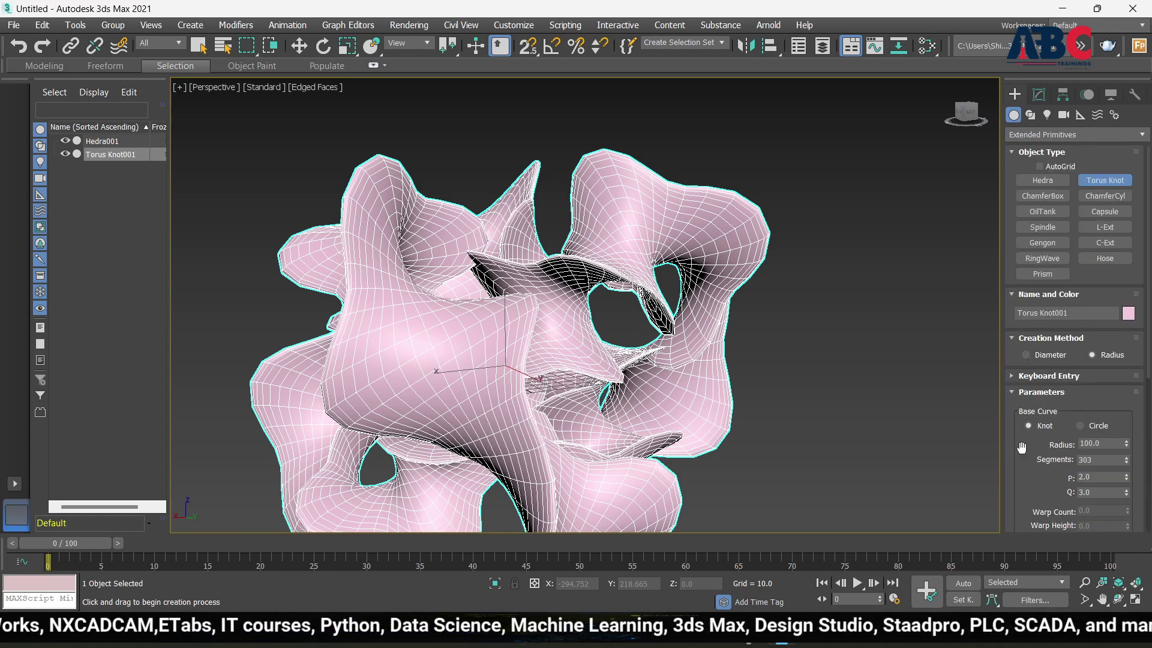
scroll(1110, 363, down, 2)
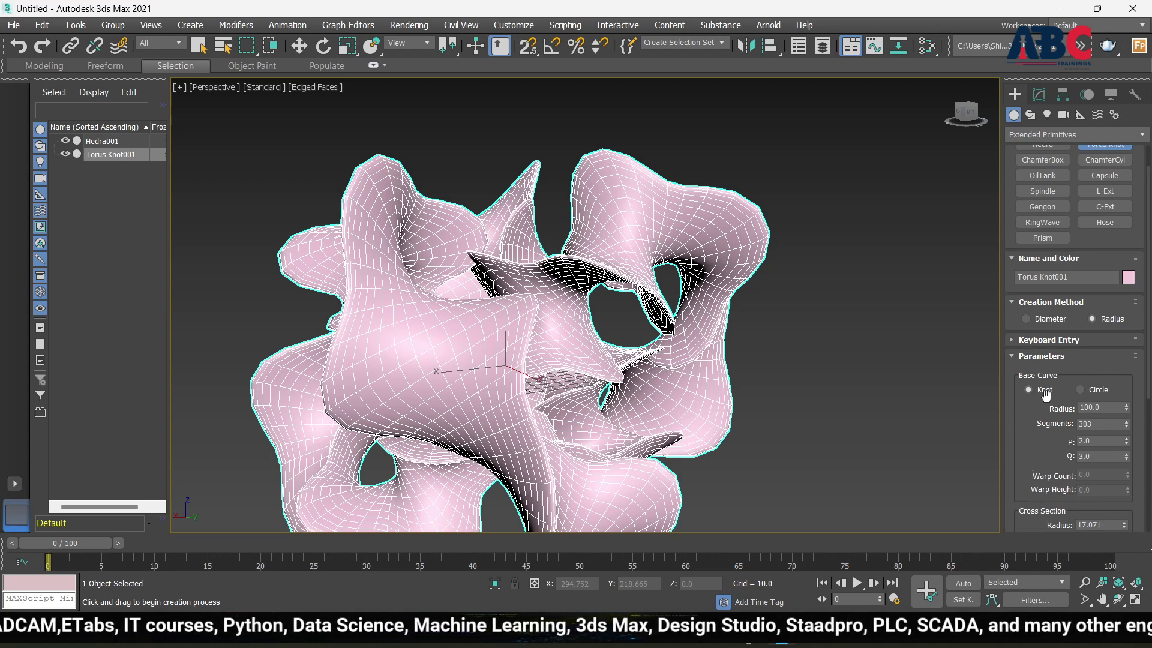
click(1081, 390)
mouse_move(732, 455)
alt+middle_down()
mouse_move(720, 445)
mouse_move(630, 501)
mouse_move(617, 488)
mouse_move(750, 425)
mouse_move(828, 419)
mouse_move(820, 492)
mouse_move(729, 470)
alt+middle_up()
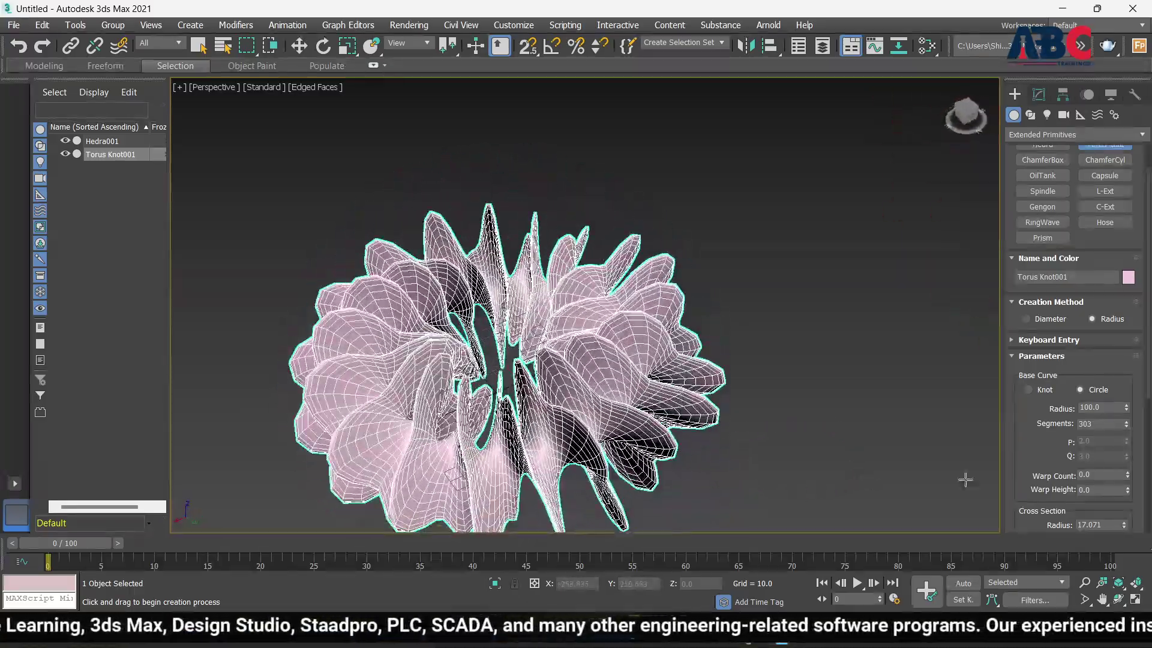
Set the torus knot's cross-section eccentricity to 1 and inspect the ring from several sides
scroll(1047, 459, down, 3)
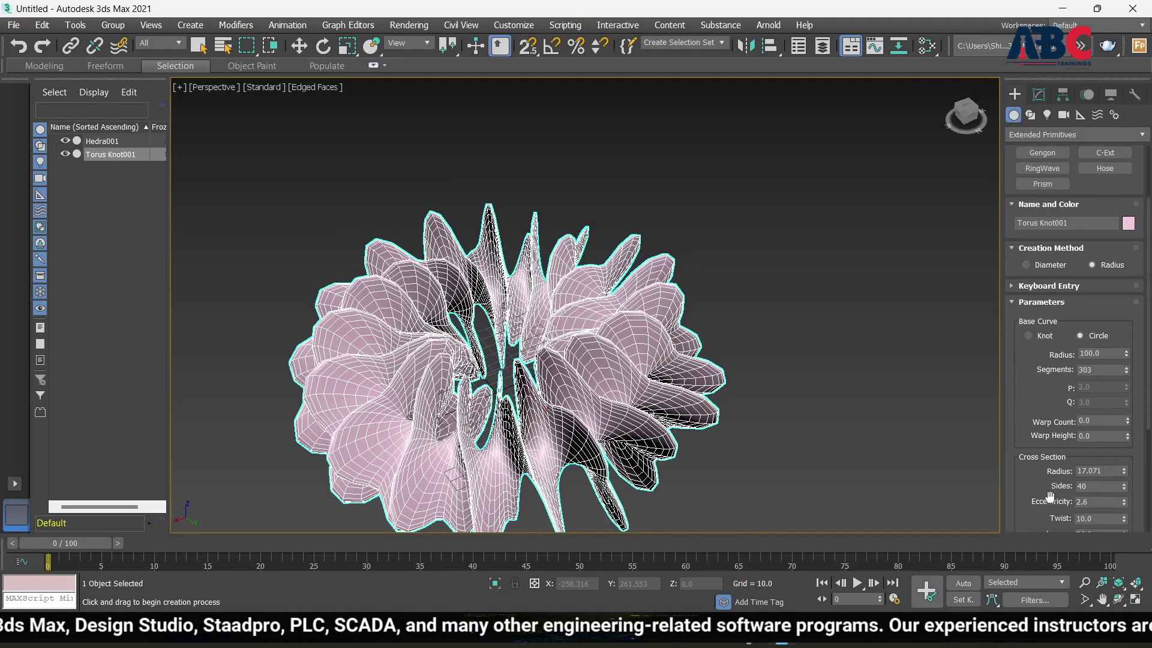
double_click(1101, 502)
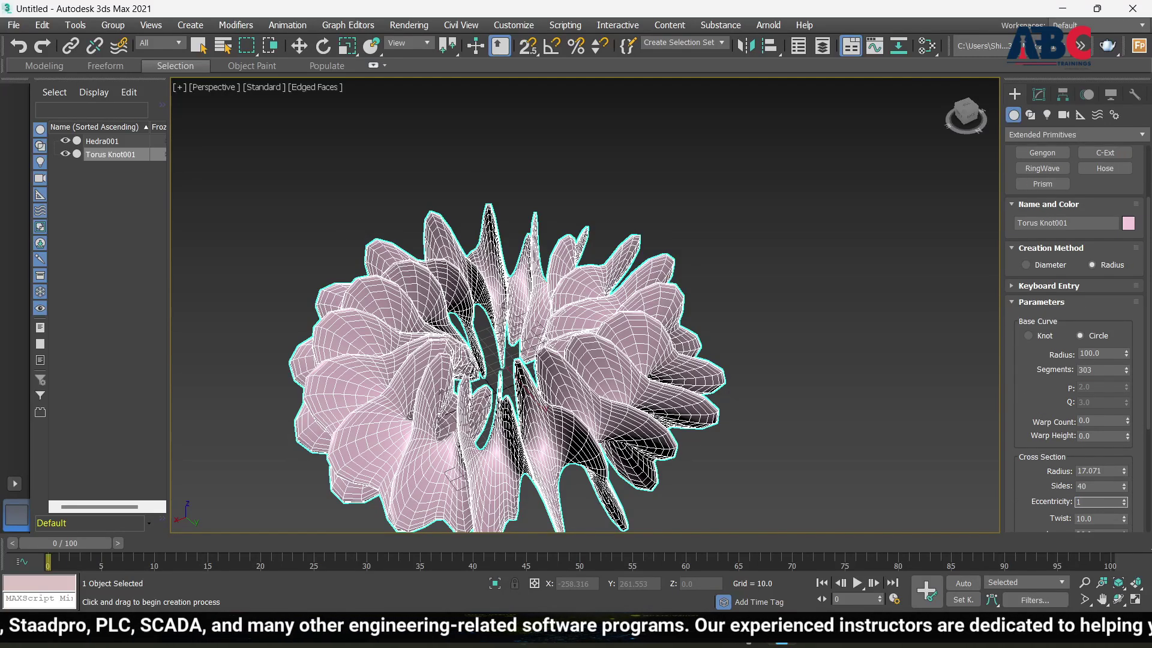
text(1)
key(Return)
scroll(494, 283, up, 5)
scroll(490, 285, down, 7)
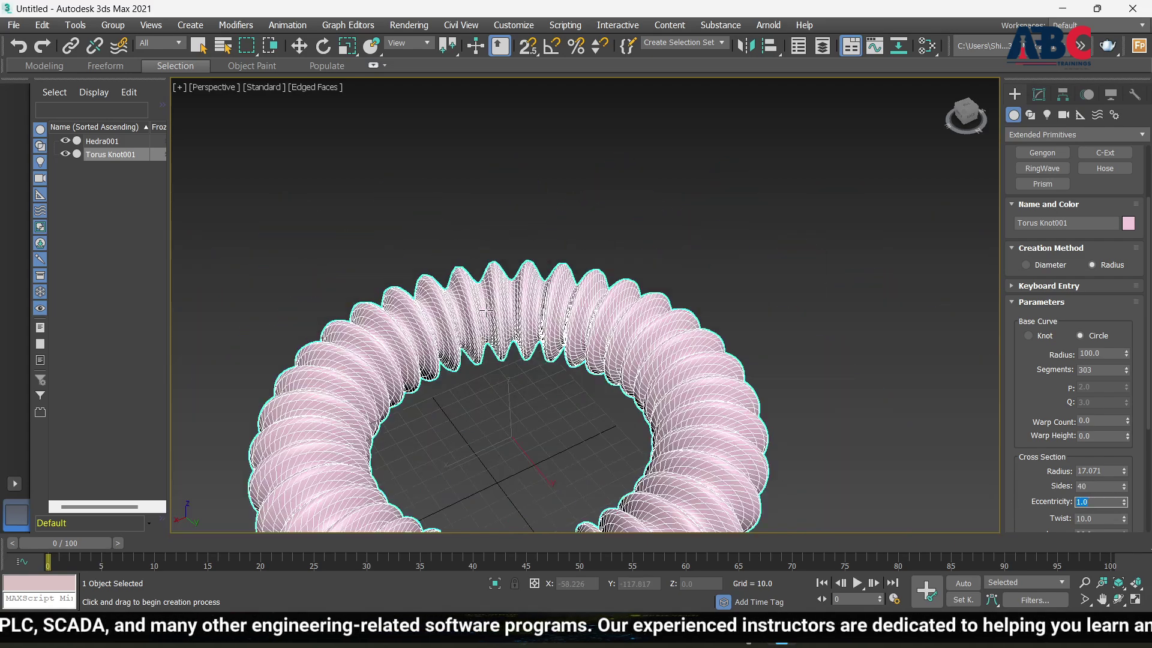
alt+middle_drag(646, 399, 582, 412)
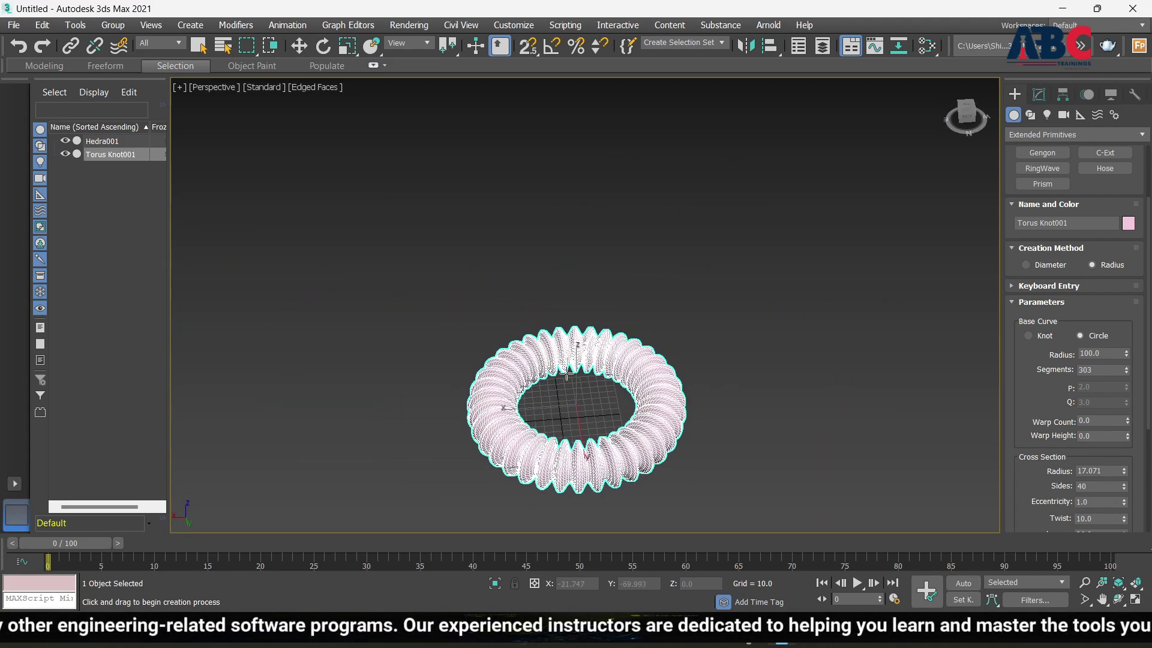
scroll(556, 365, up, 6)
scroll(546, 332, down, 3)
scroll(742, 380, down, 5)
alt+middle_drag(742, 381, 863, 339)
scroll(1020, 206, up, 5)
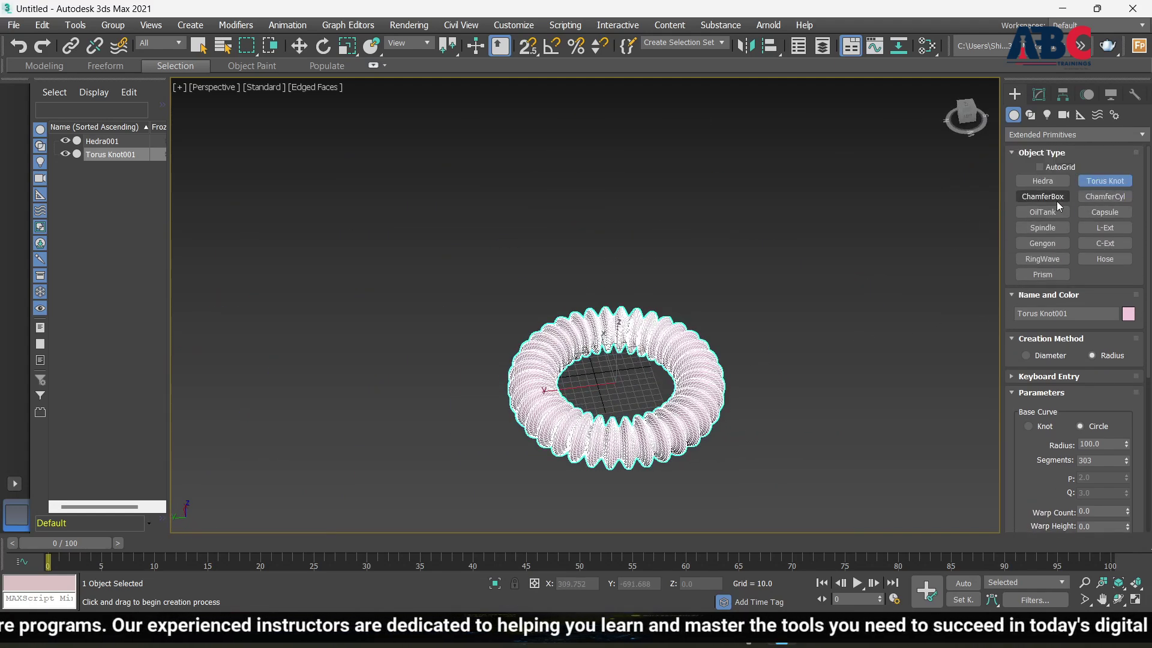
Move the torus knot away from the grid origin to about X 500, Y -23
click(299, 46)
drag(615, 345, 635, 202)
alt+middle_drag(732, 279, 705, 270)
scroll(516, 114, down, 3)
scroll(569, 233, up, 2)
middle_drag(569, 232, 655, 377)
scroll(619, 271, up, 3)
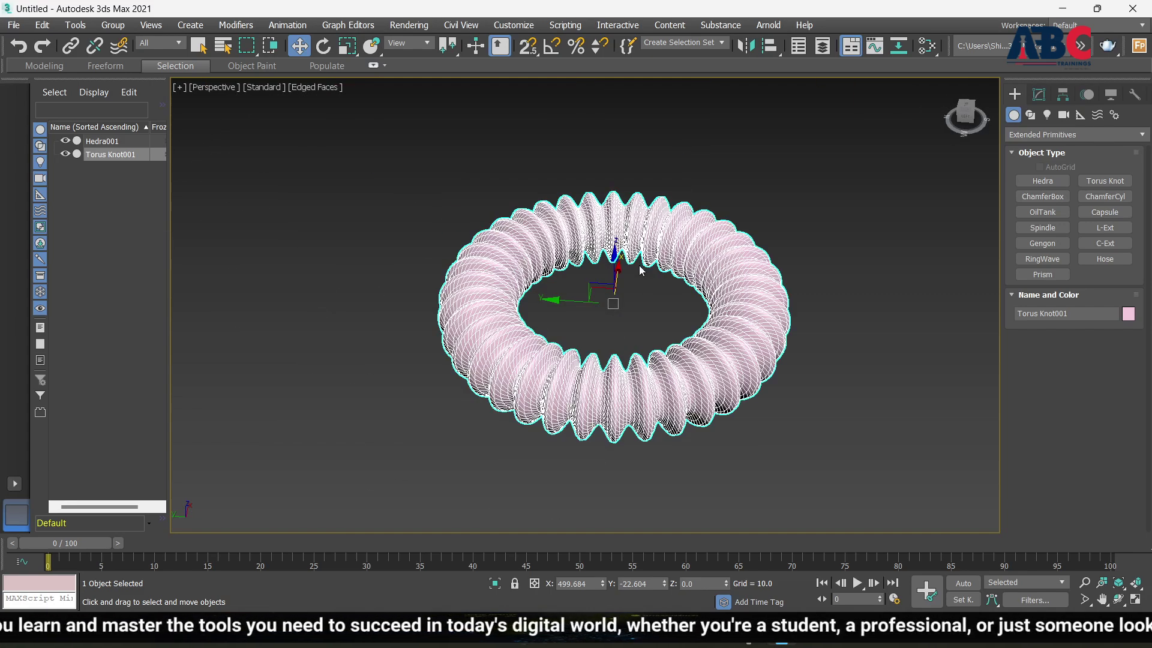
Raise the torus knot to about Z 209, leaving the grid area free
scroll(630, 257, down, 3)
drag(629, 228, 627, 132)
scroll(746, 353, down, 3)
alt+middle_drag(746, 353, 616, 334)
scroll(628, 337, up, 5)
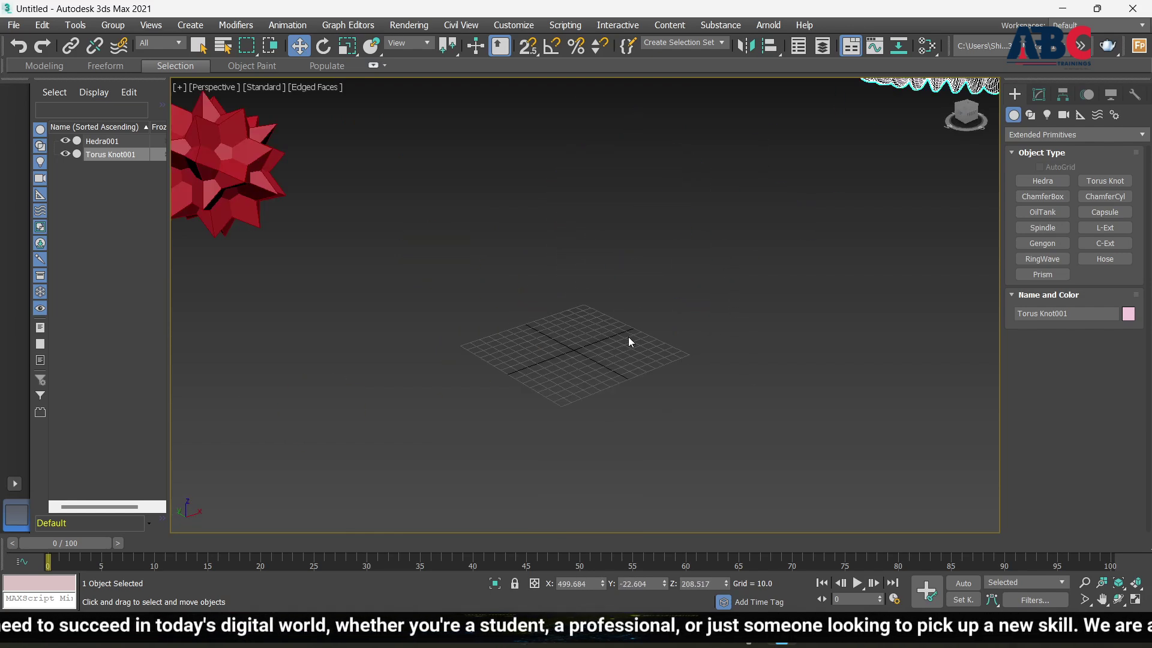
scroll(587, 378, down, 3)
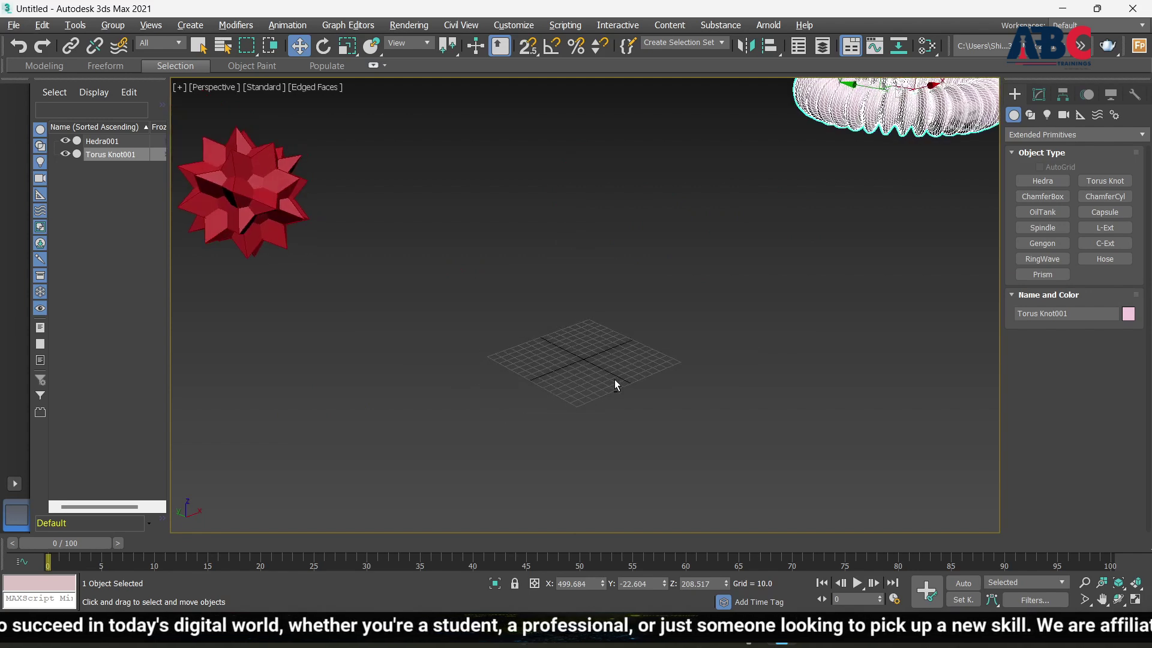
Create a chamfer box on the grid, about 54 long, 56 wide and 57 high, with a fillet of 0
click(1049, 195)
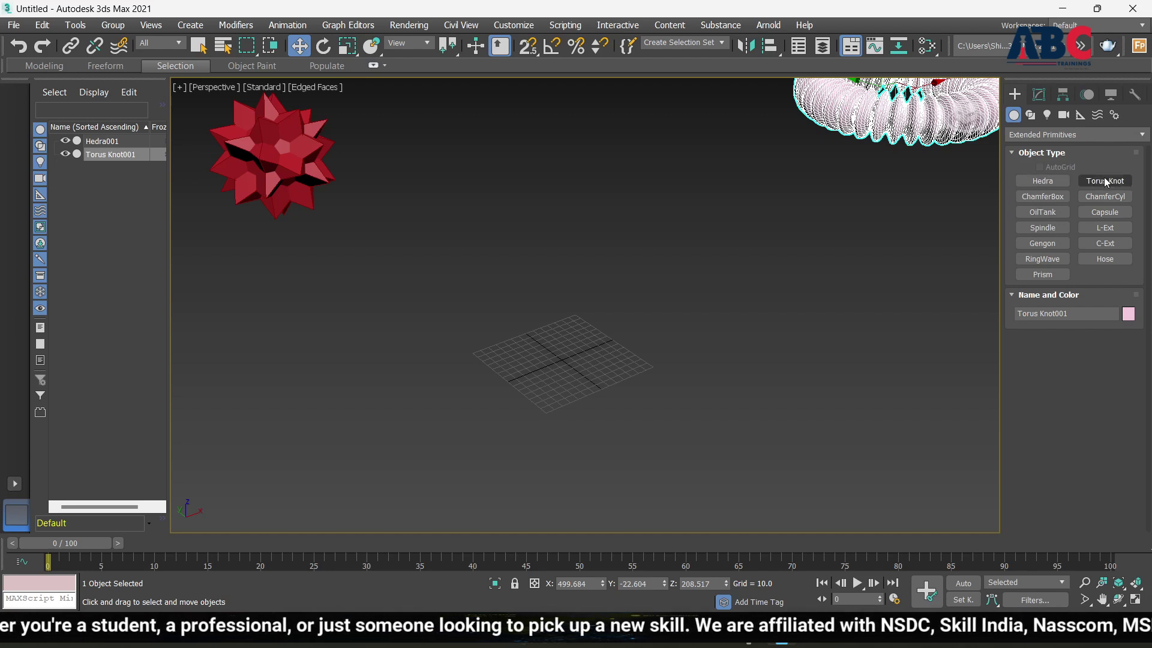
click(1053, 198)
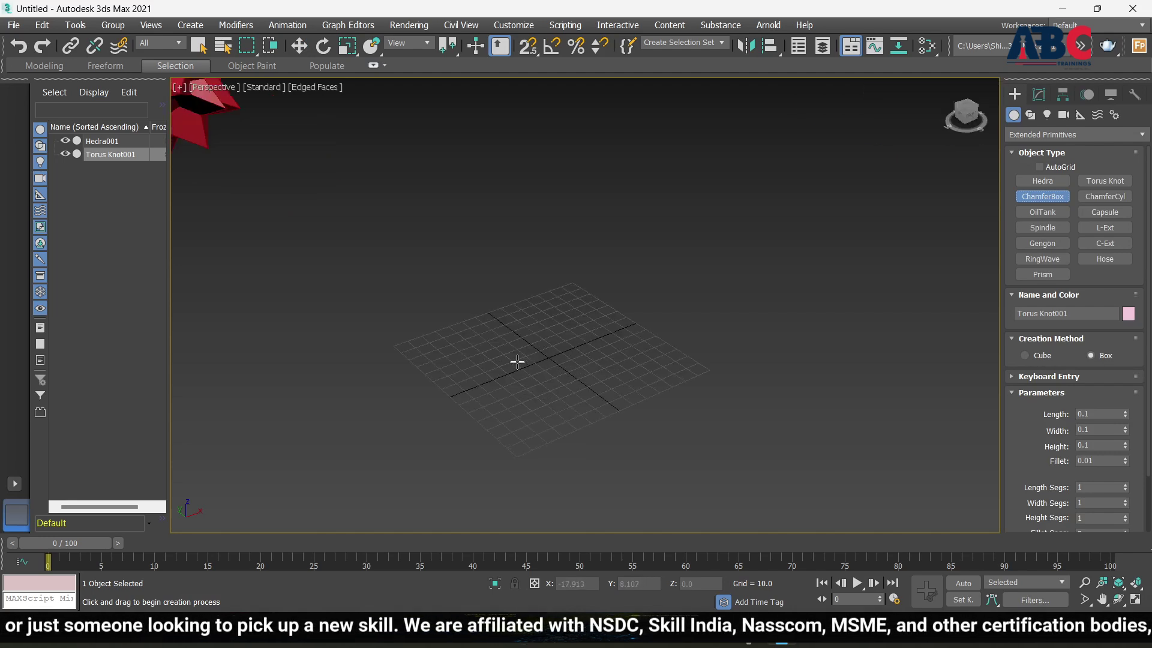
scroll(516, 360, up, 5)
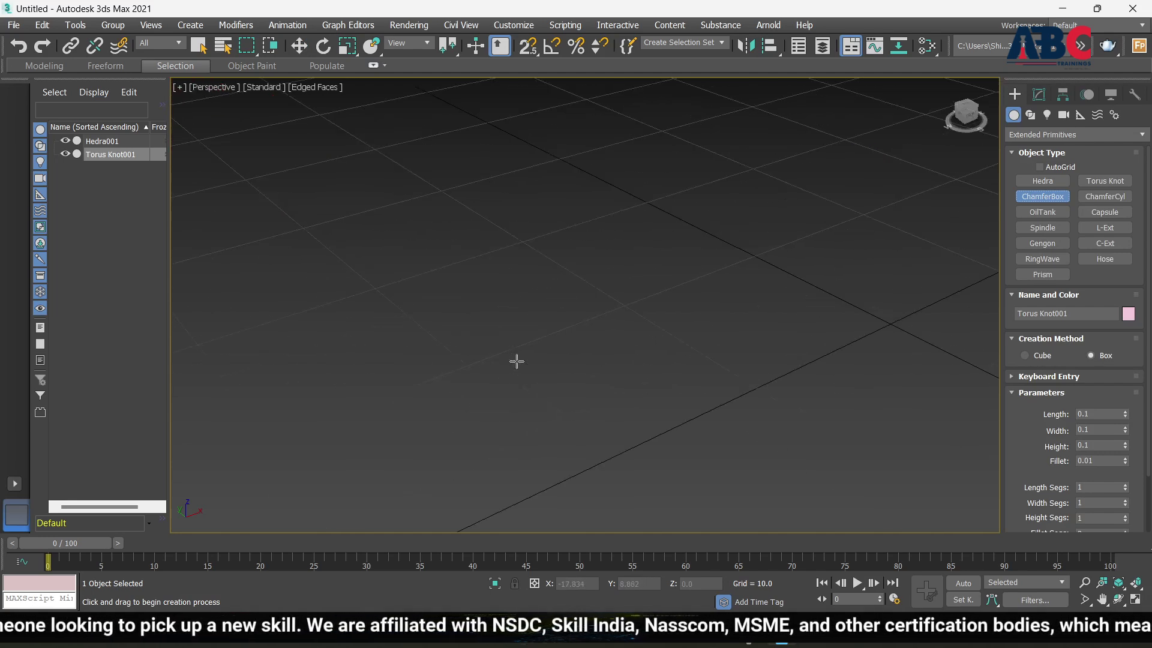
drag(506, 354, 979, 383)
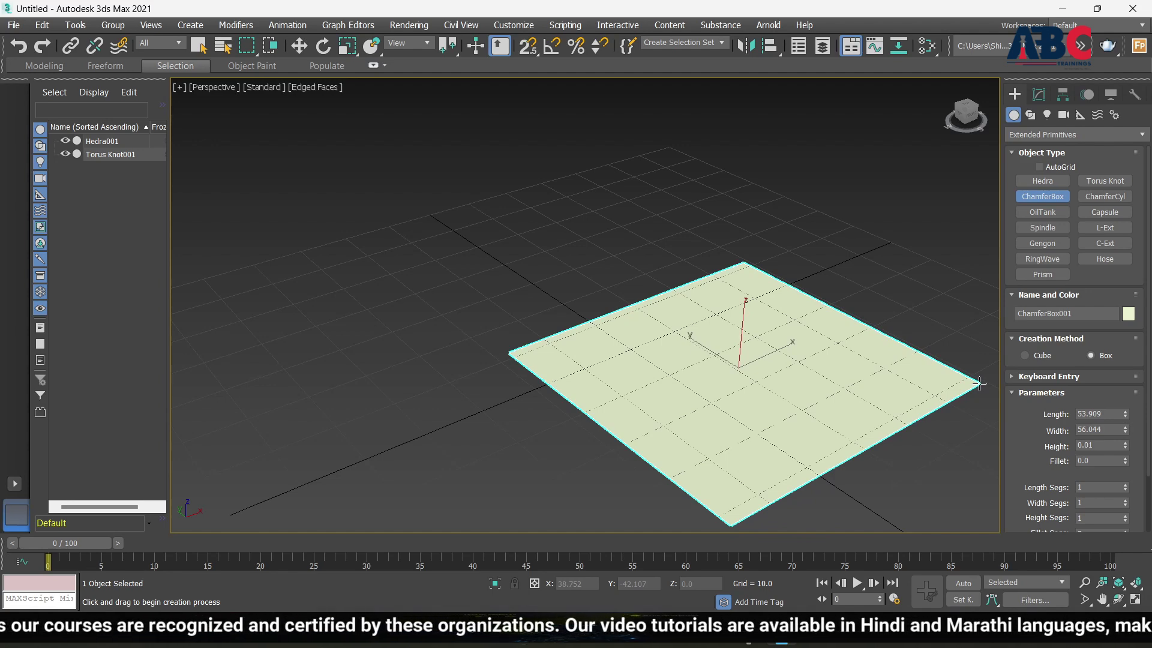
drag(979, 383, 979, 384)
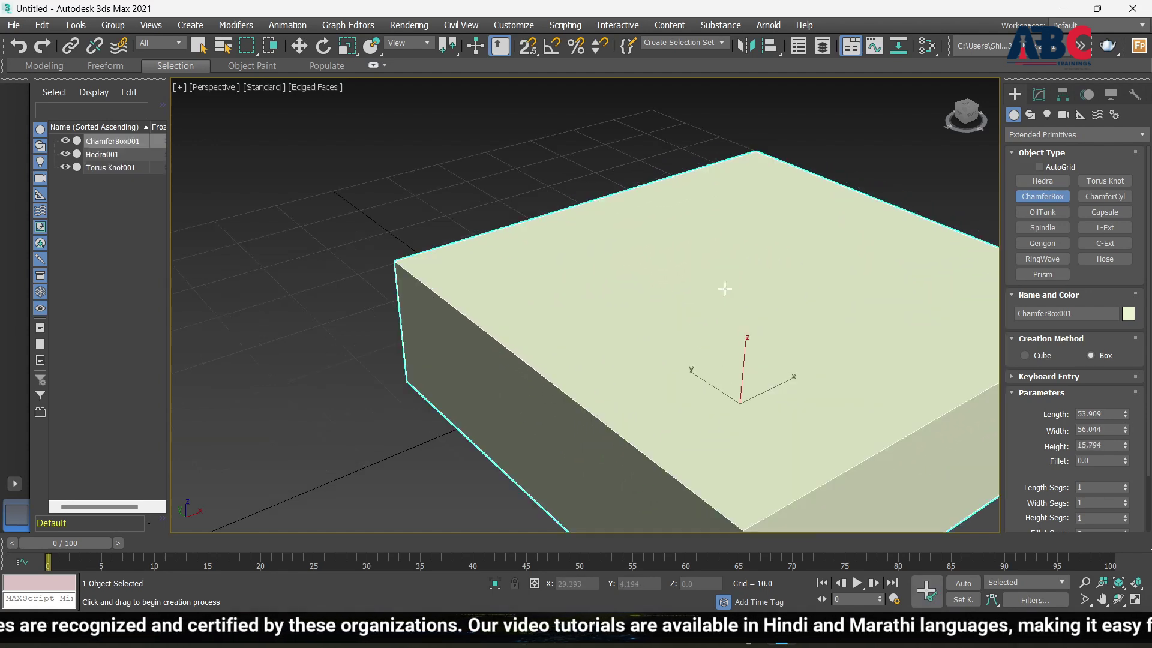
scroll(722, 335, down, 5)
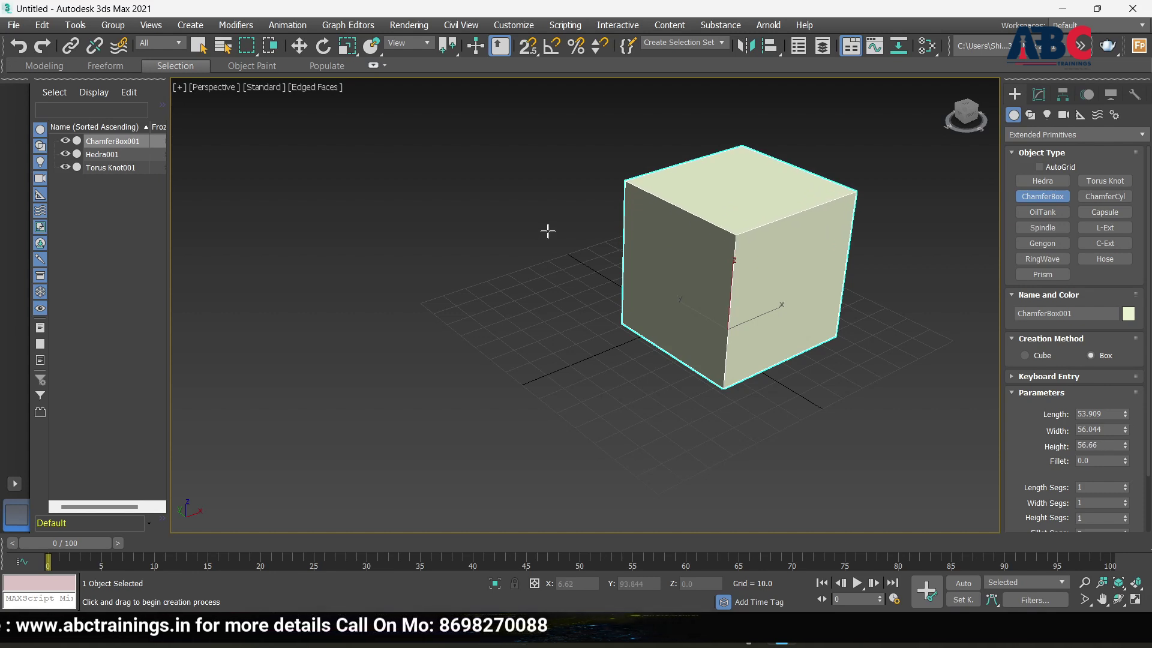
scroll(633, 320, down, 5)
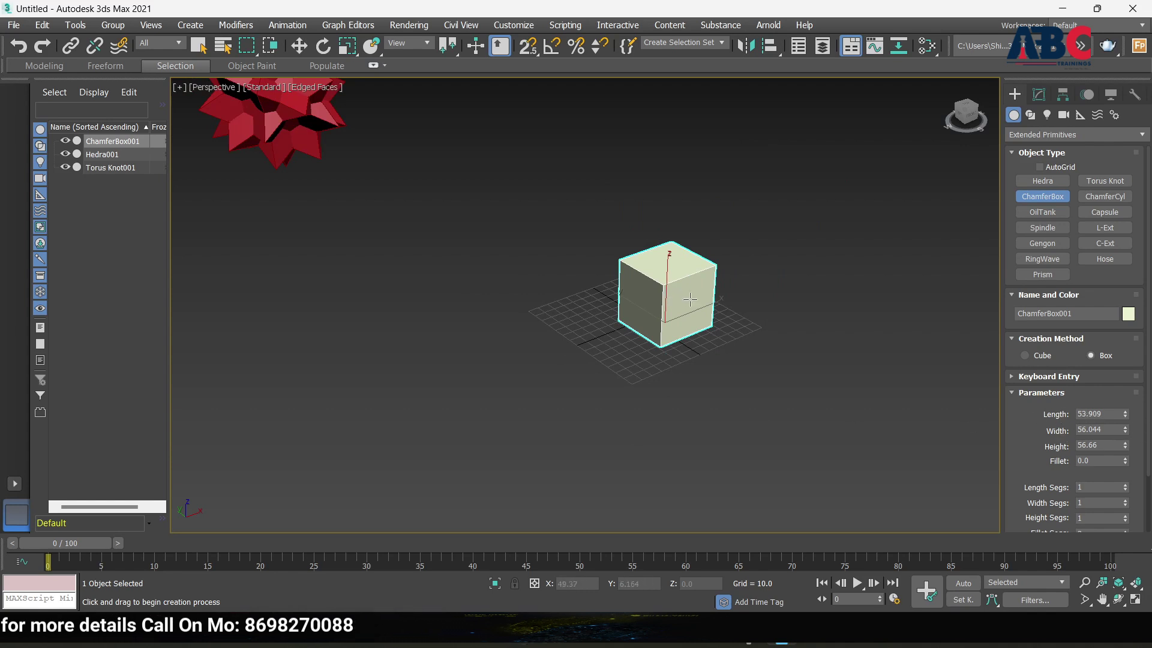
scroll(678, 297, up, 5)
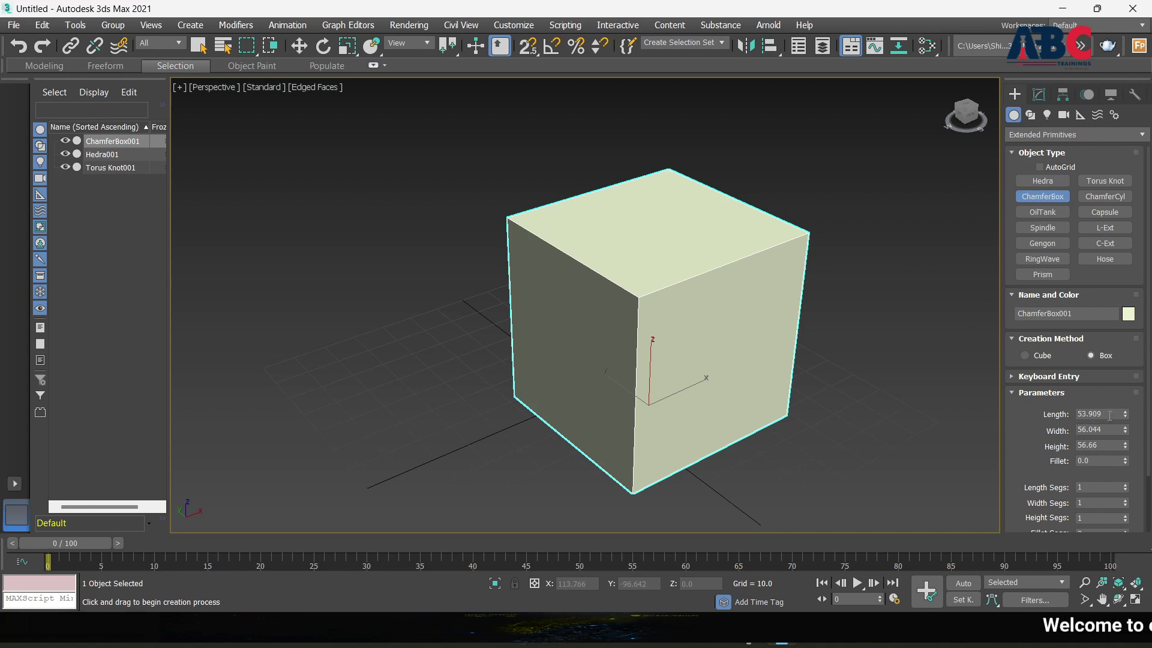
drag(760, 396, 798, 420)
right_click(802, 407)
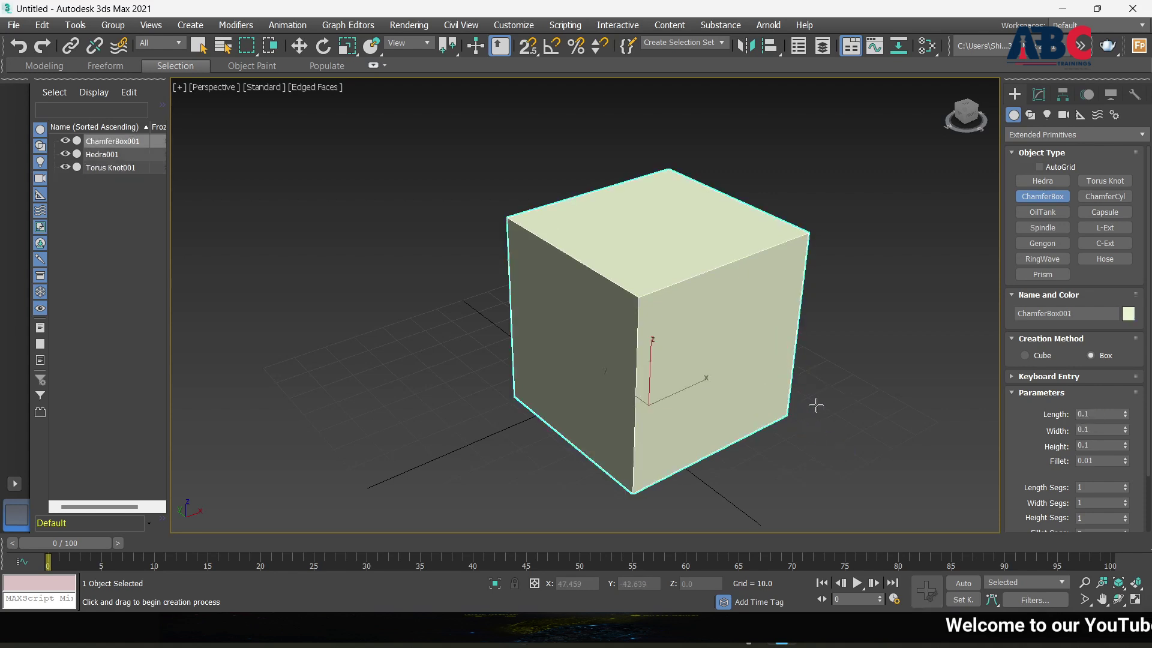
Set the chamfer box's length and width to 20 and its height to 30
click(1039, 94)
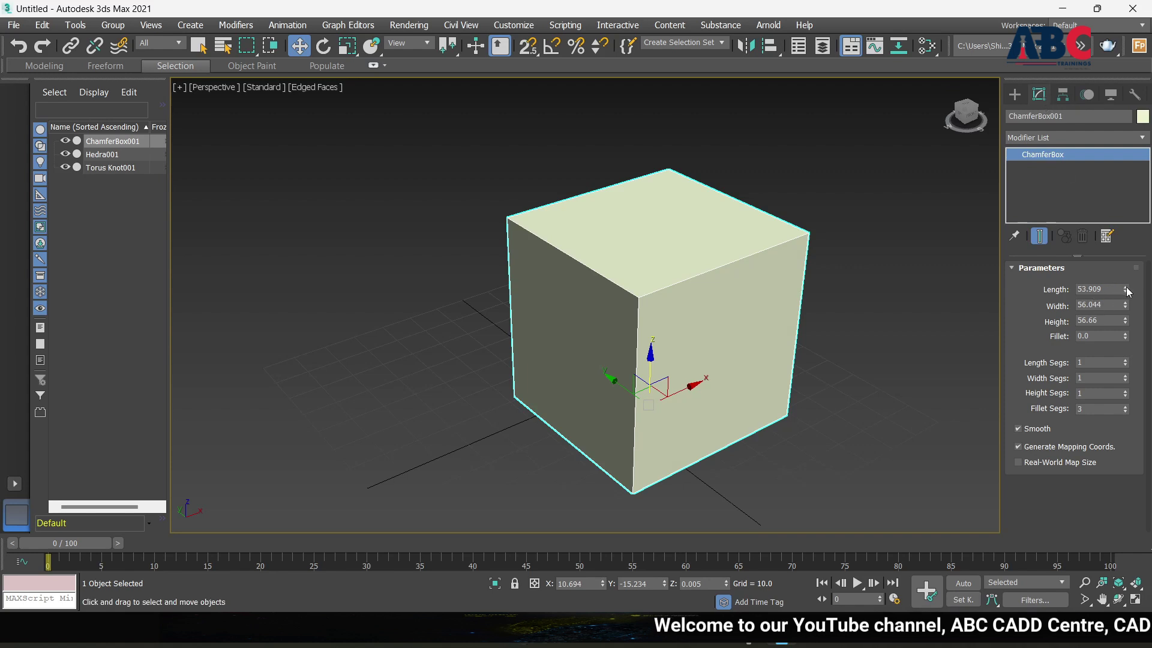
drag(1117, 289, 955, 289)
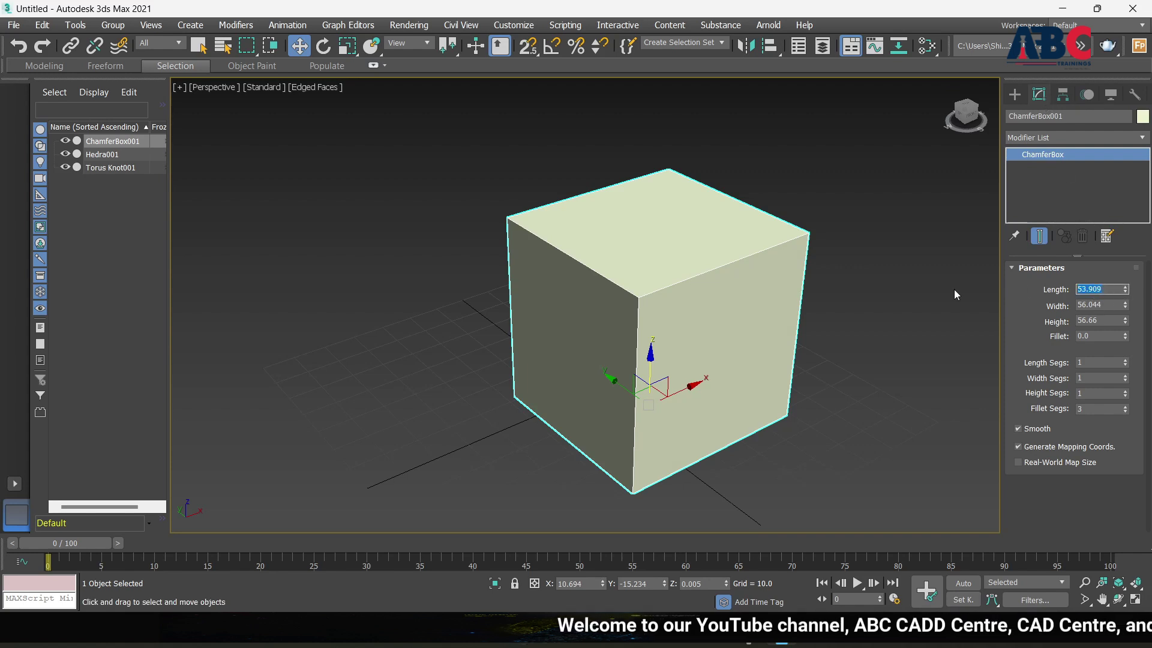
text(20)
key(Return)
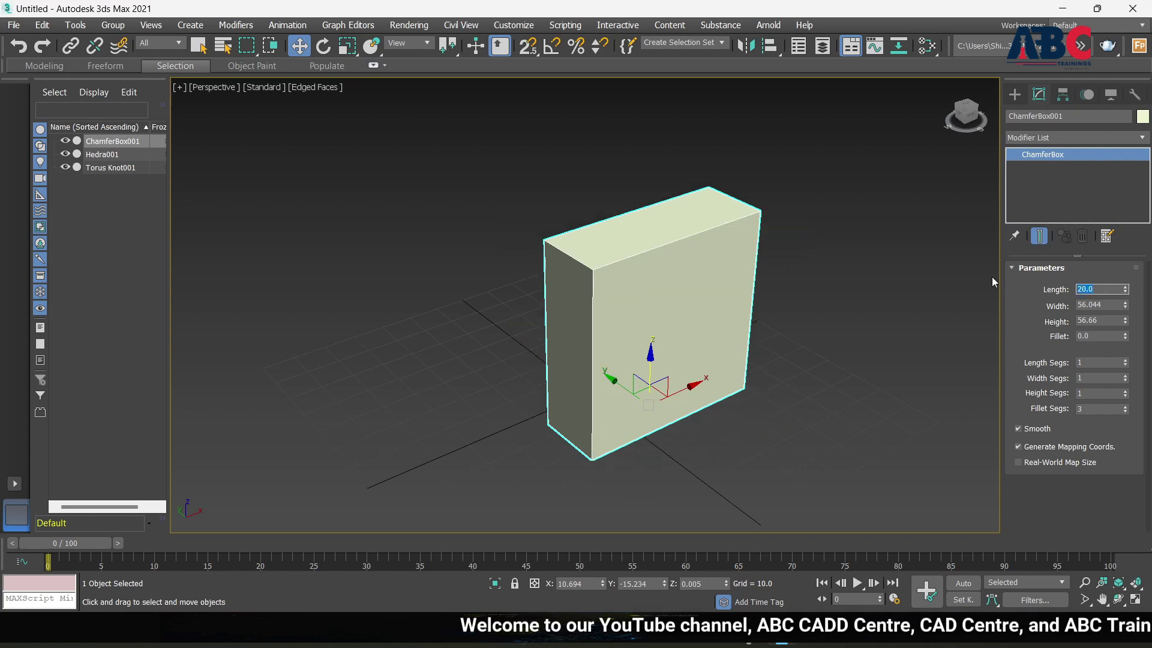
drag(1112, 309, 1019, 308)
text(20)
key(Return)
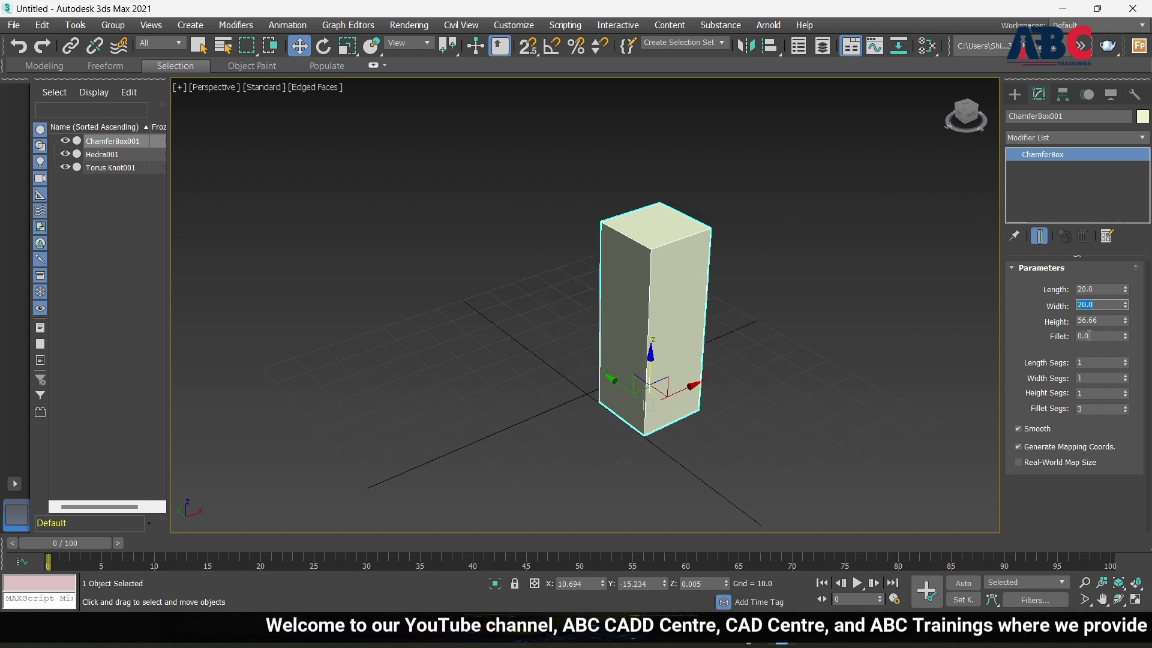
drag(1107, 321, 1023, 323)
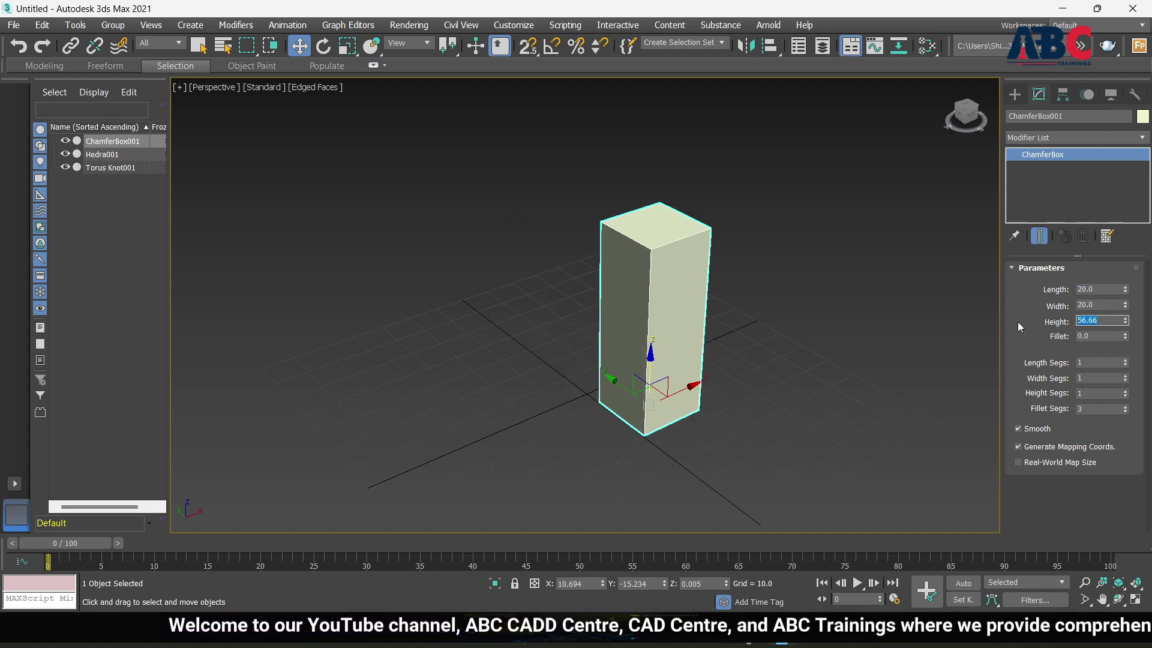
text(30)
key(Return)
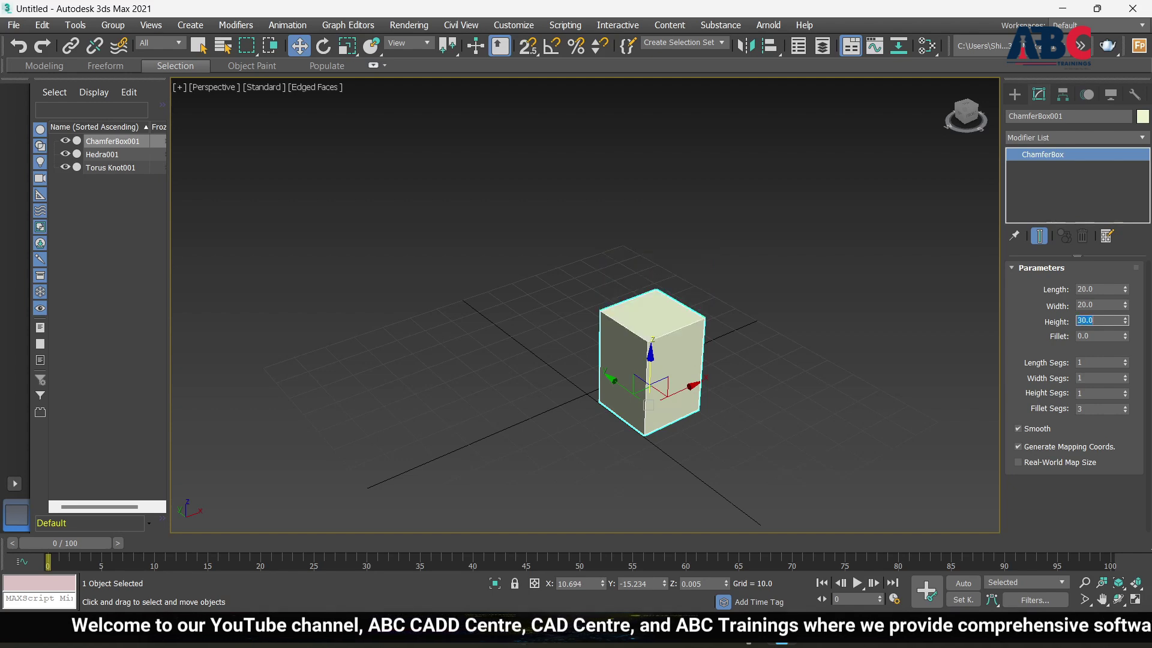
Examine the chamfer box's upper edges and corner up close from different angles
scroll(694, 357, up, 5)
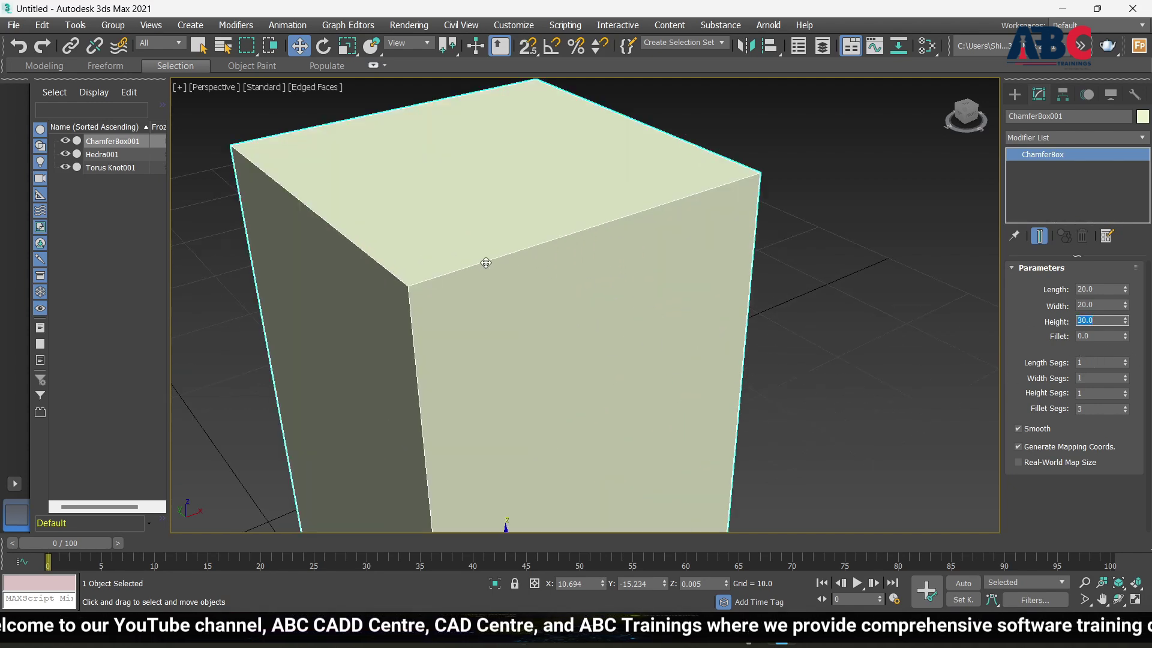
scroll(474, 320, down, 5)
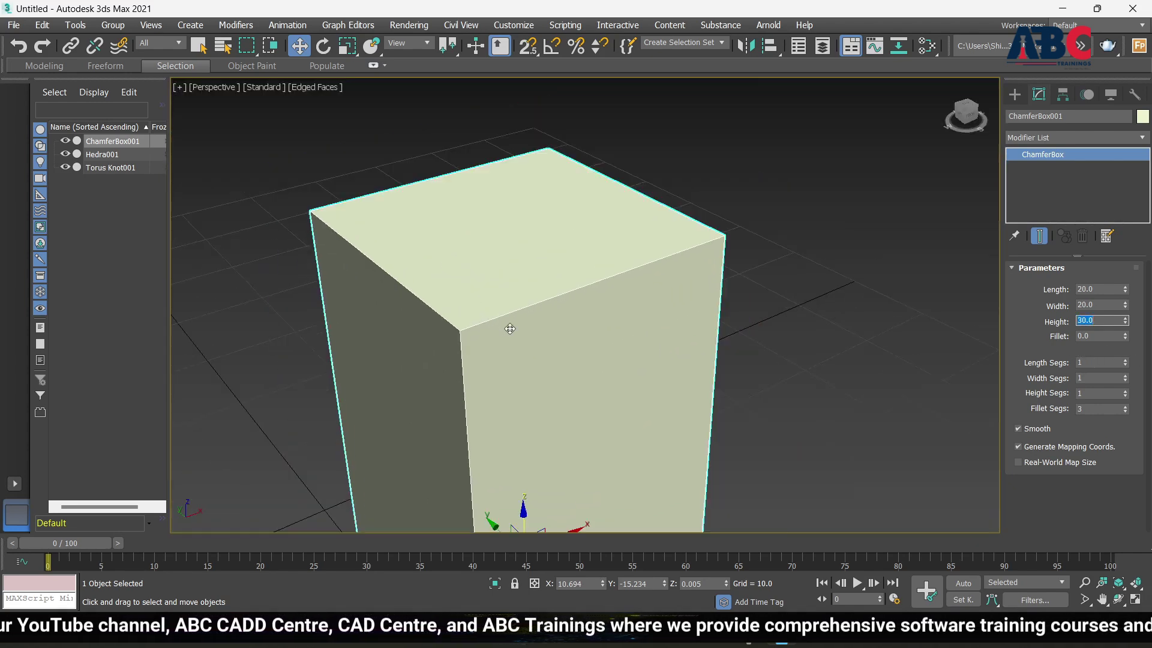
scroll(600, 333, down, 2)
scroll(482, 272, up, 3)
alt+middle_drag(482, 271, 621, 351)
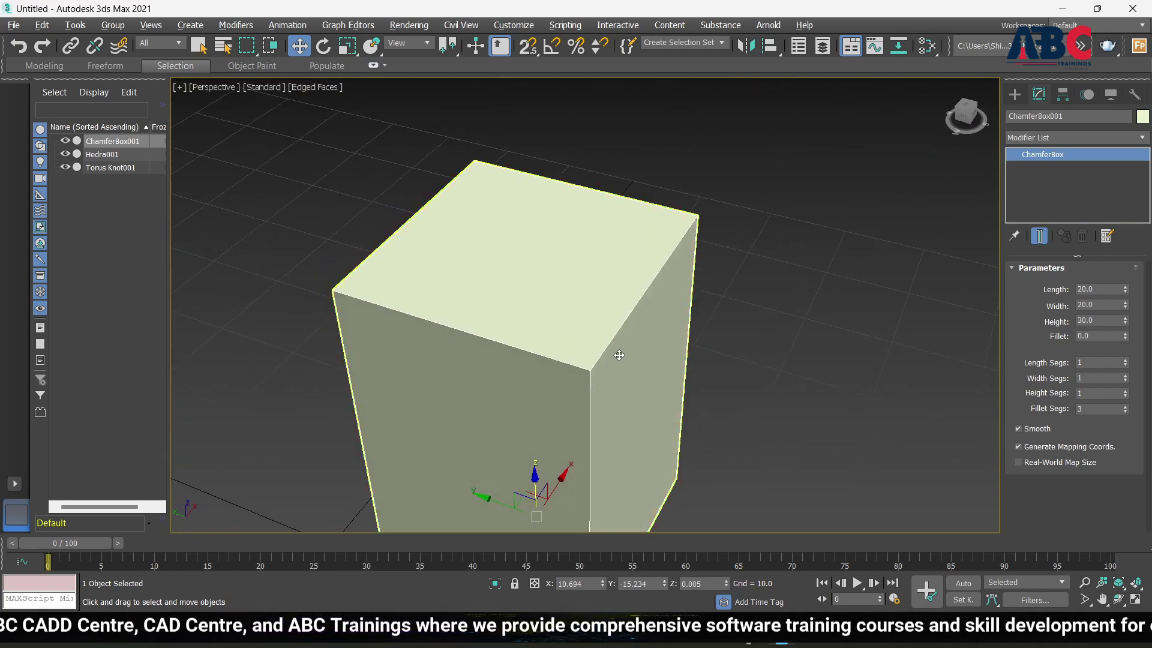
scroll(620, 351, up, 5)
scroll(600, 336, down, 5)
scroll(593, 322, up, 5)
scroll(651, 372, up, 1)
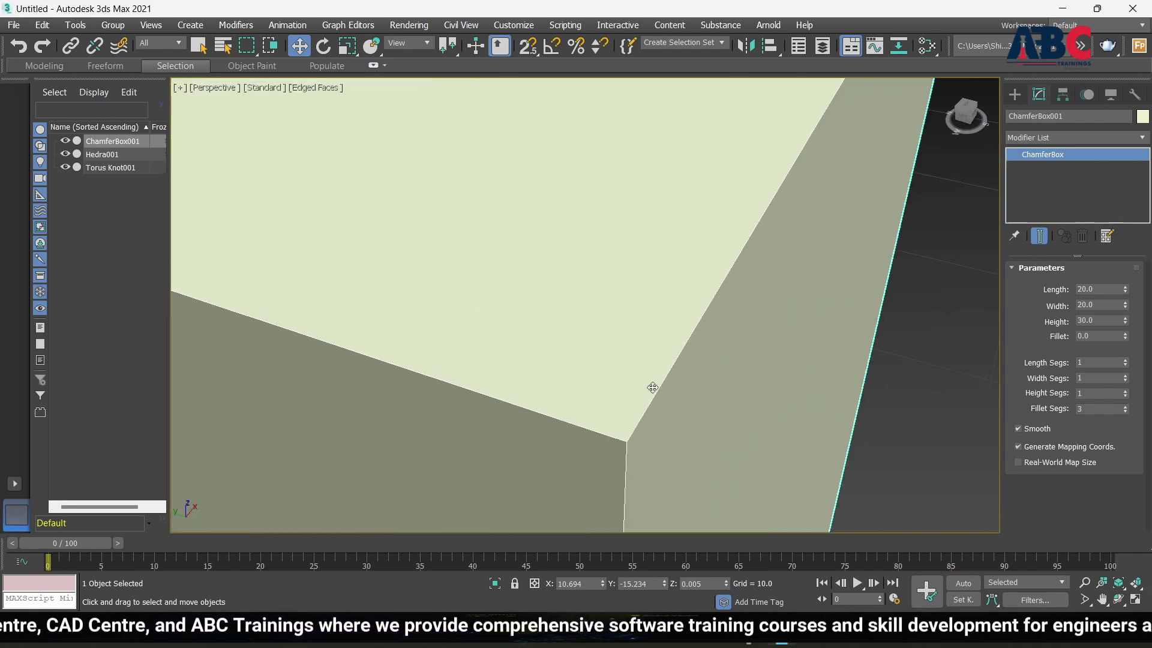
scroll(615, 334, down, 1)
scroll(614, 335, down, 4)
mouse_move(618, 348)
alt+middle_down()
mouse_move(634, 338)
mouse_move(610, 355)
mouse_move(620, 360)
alt+middle_up()
scroll(655, 308, down, 3)
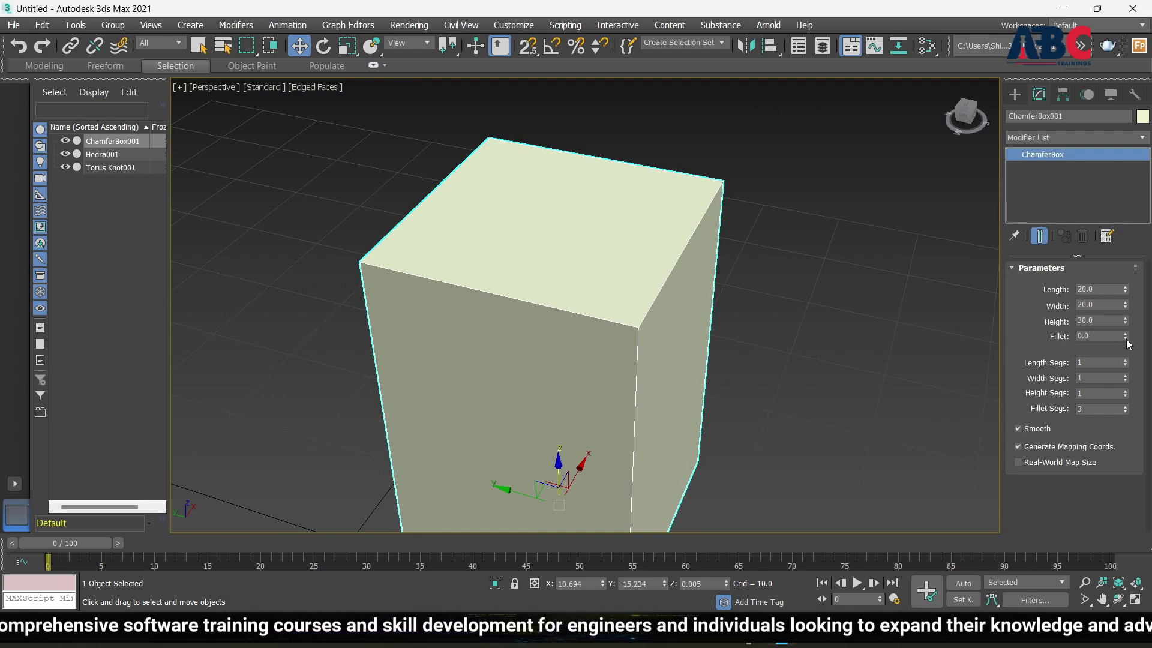
Try a fillet of 10 on the chamfer box and reset the fillet to 0
click(1095, 335)
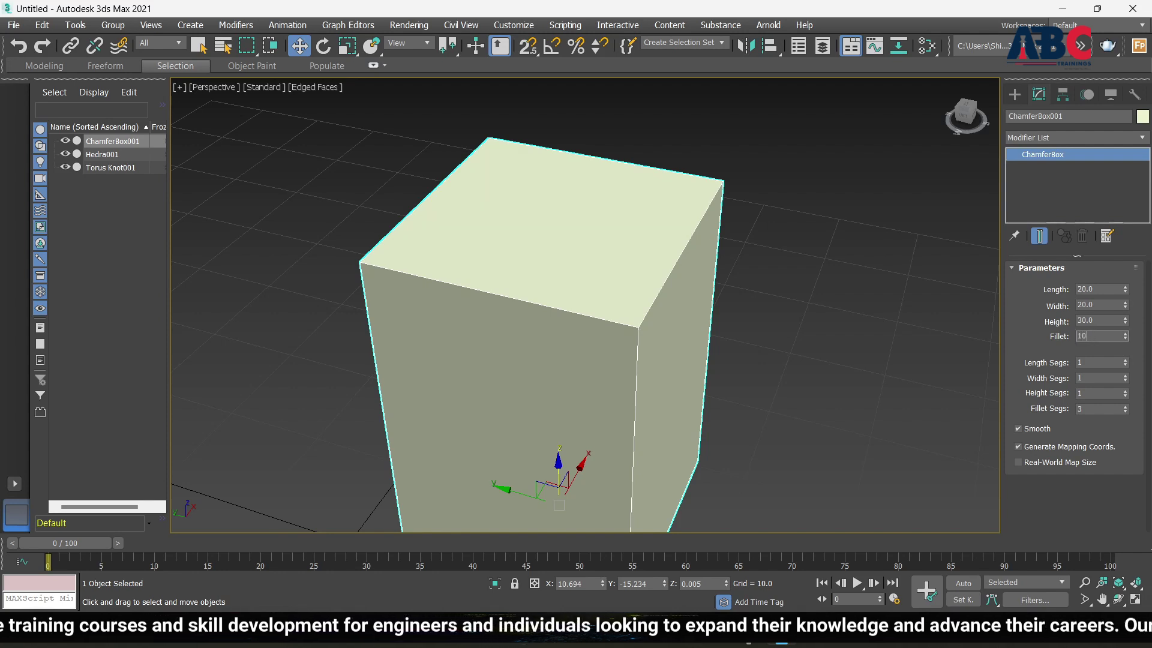
text(10)
key(Return)
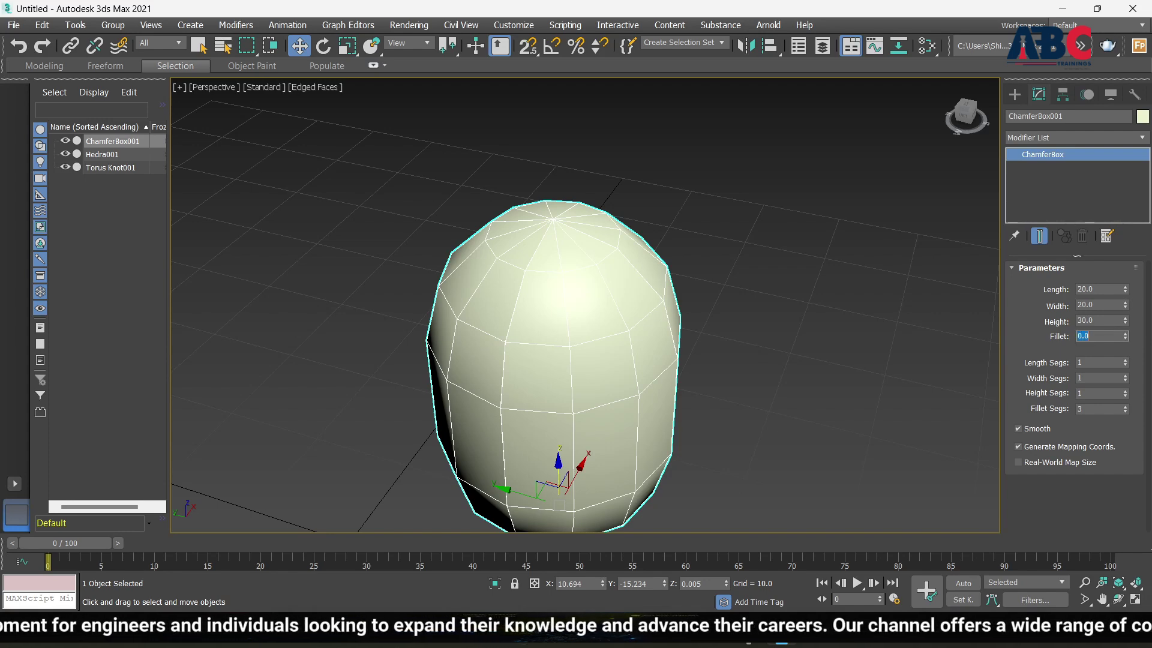
key(Return)
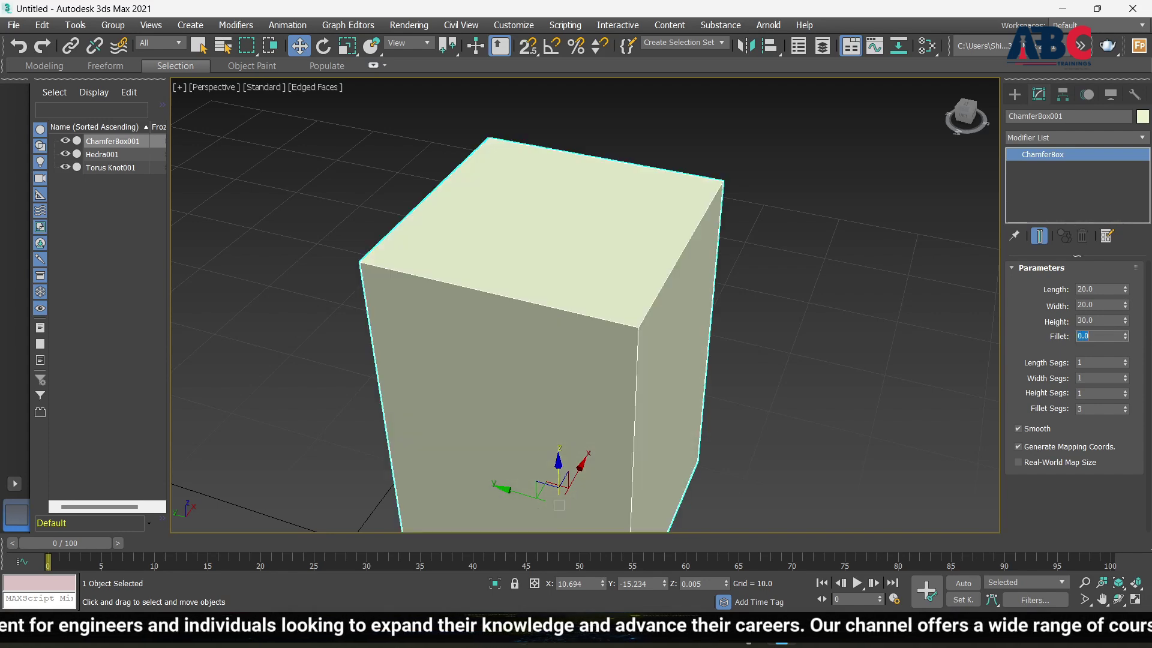
Set the chamfer box's fillet to 0.67 and inspect the rounded upper corner and edges up close
click(1126, 334)
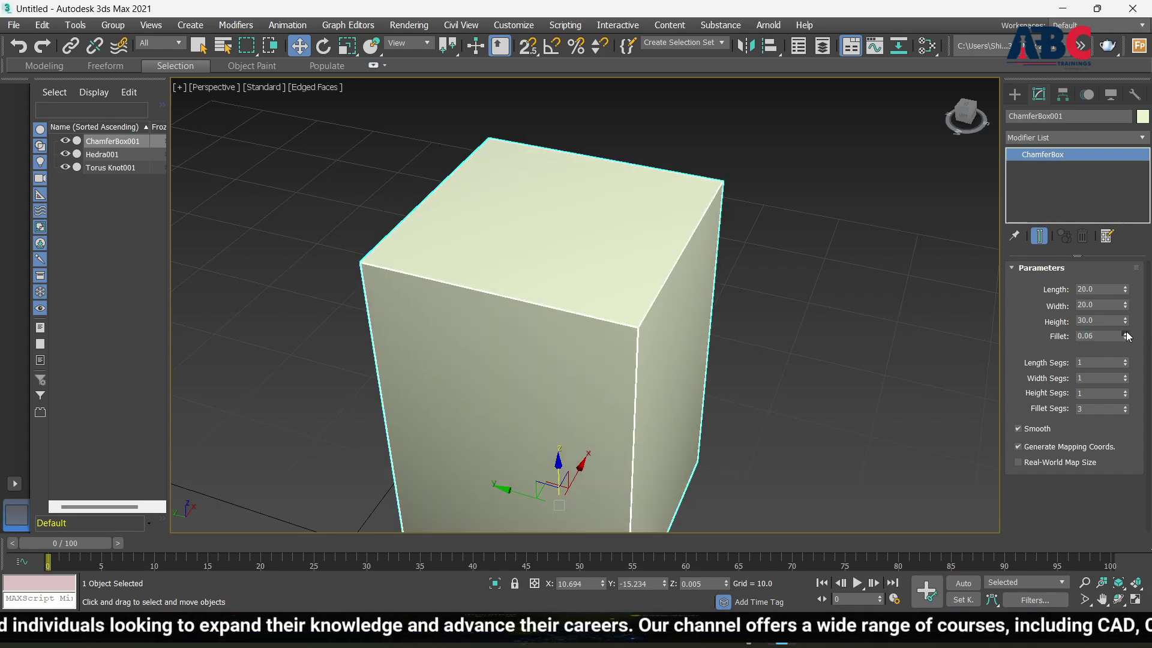
drag(1127, 336, 1127, 336)
scroll(638, 305, up, 4)
scroll(574, 291, down, 2)
alt+middle_drag(738, 380, 570, 348)
scroll(573, 345, up, 2)
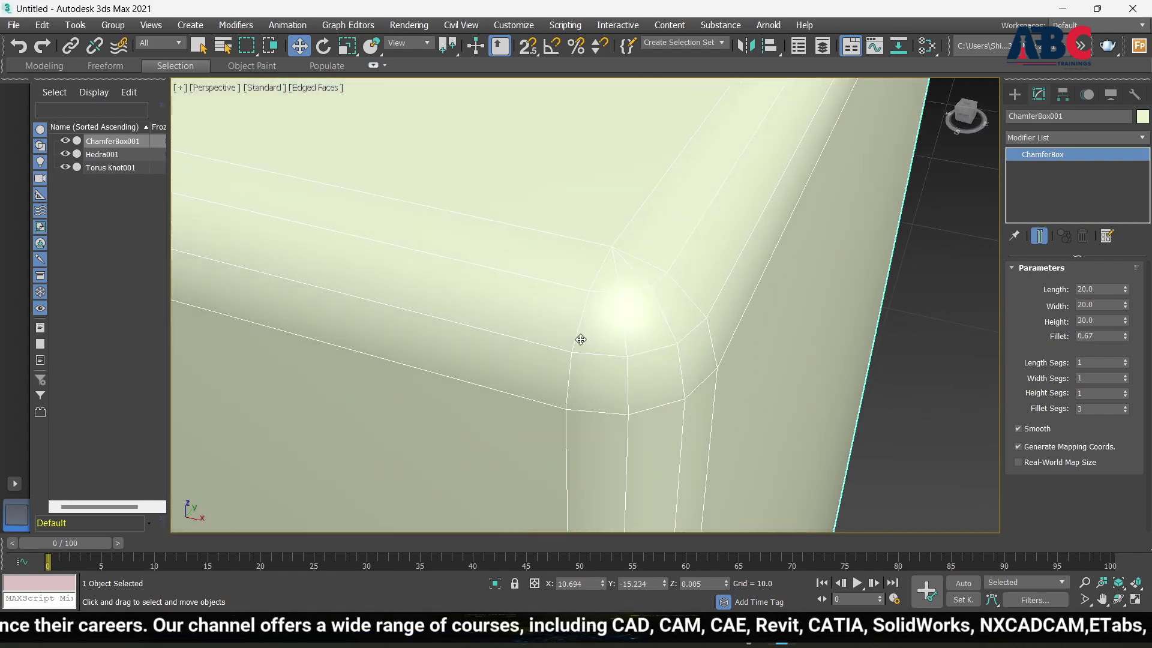
scroll(622, 321, down, 10)
scroll(643, 331, up, 7)
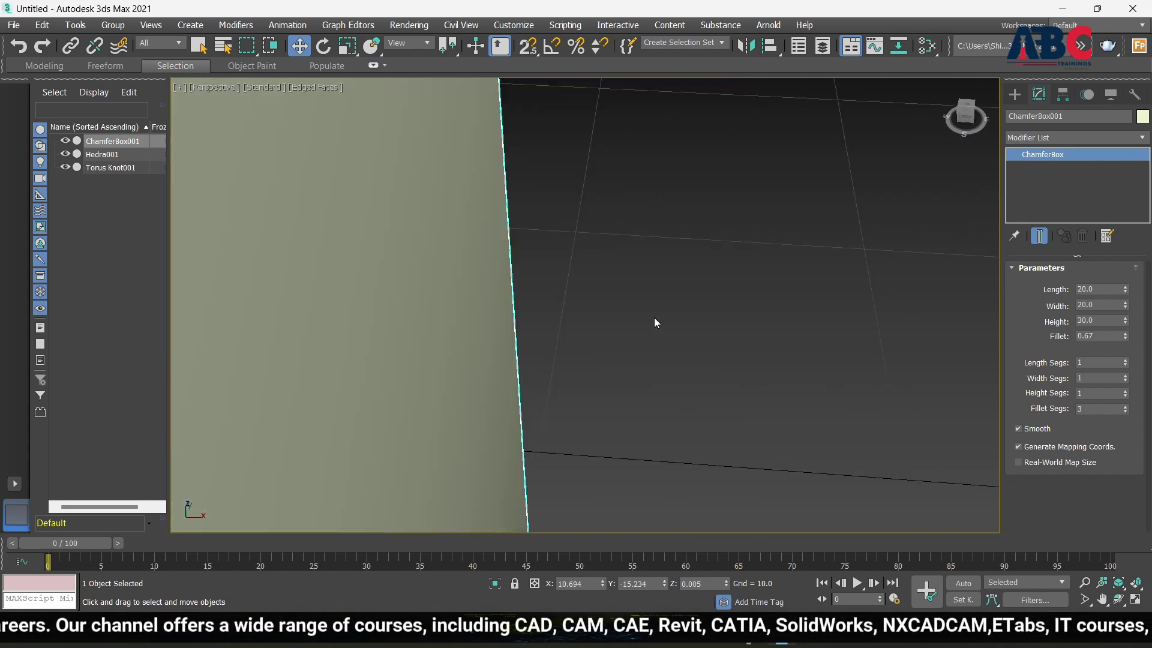
scroll(472, 290, down, 8)
scroll(411, 291, up, 7)
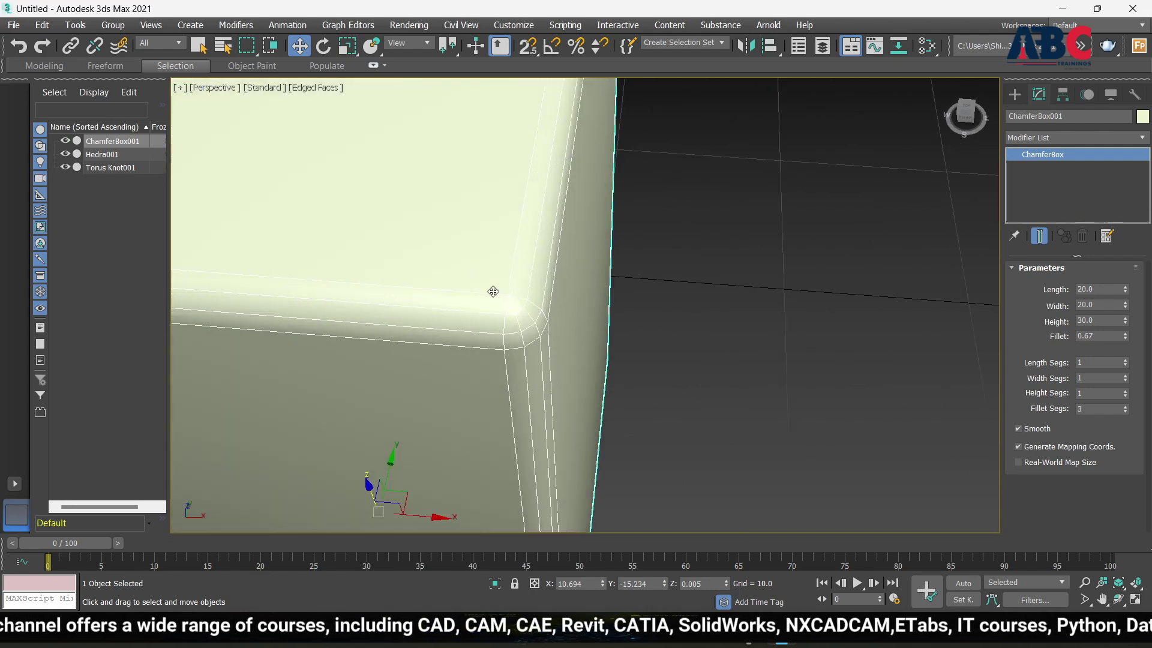
scroll(611, 286, down, 8)
alt+middle_drag(611, 286, 588, 247)
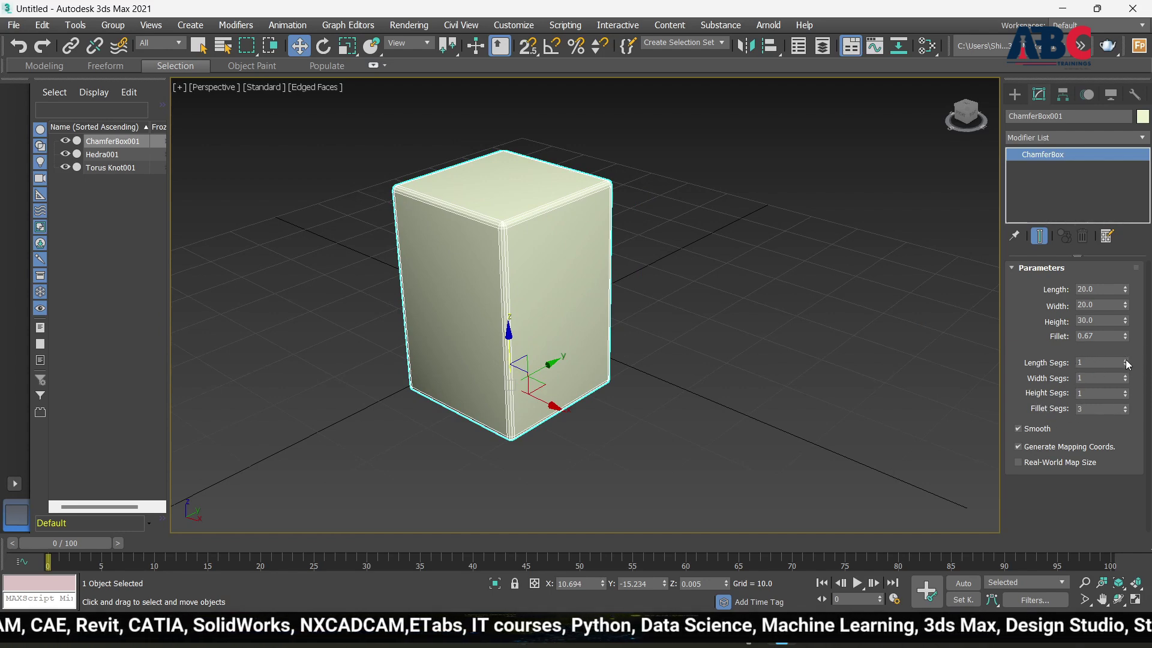
Set the chamfer box's length and width segments to 22 and its height segments to 23
mouse_move(1126, 363)
mouse_down()
mouse_move(1122, 353)
mouse_move(1127, 387)
mouse_move(1126, 376)
mouse_up()
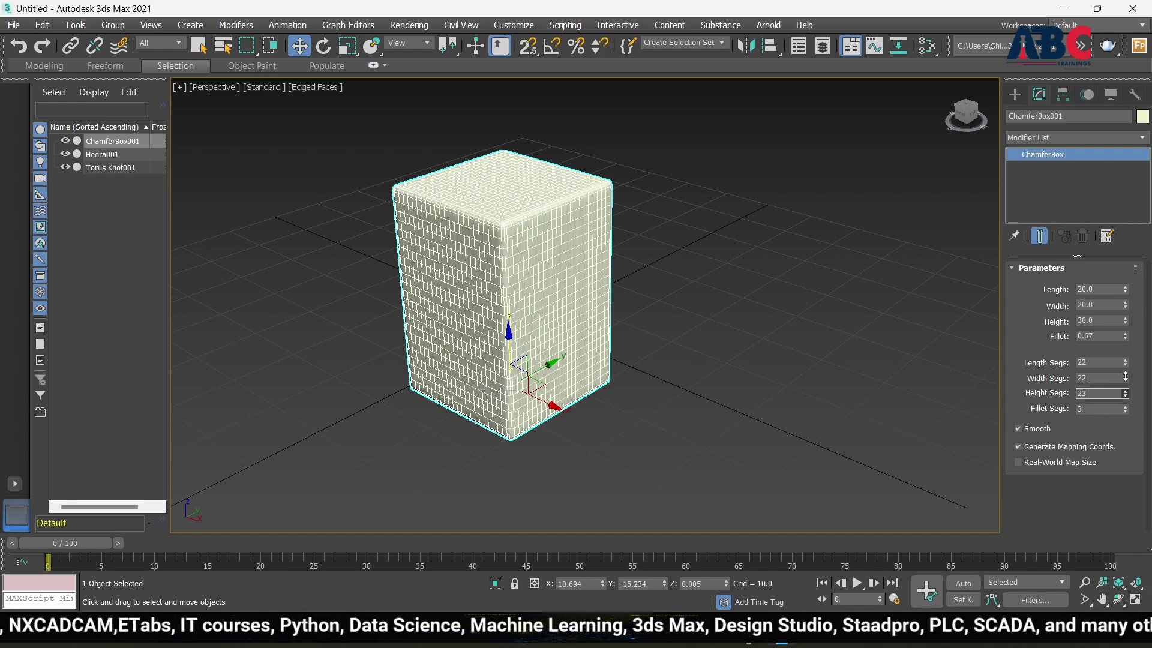
scroll(504, 170, up, 4)
scroll(509, 237, down, 2)
scroll(498, 326, up, 4)
scroll(516, 274, up, 2)
scroll(511, 301, down, 7)
alt+middle_drag(672, 320, 689, 362)
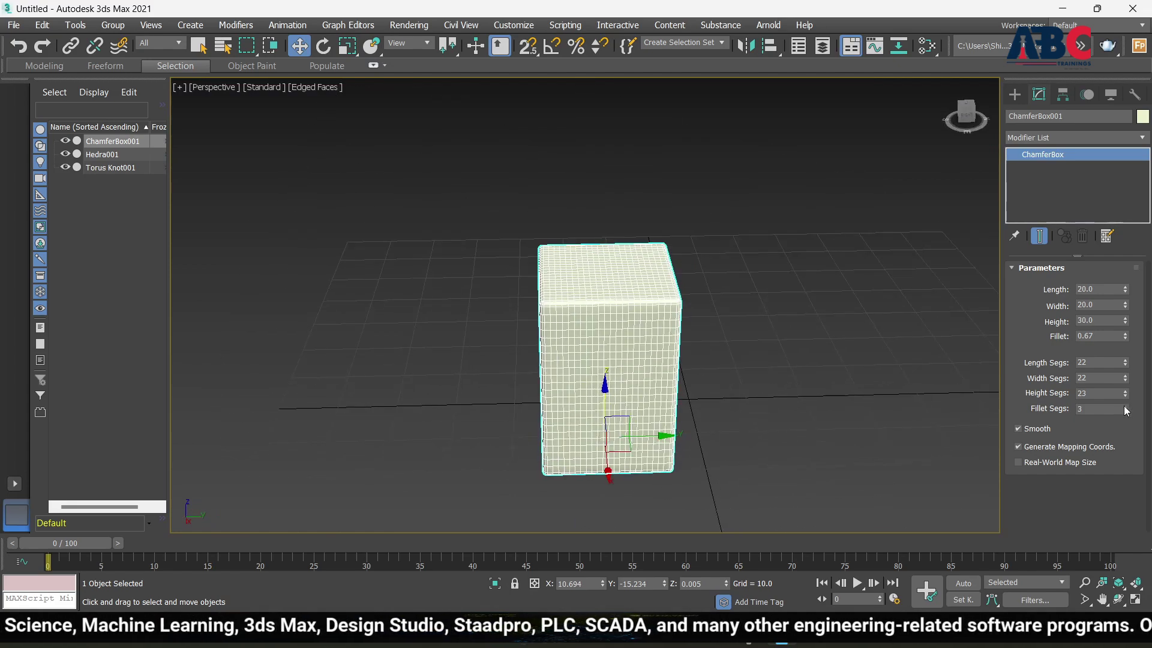
Set the chamfer box's fillet segments to 18 and check the subdivided edges
drag(1126, 410, 1129, 399)
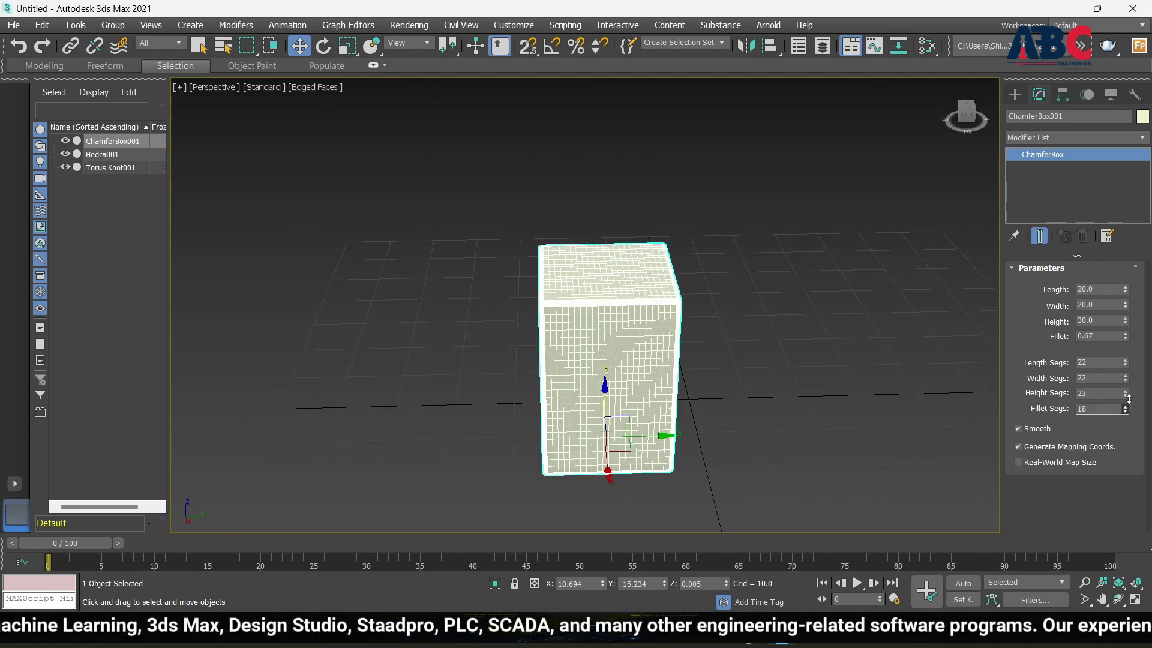
scroll(600, 318, up, 6)
scroll(538, 345, down, 2)
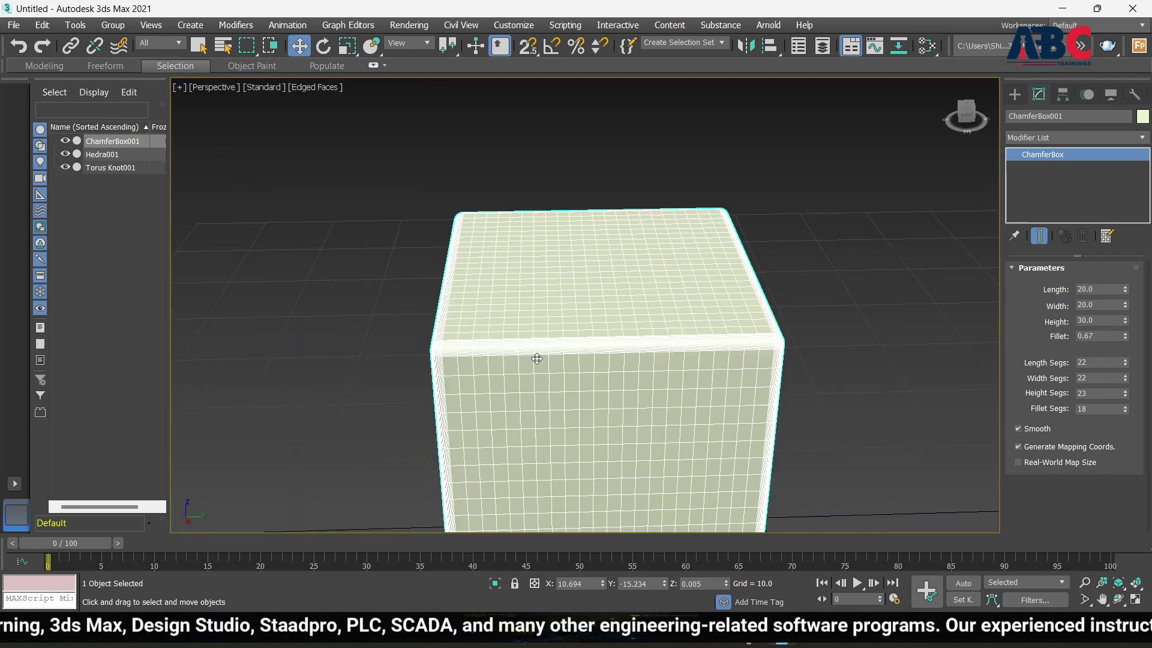
alt+middle_drag(542, 374, 625, 368)
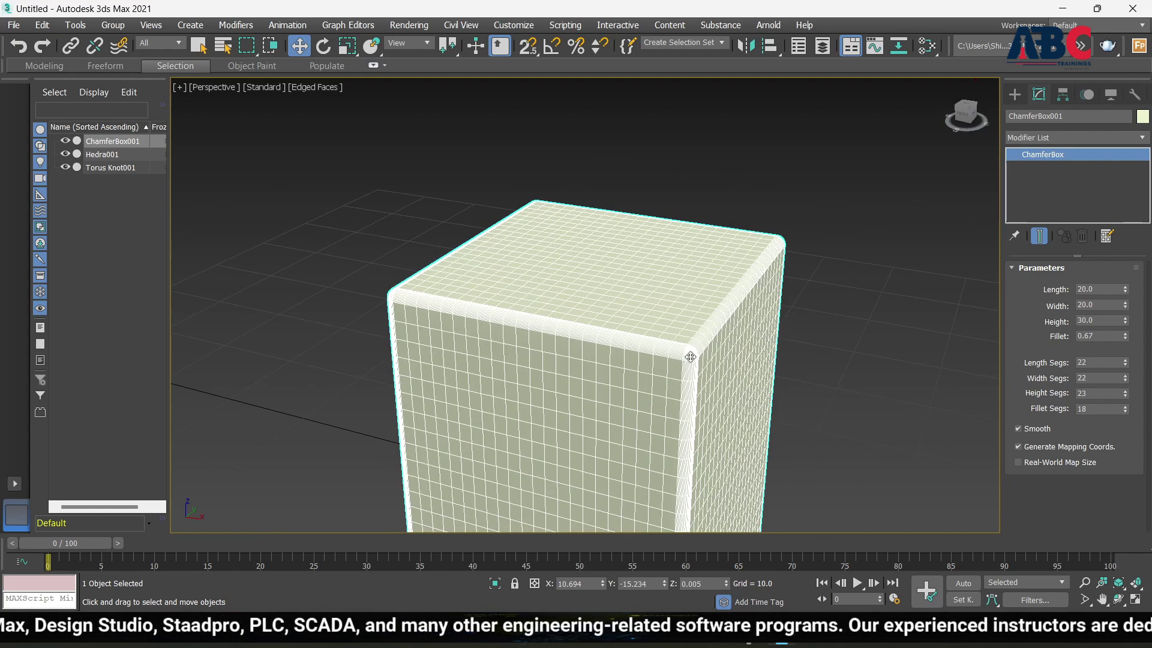
scroll(668, 338, up, 5)
scroll(667, 338, down, 2)
Increase the chamfer box's fillet to 1.335
click(1127, 339)
click(1125, 334)
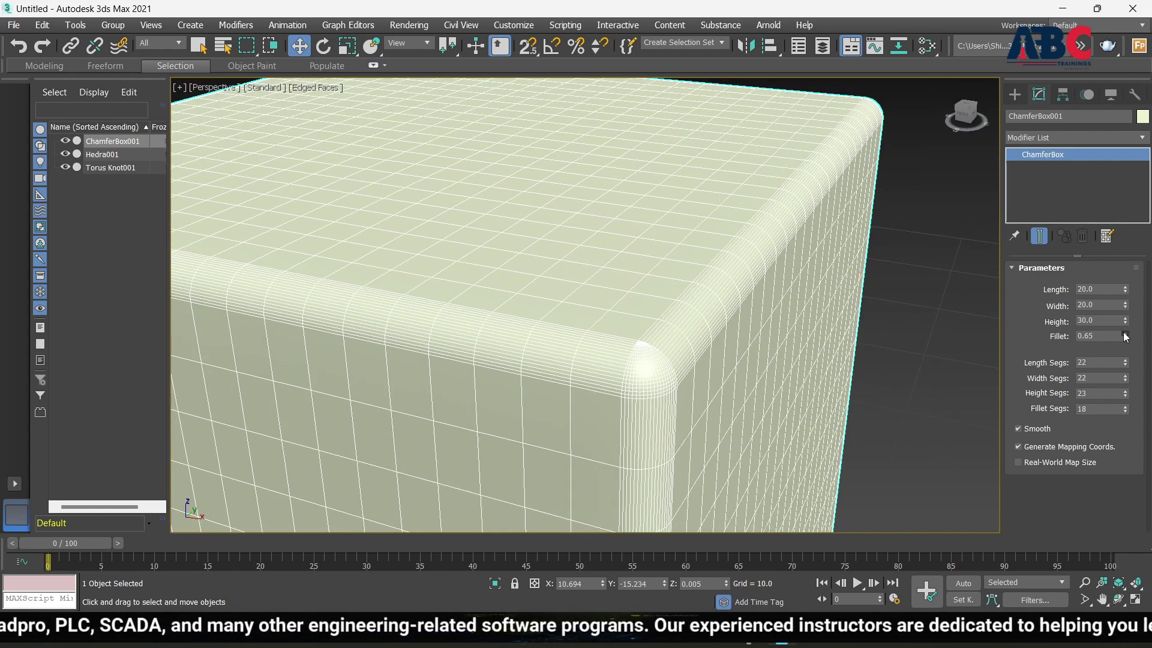
drag(1126, 334, 1127, 337)
scroll(672, 318, down, 3)
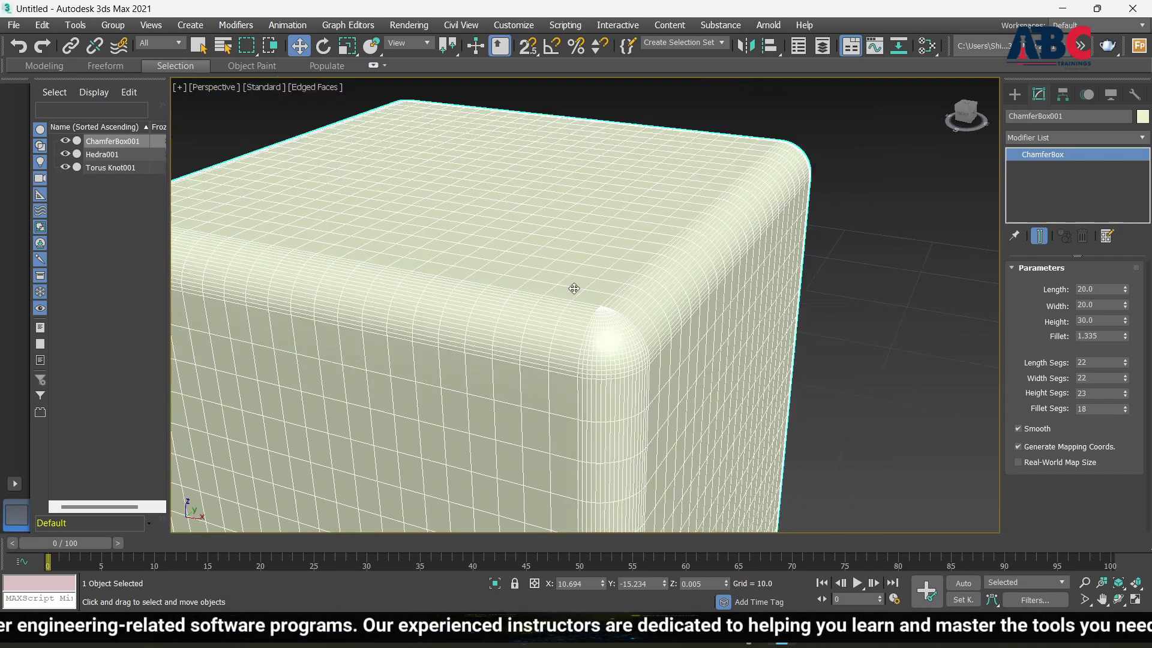
Examine the chamfer box's rounded edges and wireframe density from several distances and angles
scroll(788, 330, down, 5)
alt+middle_drag(788, 330, 747, 375)
scroll(691, 318, up, 5)
scroll(692, 322, down, 5)
scroll(732, 345, up, 7)
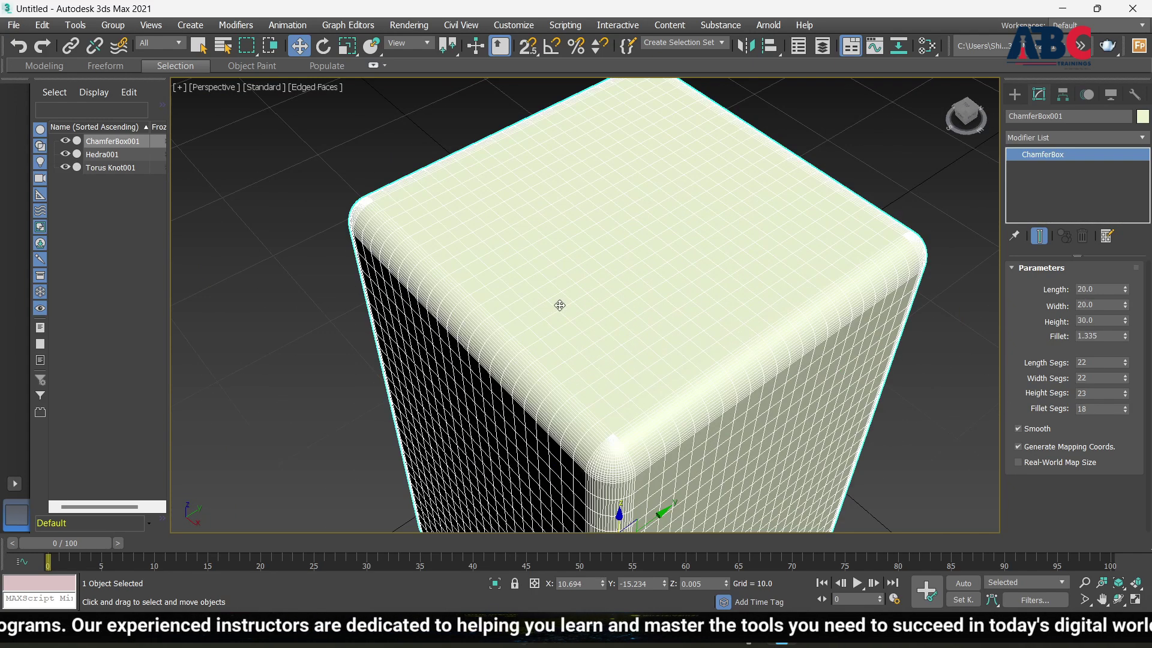
scroll(534, 287, down, 3)
scroll(594, 282, up, 6)
scroll(618, 304, down, 5)
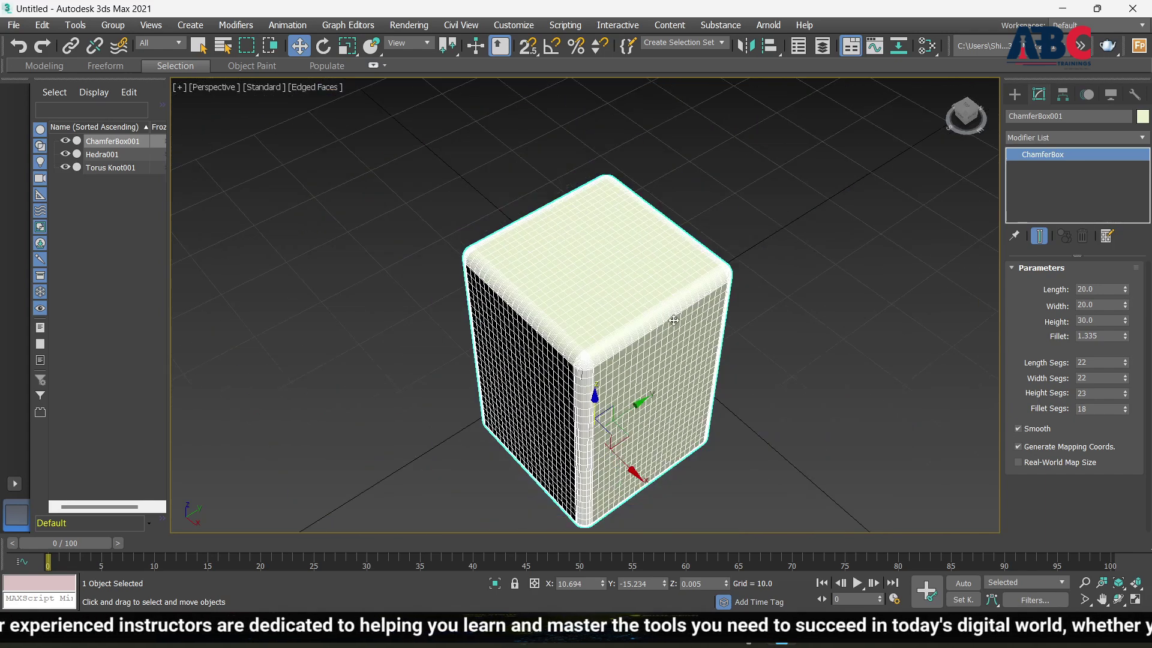
scroll(618, 328, up, 5)
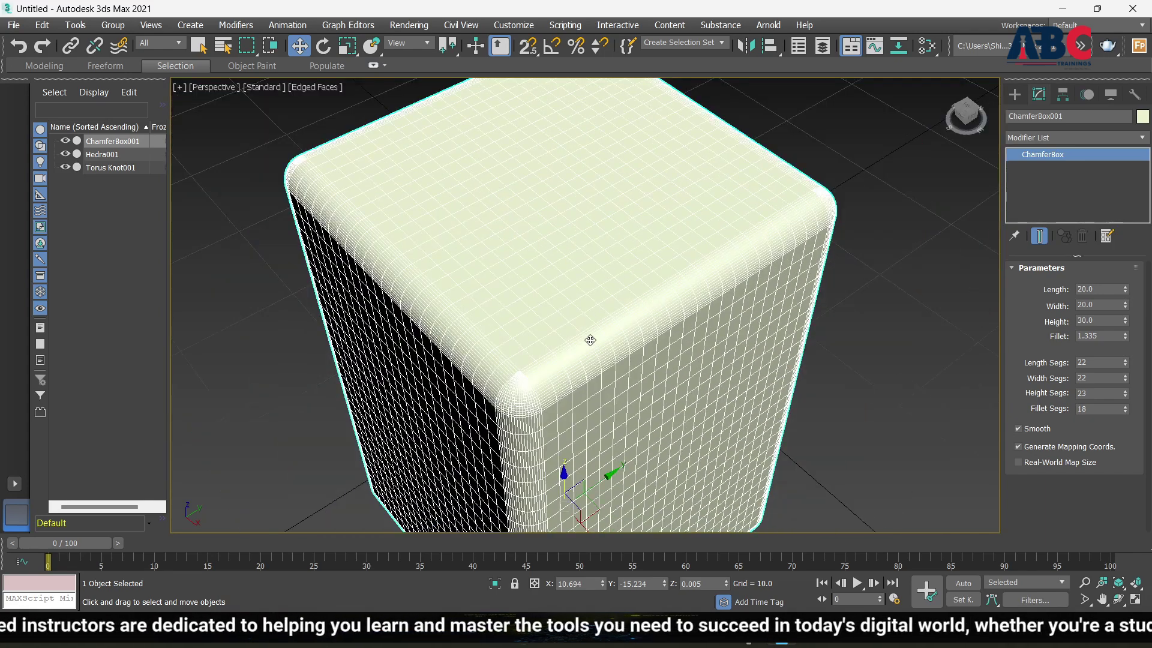
scroll(590, 340, down, 5)
scroll(602, 317, up, 1)
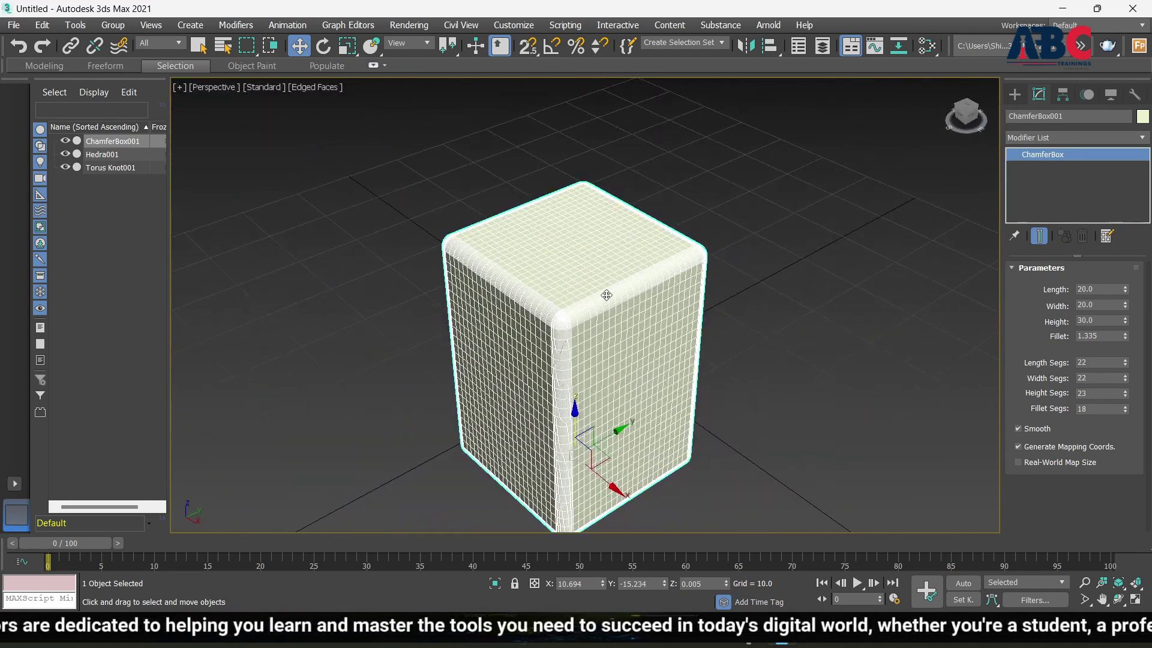
Turn off the edged-faces display, view the chamfer box with default shading, and deselect it
key(F4)
scroll(618, 297, up, 5)
scroll(574, 314, down, 3)
alt+middle_drag(587, 346, 513, 356)
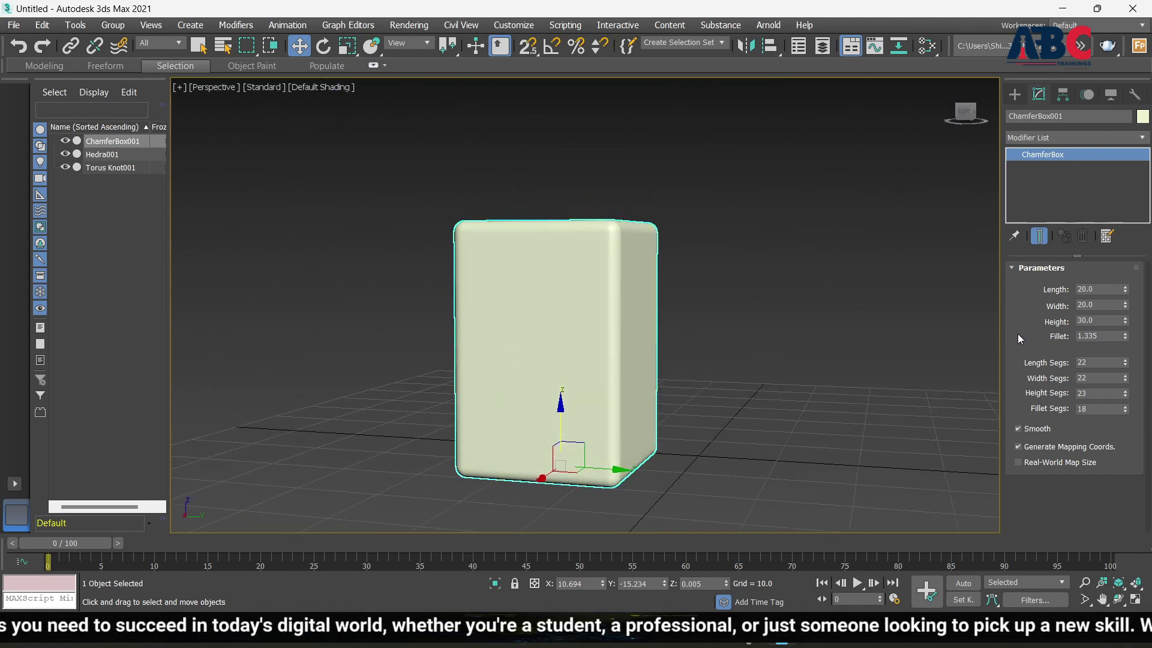
click(914, 327)
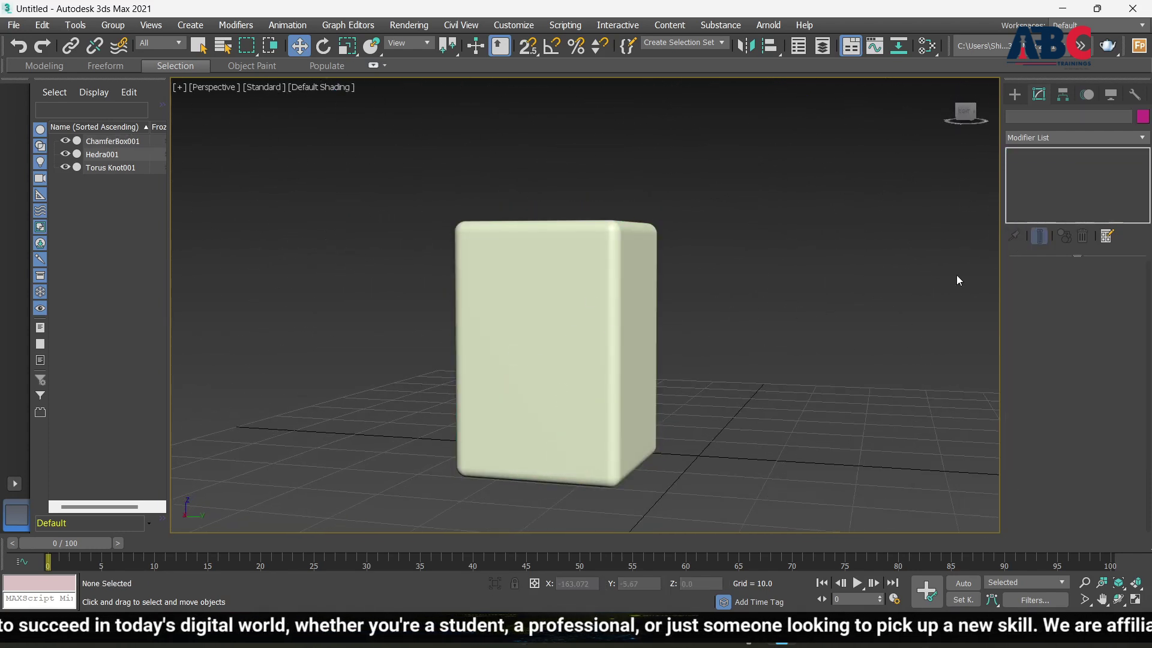
Create a chamfer cylinder beside the chamfer box, with a radius of about 22.4, a height of about 61 and a fillet of about 3.7
click(1016, 95)
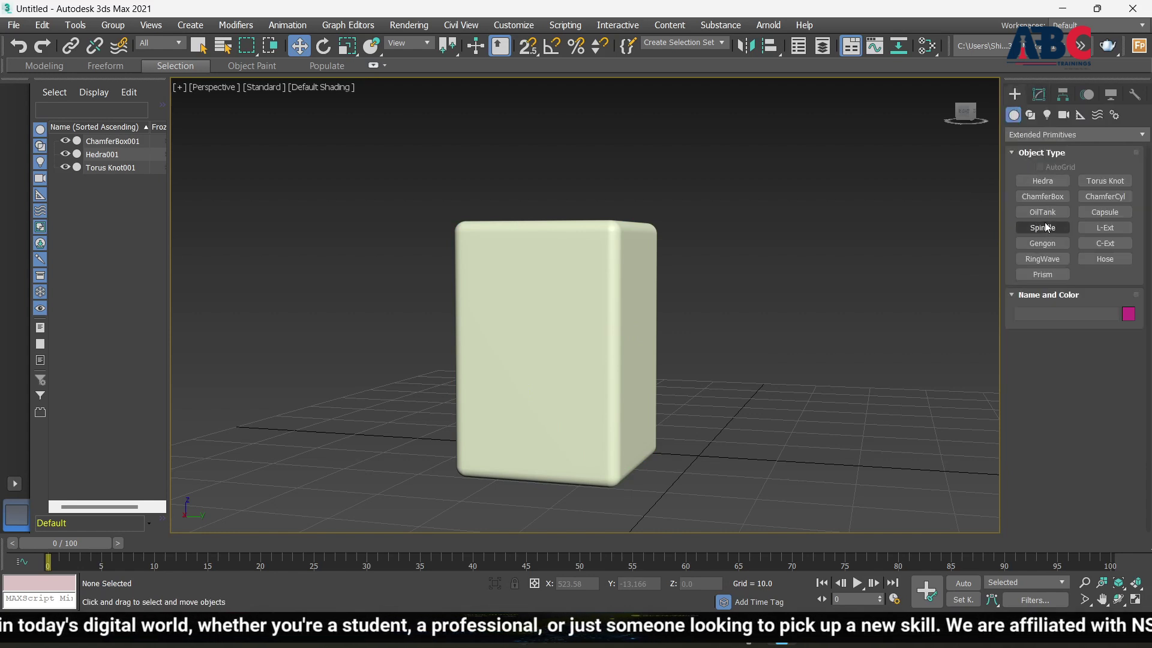
click(1119, 202)
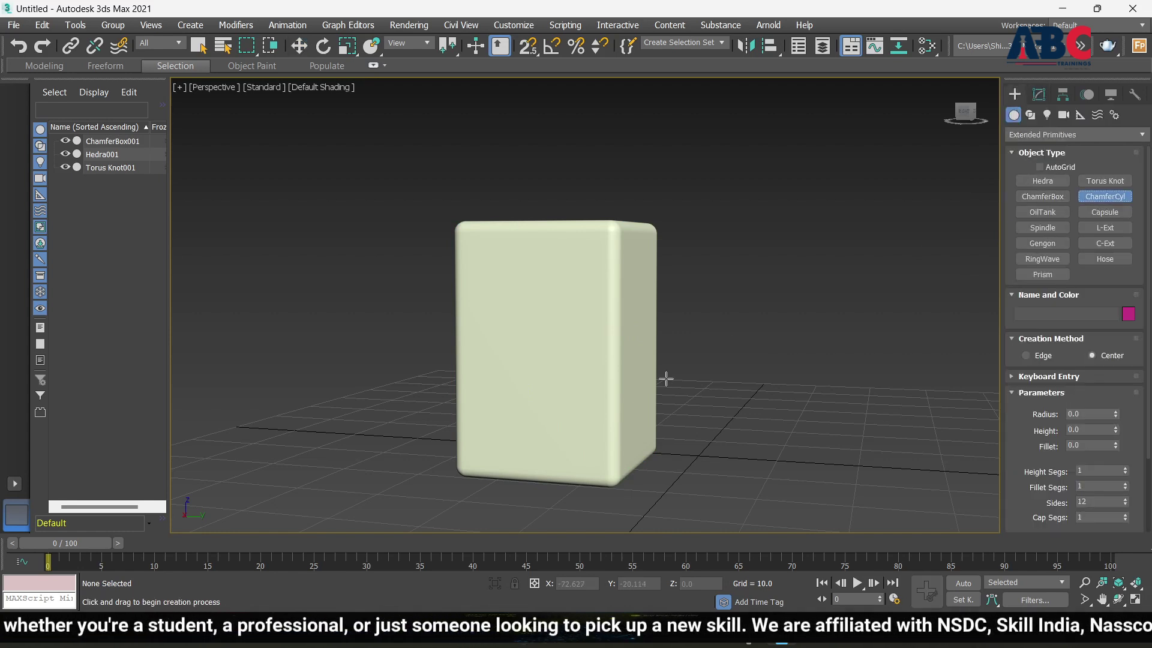
scroll(664, 378, down, 5)
alt+middle_drag(762, 400, 674, 424)
drag(542, 452, 585, 471)
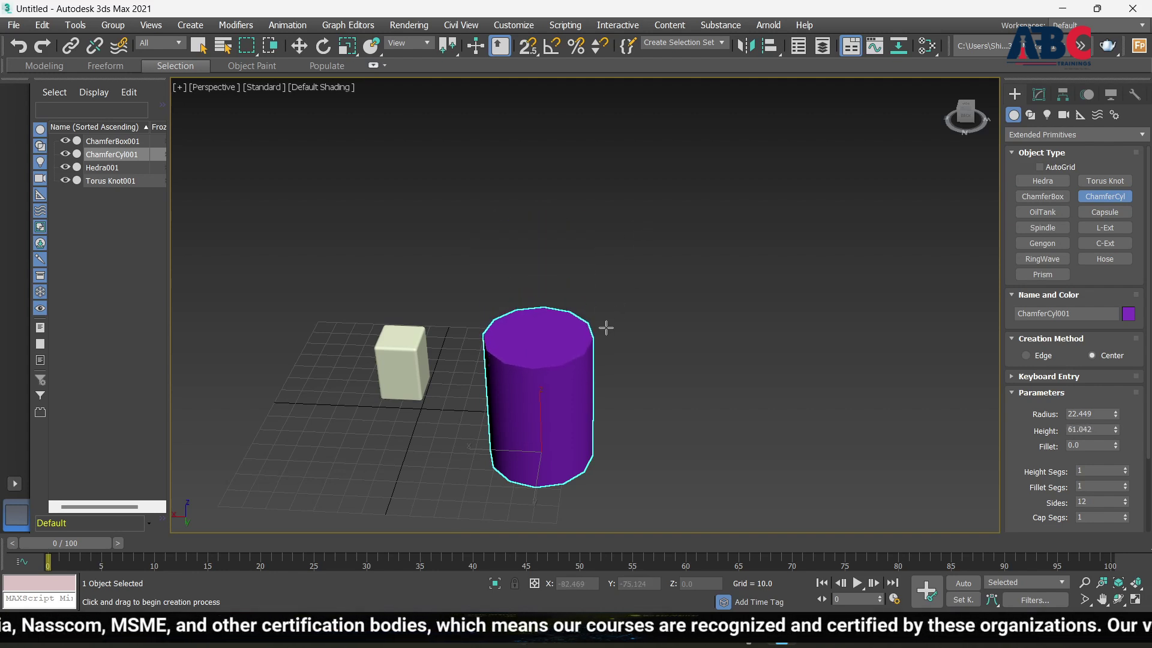
click(606, 327)
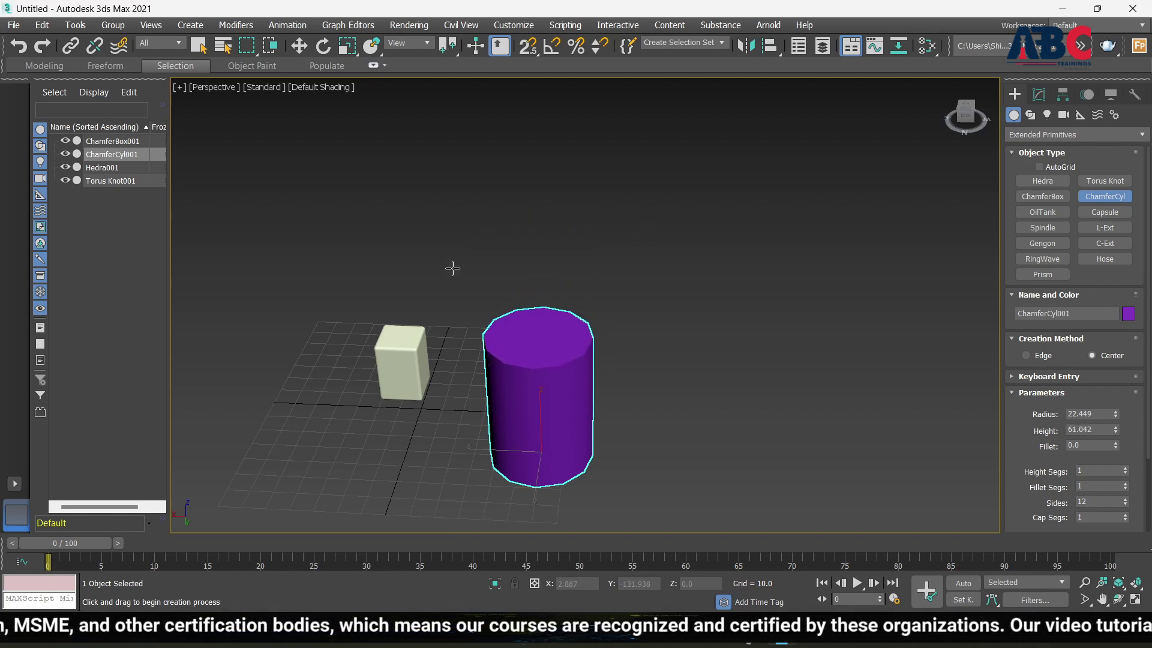
scroll(509, 402, up, 4)
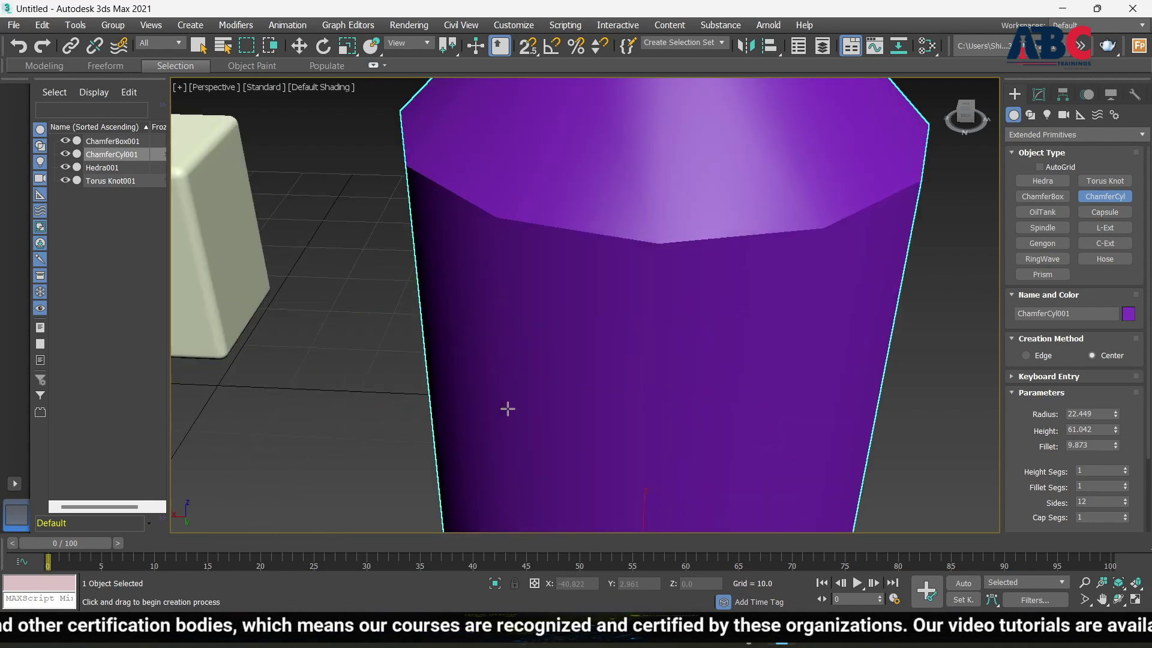
scroll(505, 393, down, 2)
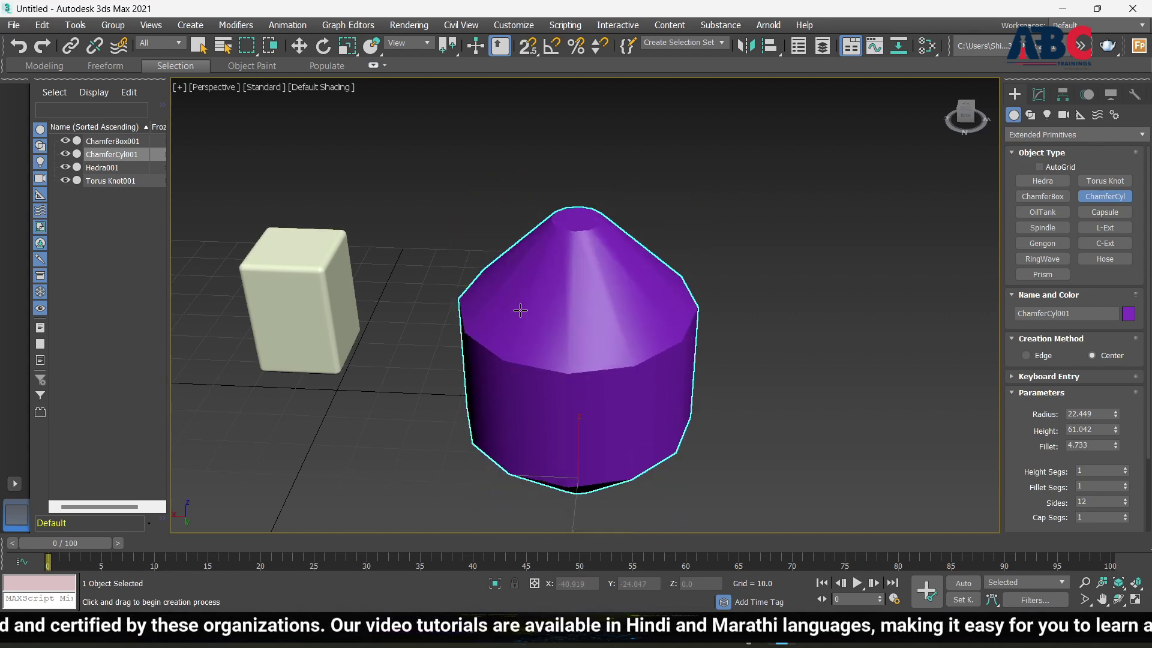
scroll(624, 384, down, 5)
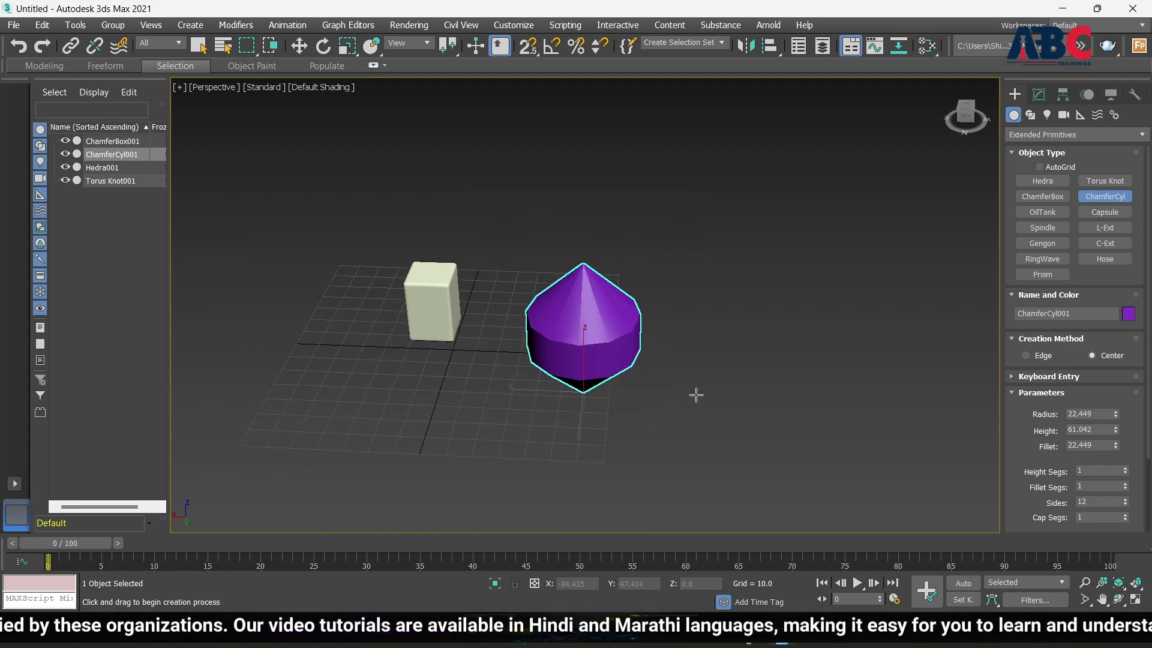
scroll(618, 390, up, 5)
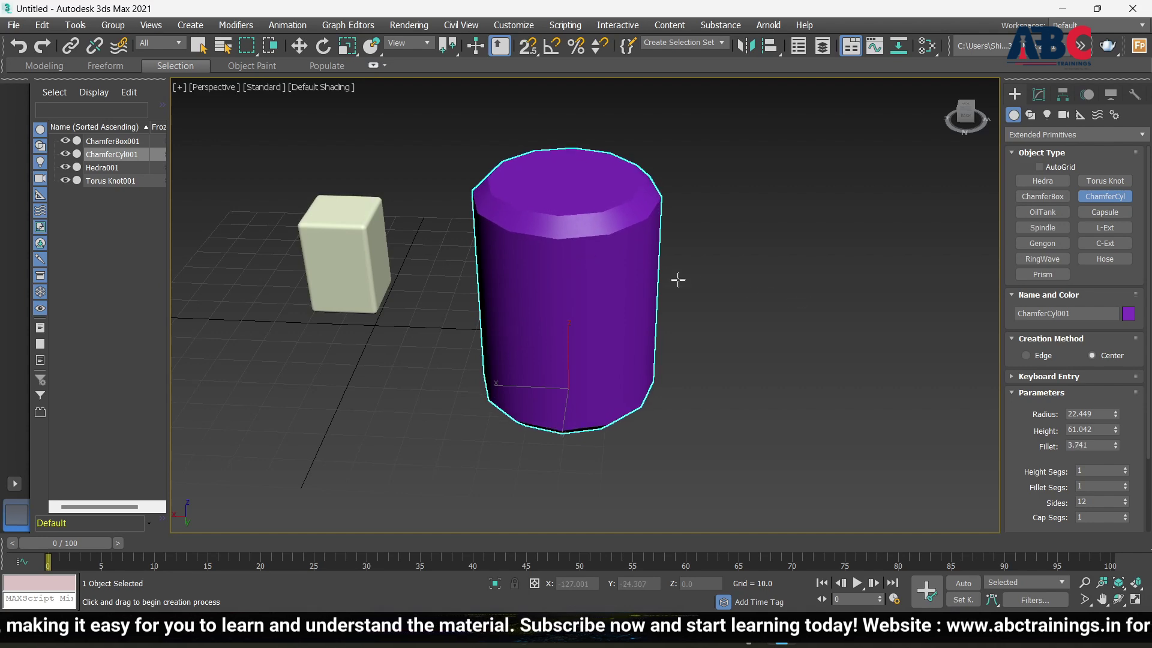
Set the chamfer cylinder's radius to 15 and its height to 50
scroll(623, 198, up, 4)
scroll(567, 302, down, 4)
alt+middle_drag(626, 315, 574, 325)
scroll(582, 318, down, 3)
scroll(515, 204, up, 5)
scroll(510, 210, down, 5)
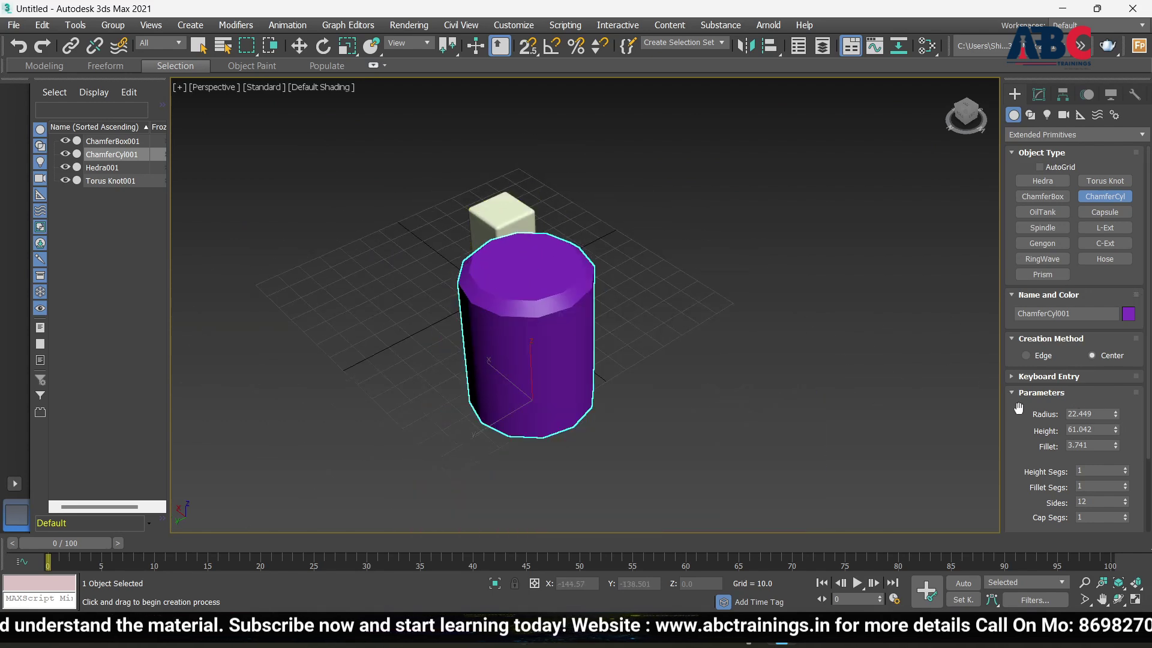
double_click(1108, 414)
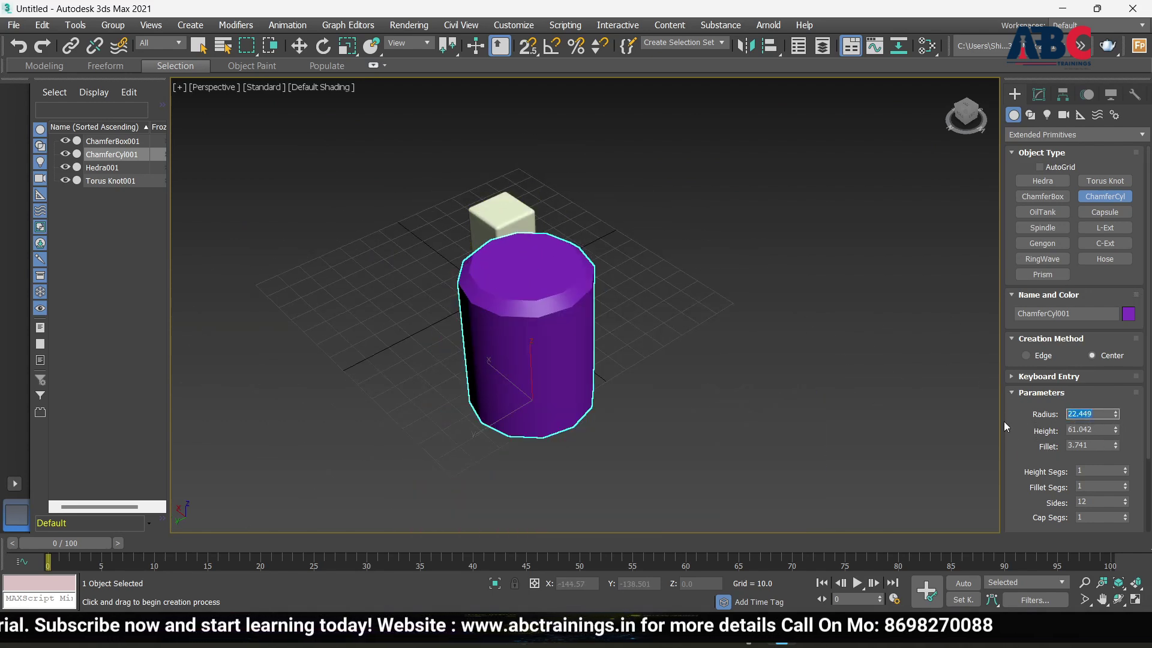
text(15)
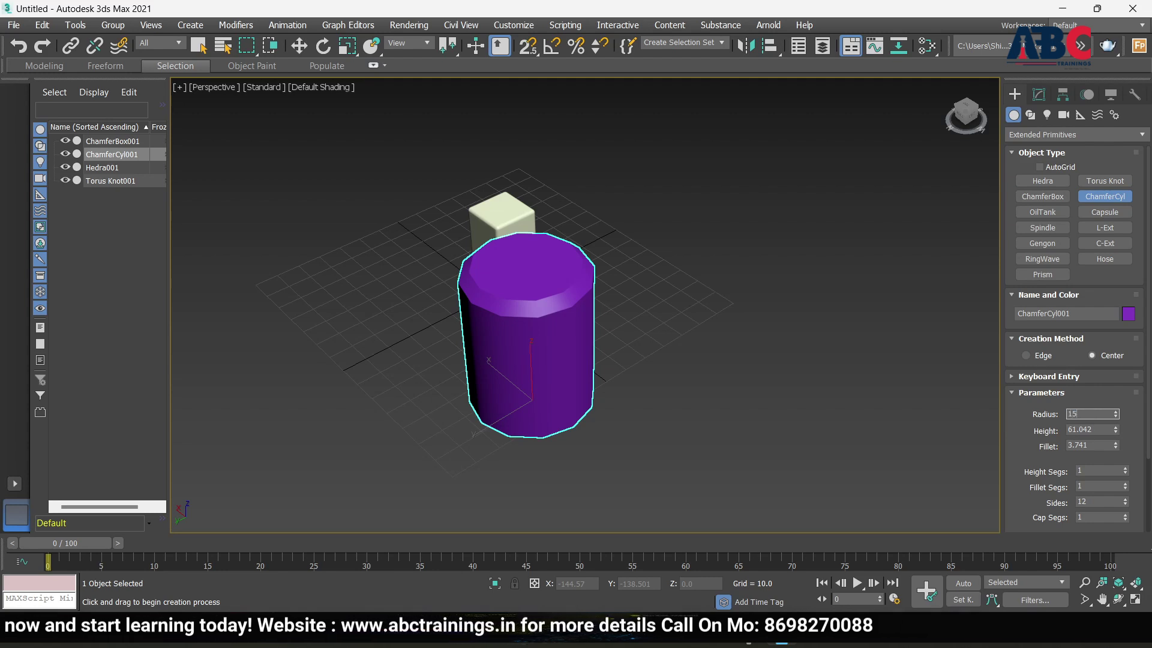
key(Return)
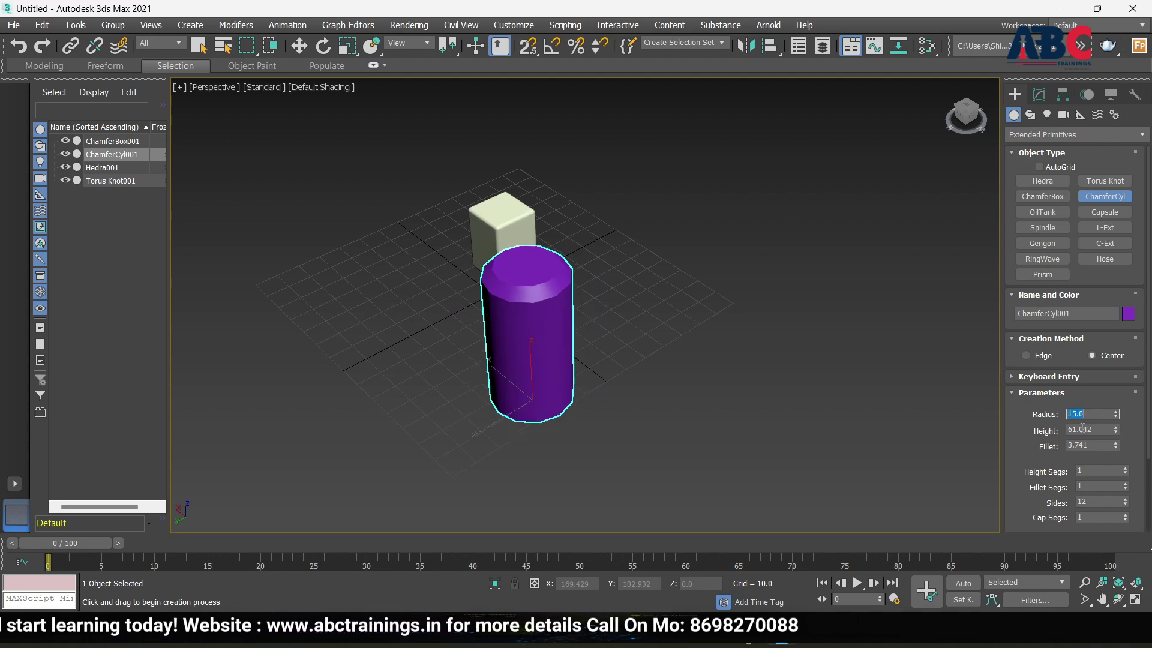
double_click(1103, 430)
text(50)
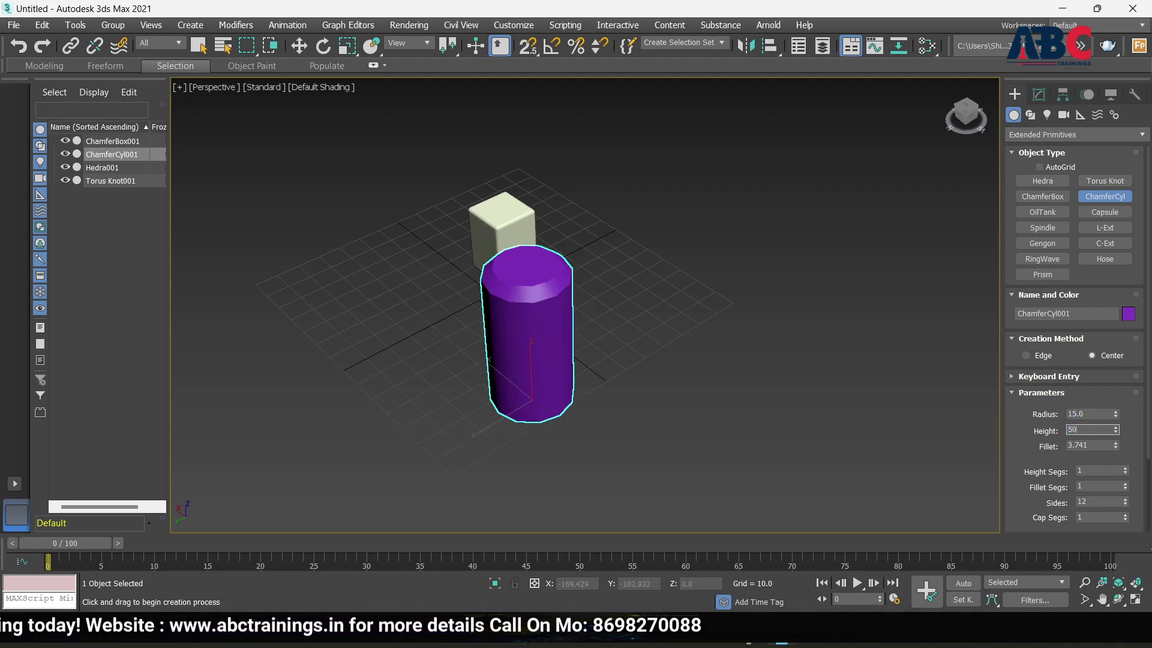
key(Return)
Reduce the chamfer cylinder's fillet to 1.272 and set its height segments to 113
scroll(596, 337, up, 8)
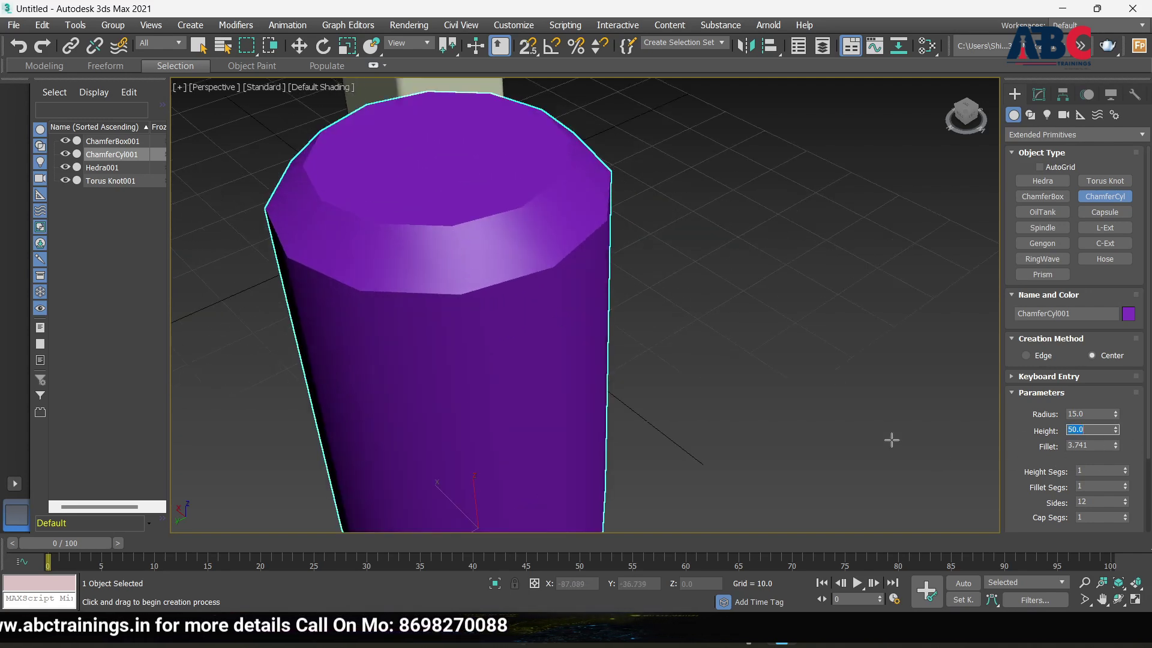
drag(1115, 444, 1112, 483)
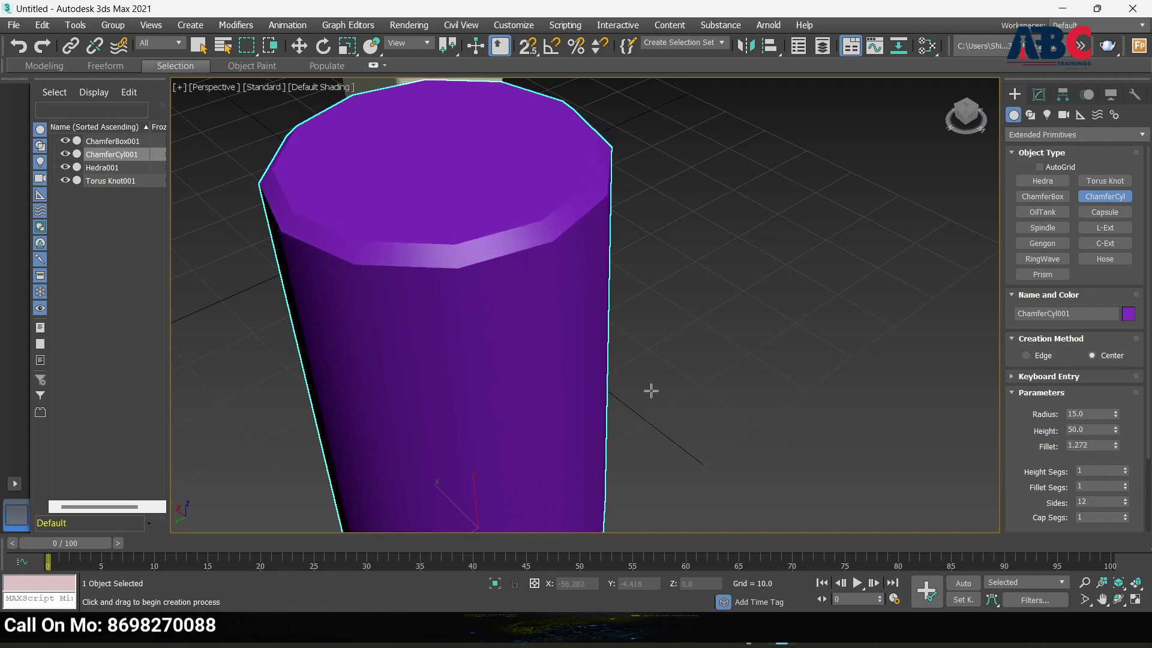
scroll(624, 406, down, 3)
scroll(574, 329, up, 4)
scroll(659, 426, down, 4)
alt+middle_drag(659, 426, 656, 324)
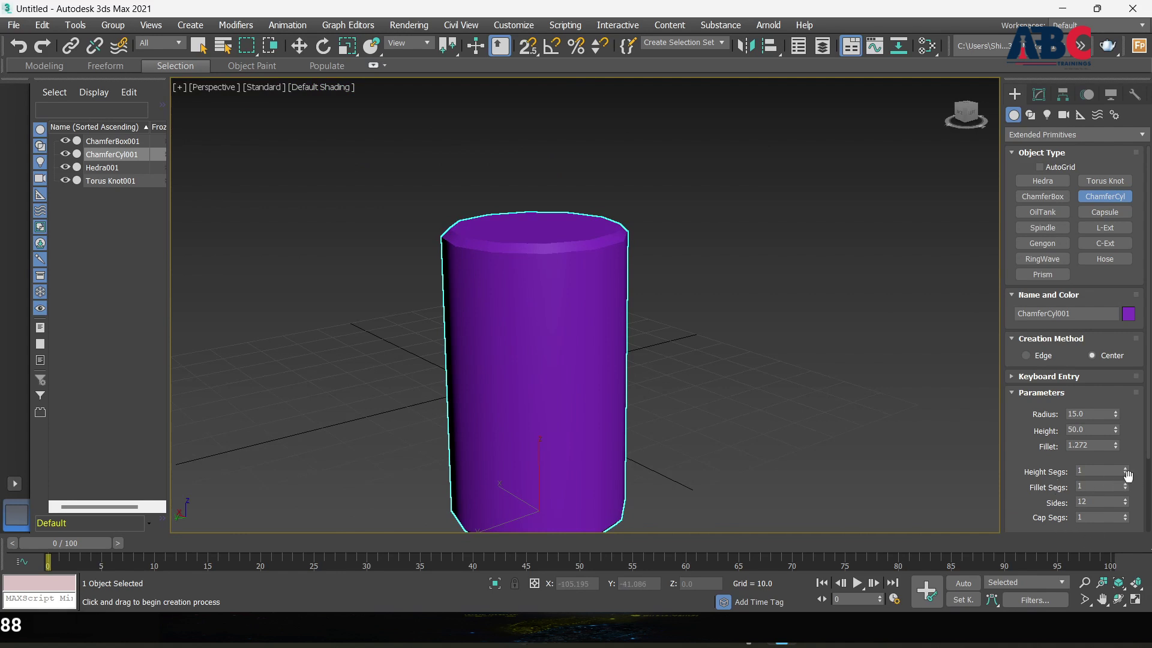
drag(1126, 474, 1125, 403)
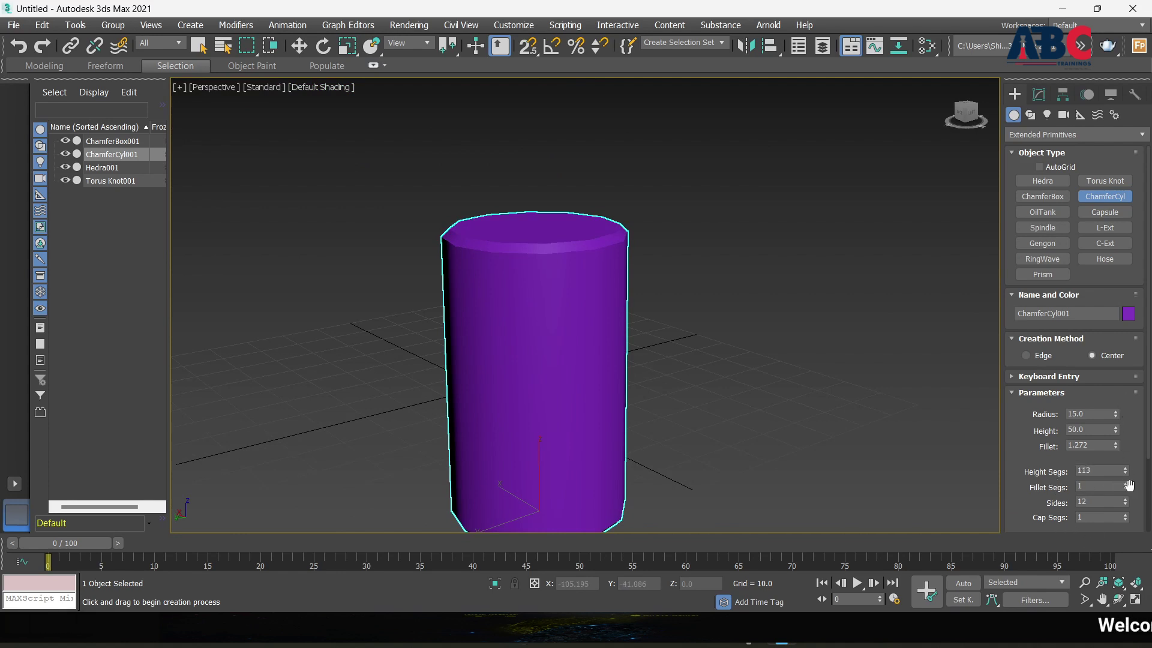
Raise the chamfer cylinder's fillet segments to 109 to round off its edges
drag(1125, 486, 1120, 455)
scroll(537, 244, up, 5)
scroll(540, 269, down, 5)
alt+middle_drag(614, 340, 570, 368)
drag(1127, 490, 1124, 451)
Set the chamfer cylinder's sides to 61 and its cap segments to 55
drag(1129, 504, 1111, 468)
drag(1049, 519, 1030, 481)
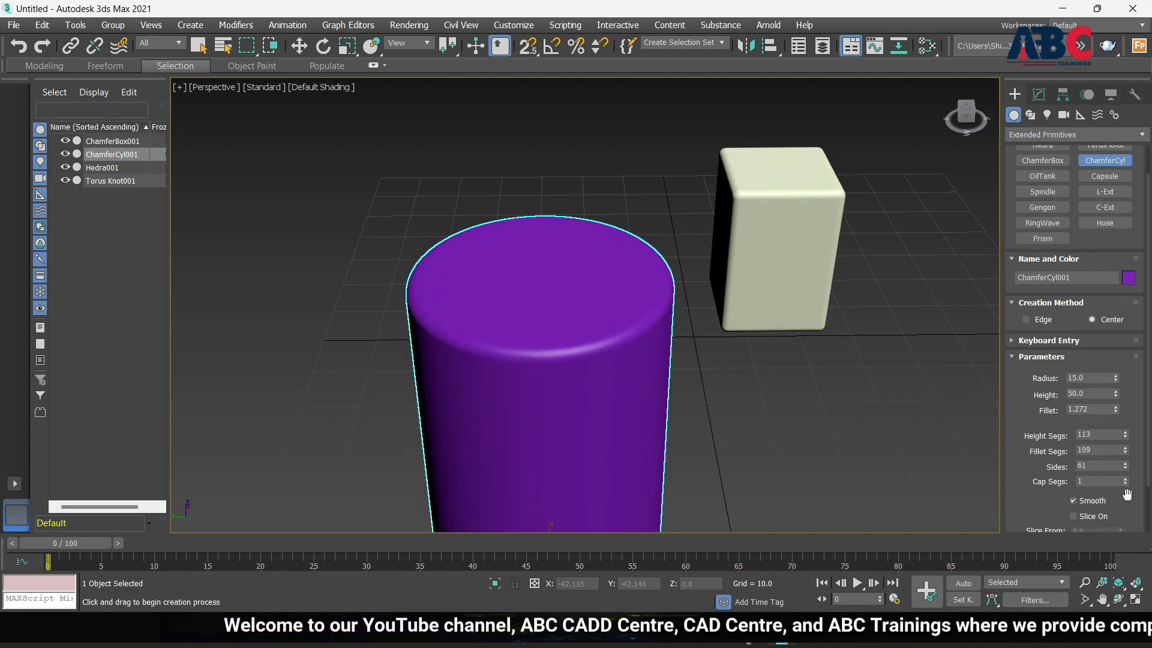
drag(1127, 484, 1126, 451)
drag(1042, 471, 1041, 413)
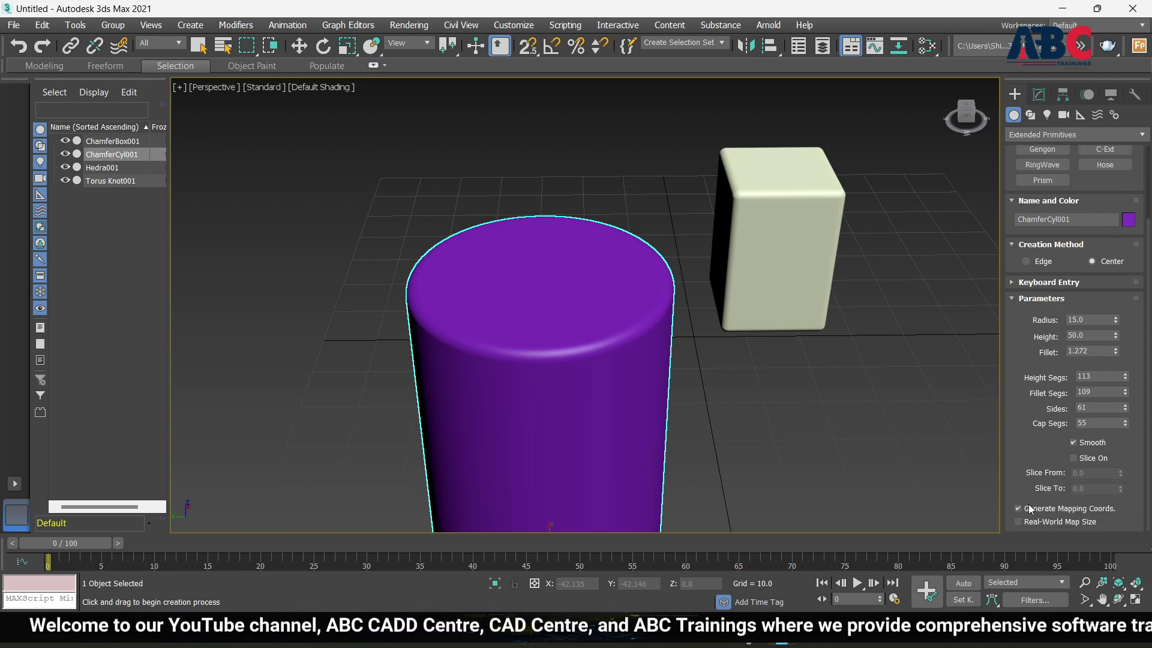
drag(1046, 206, 1049, 301)
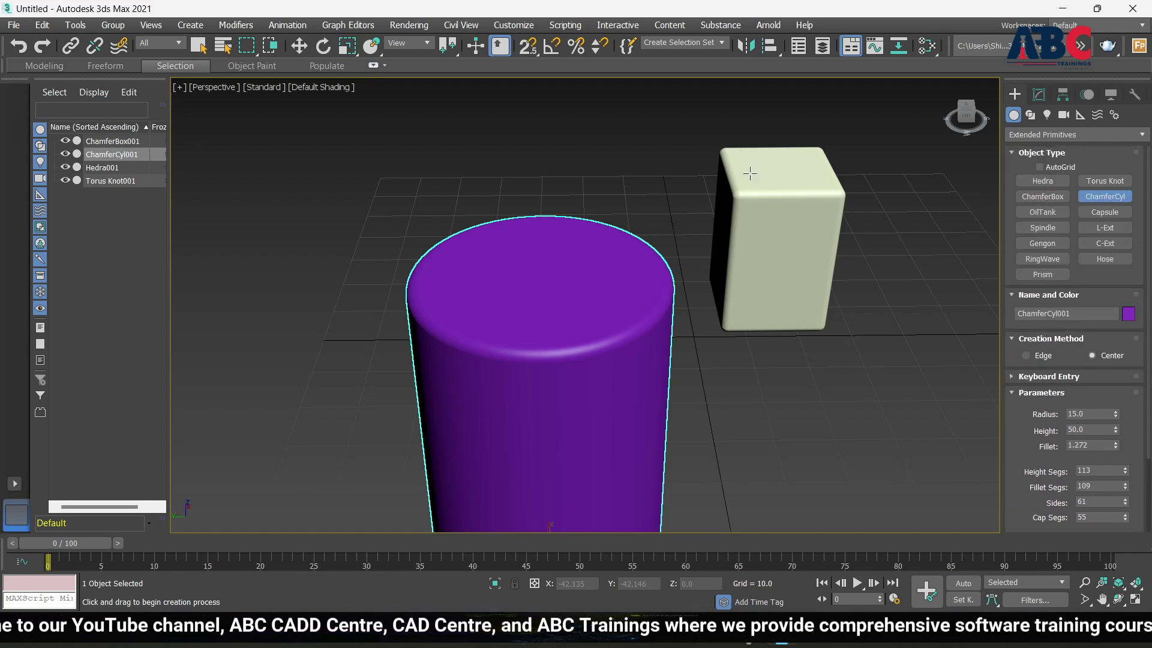
Create an oil tank in front of the chamfer box and adjust it to radius 16.718, height 71.508 and cap height 16.55
click(1043, 212)
scroll(545, 423, down, 5)
alt+middle_drag(399, 436, 522, 401)
scroll(570, 330, down, 5)
scroll(491, 406, up, 6)
drag(478, 410, 519, 451)
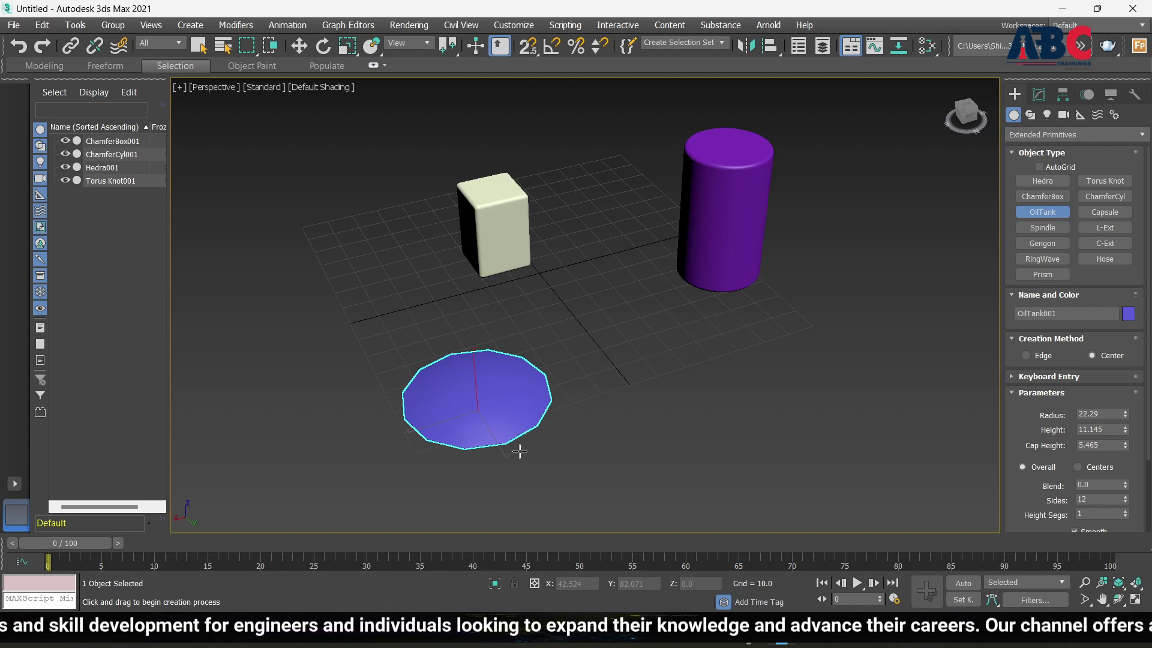
drag(520, 451, 519, 451)
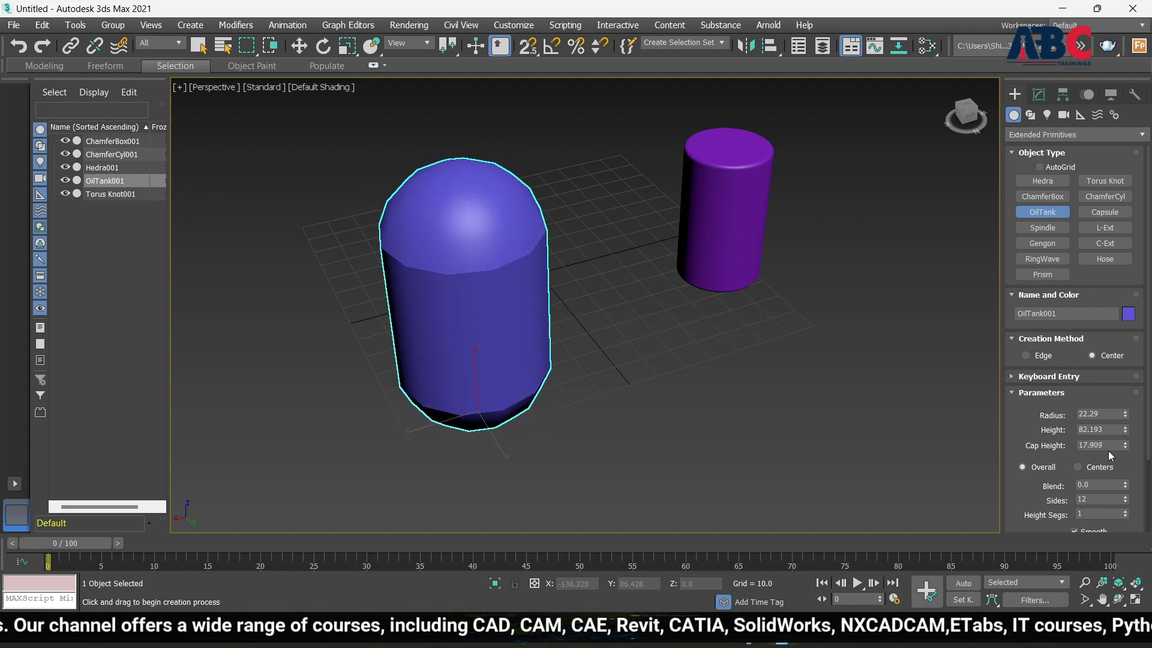
drag(1126, 416, 1118, 327)
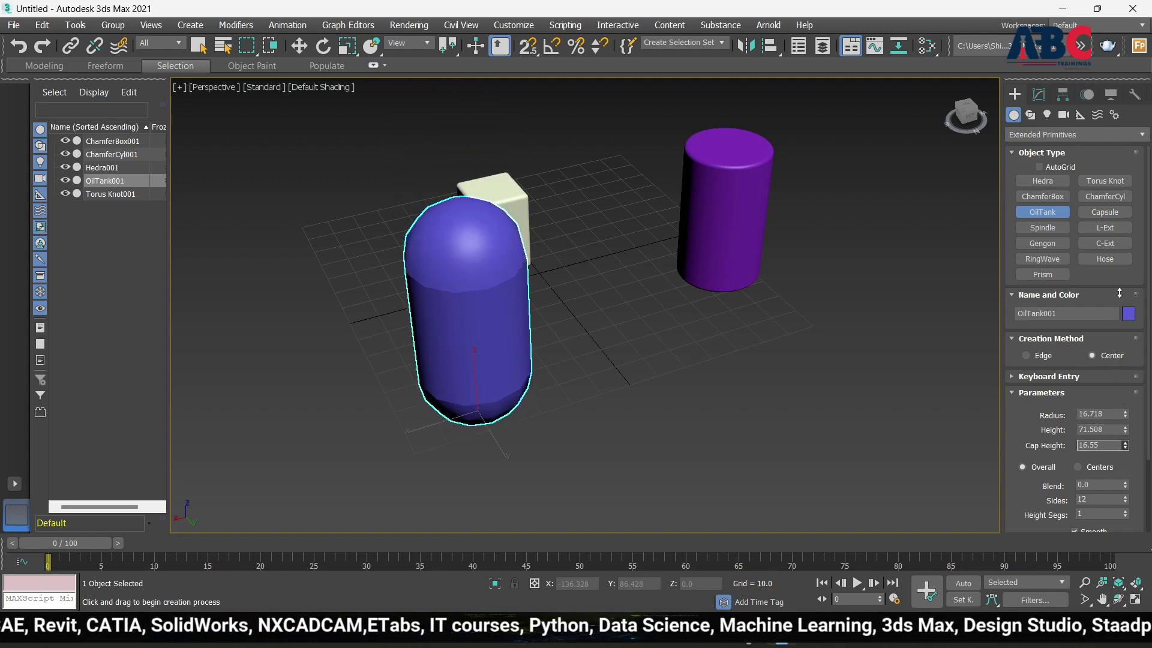
Compare the Centers and Overall height options on the oil tank, ending on Overall
scroll(1096, 493, down, 3)
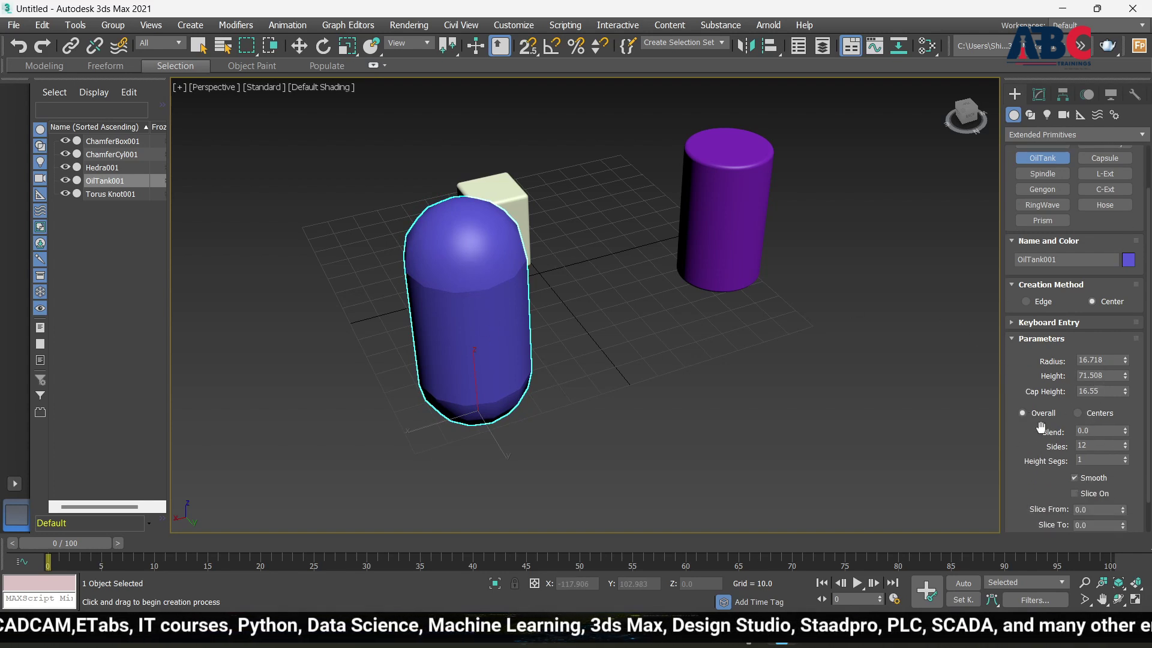
click(1078, 414)
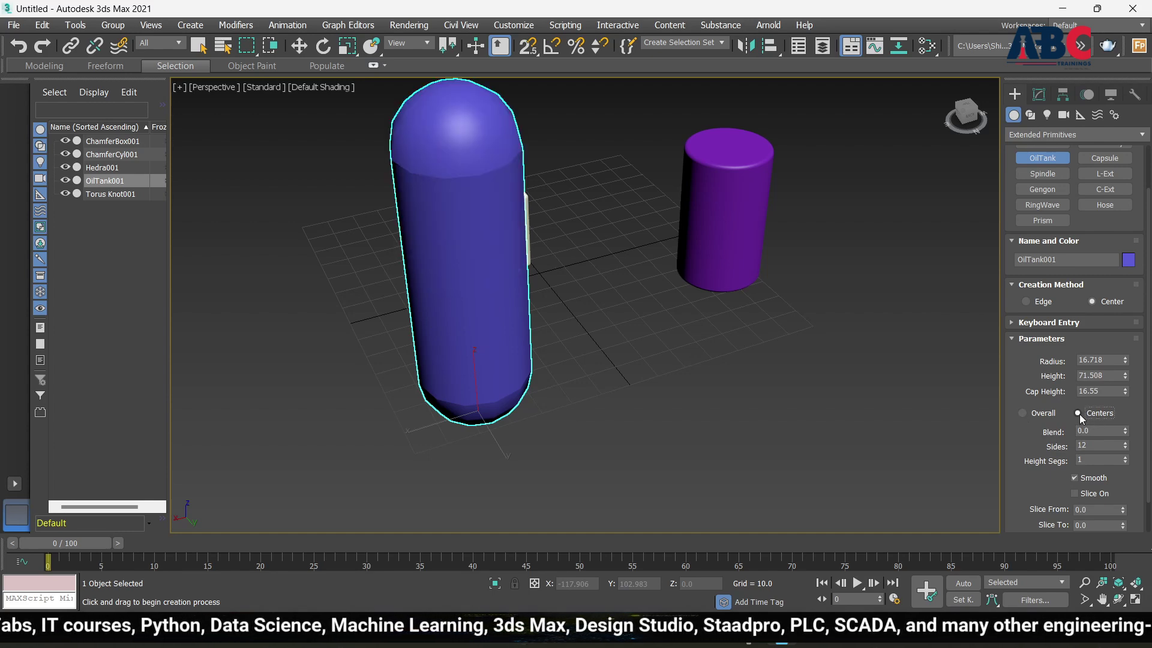
click(1022, 414)
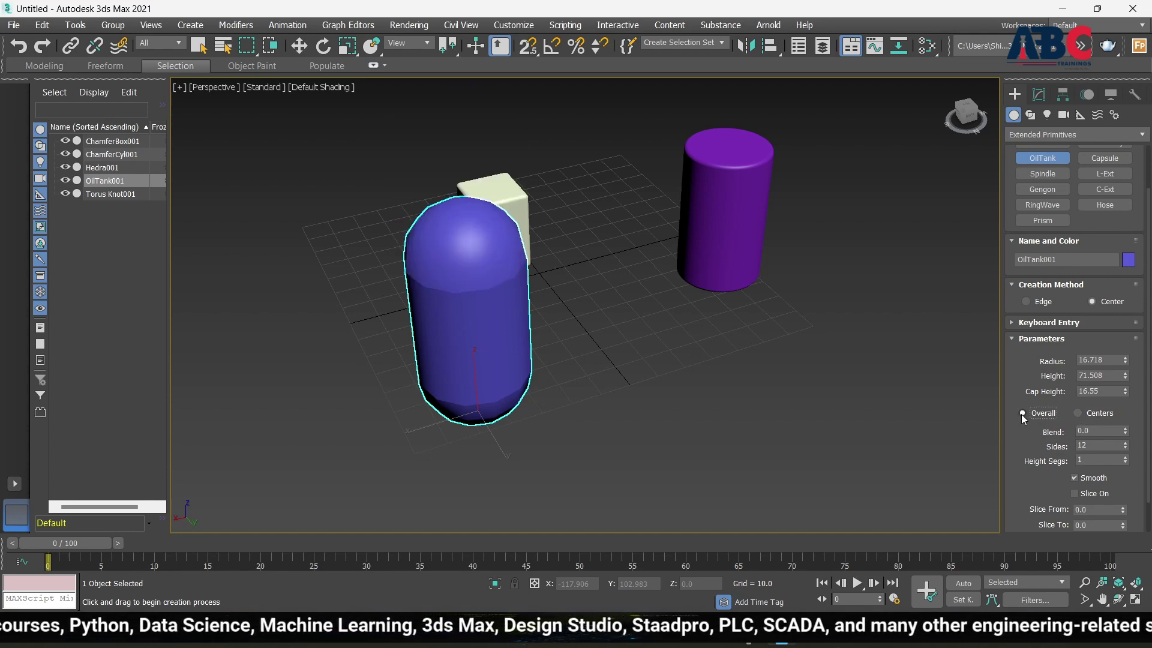
click(1078, 412)
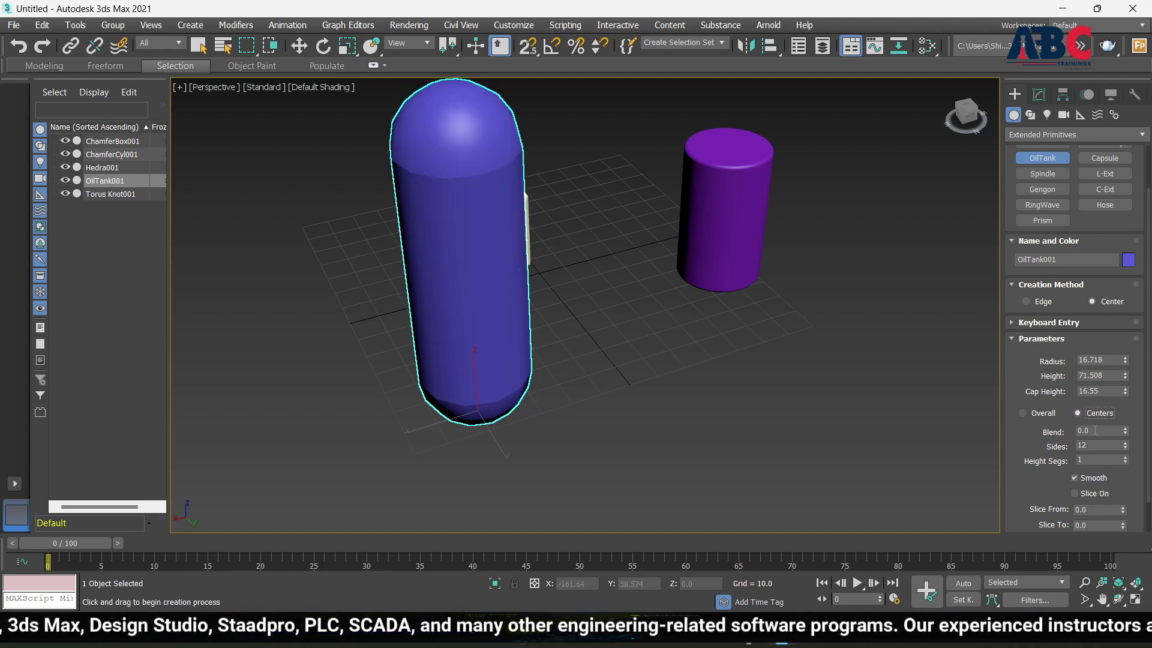
click(1021, 413)
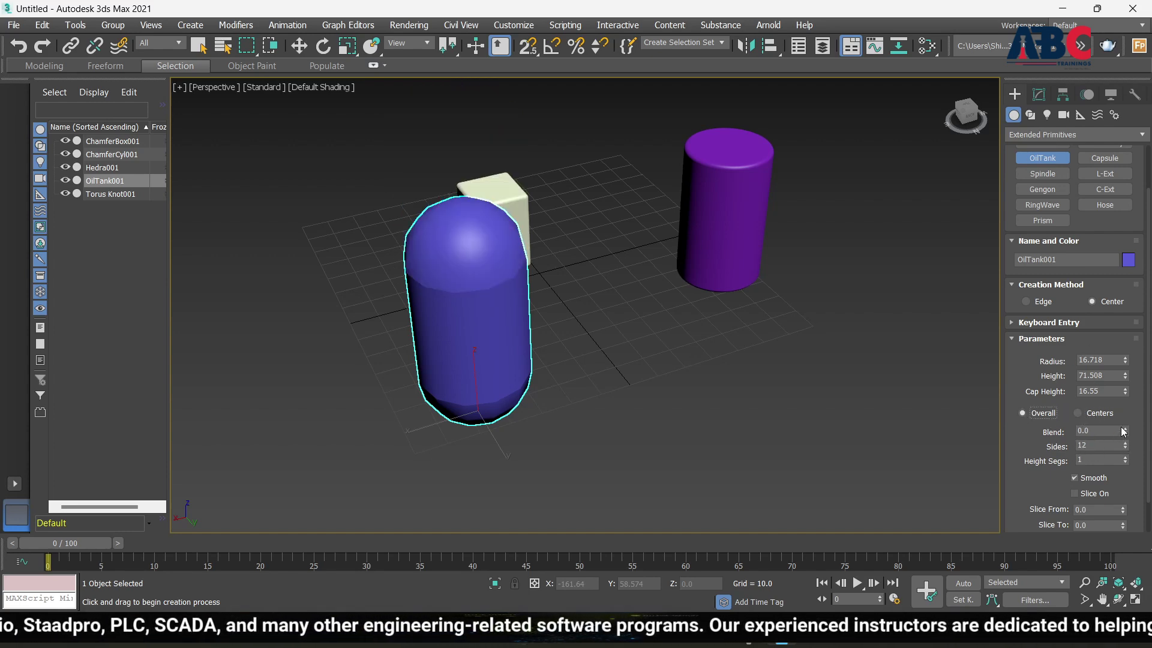
Set the oil tank's blend to 0.52, its sides to 48 and its height segments to 56
drag(1127, 431, 1126, 395)
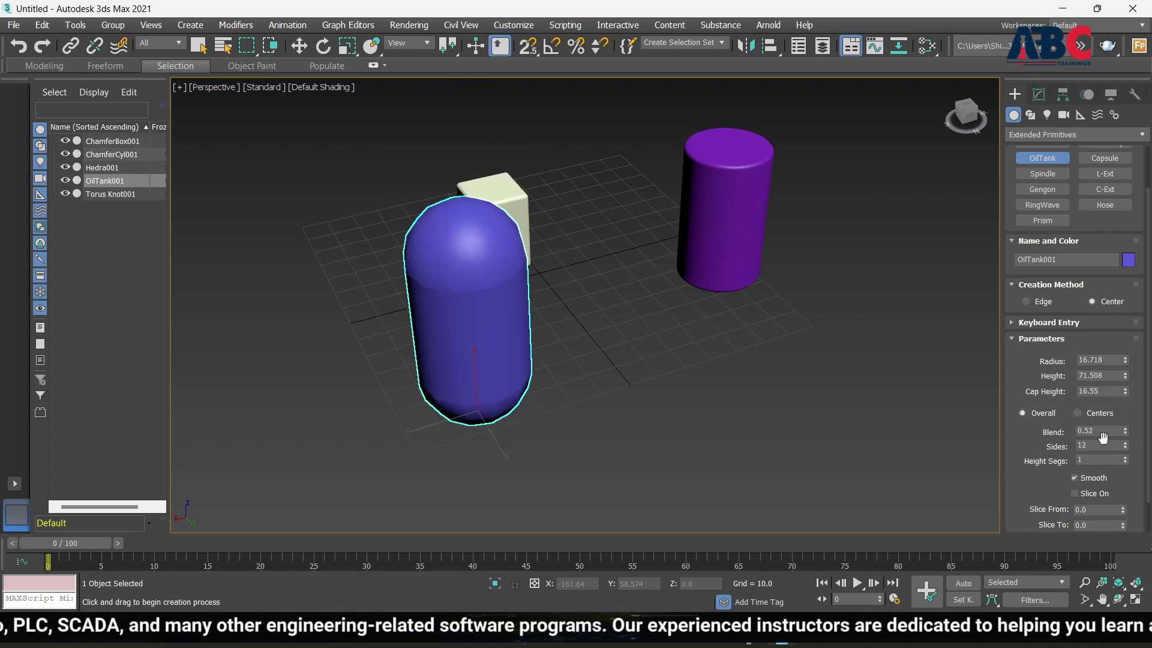
mouse_move(1126, 448)
mouse_down()
mouse_move(1126, 459)
mouse_move(1125, 360)
mouse_move(1126, 422)
mouse_up()
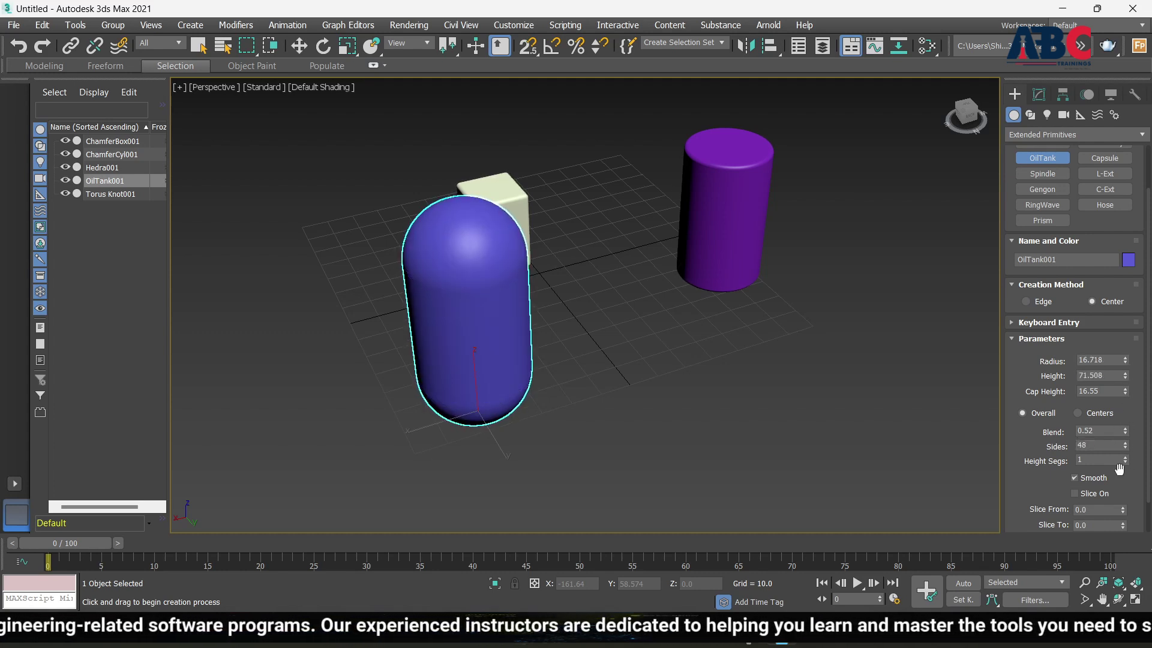
drag(1126, 460, 1124, 427)
scroll(988, 462, down, 5)
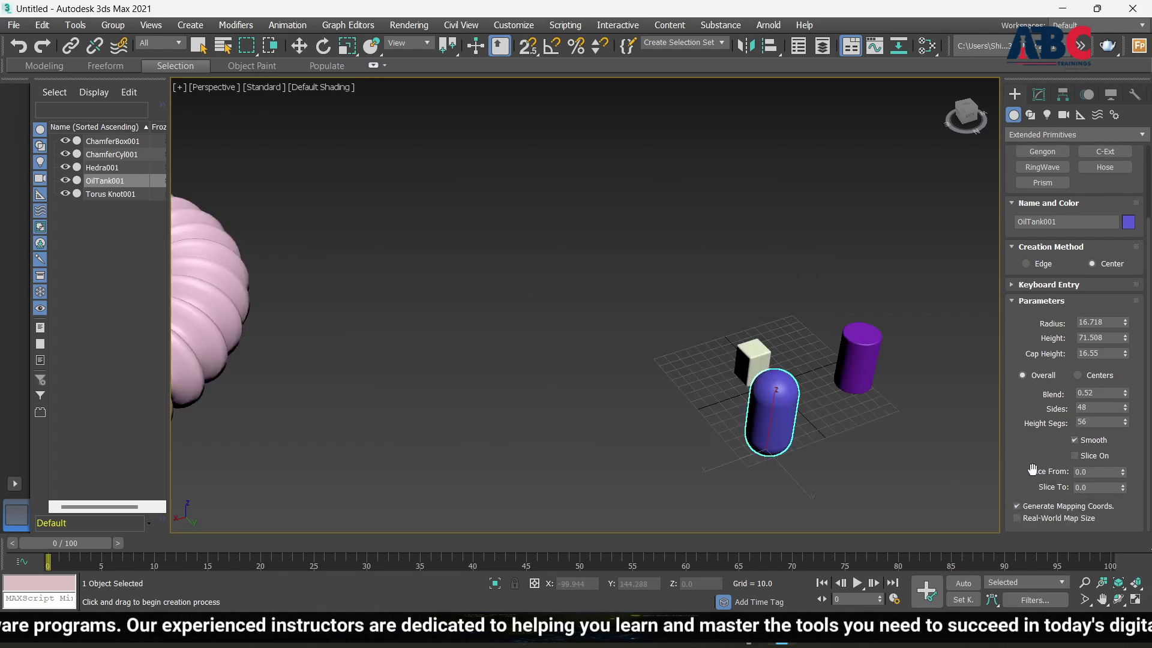
Create a capsule in the empty area beyond the grid, with a radius of about 19.8 and a height of about 121
scroll(1045, 263, up, 3)
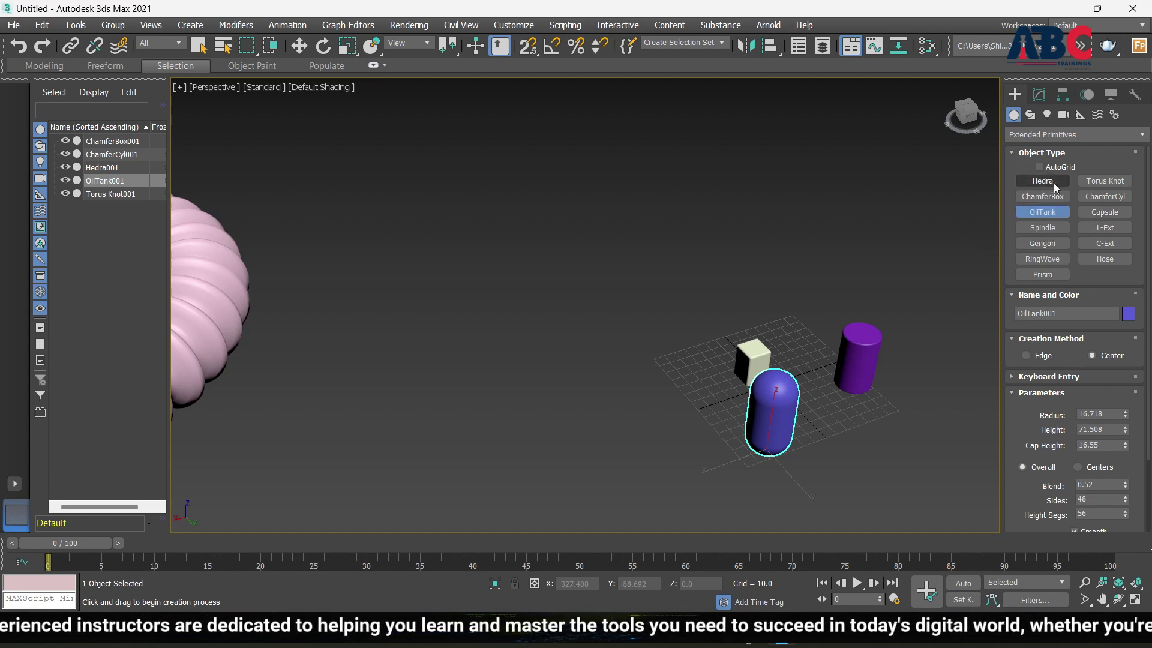
click(1106, 213)
scroll(668, 372, up, 5)
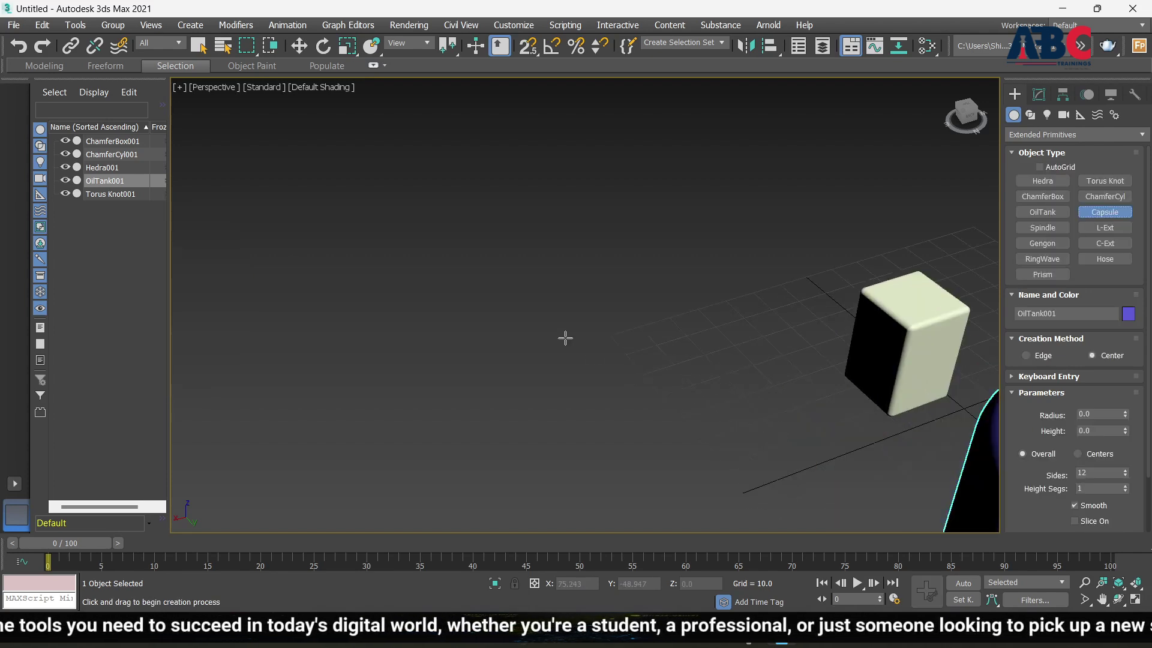
drag(518, 356, 563, 362)
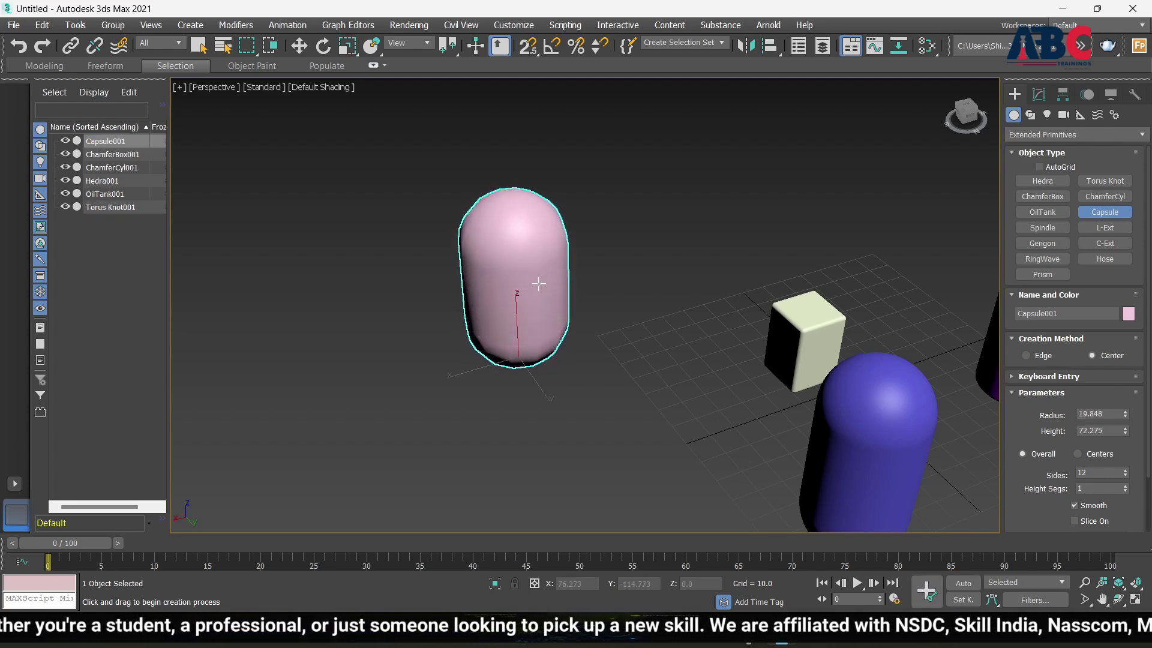
scroll(531, 287, down, 3)
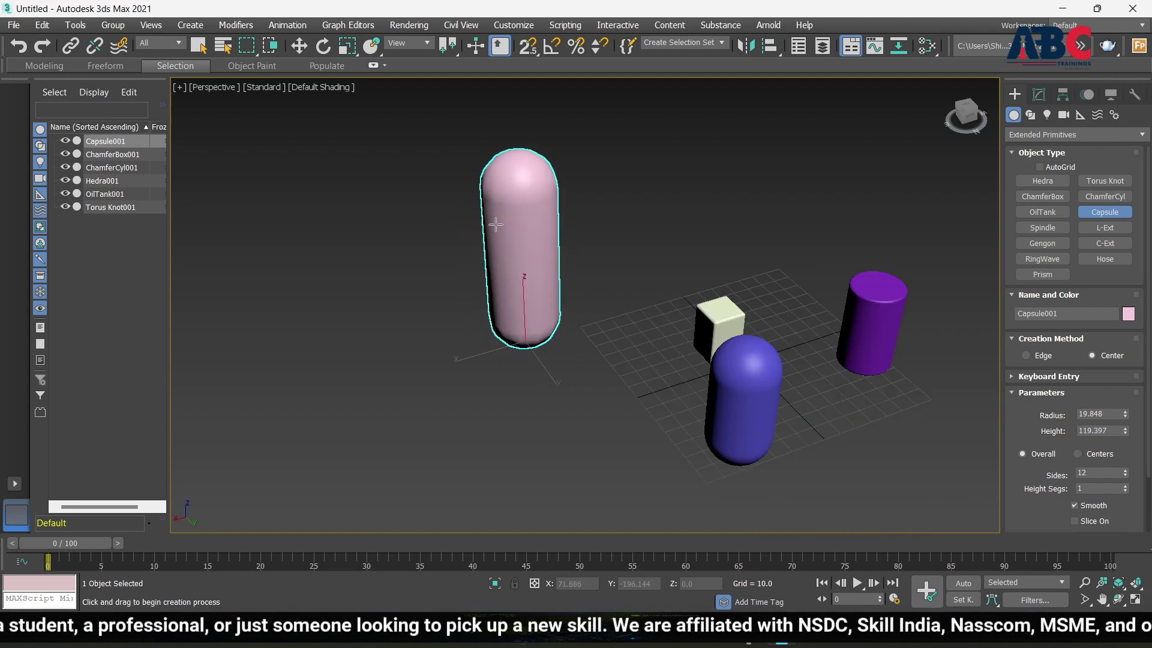
scroll(522, 255, down, 3)
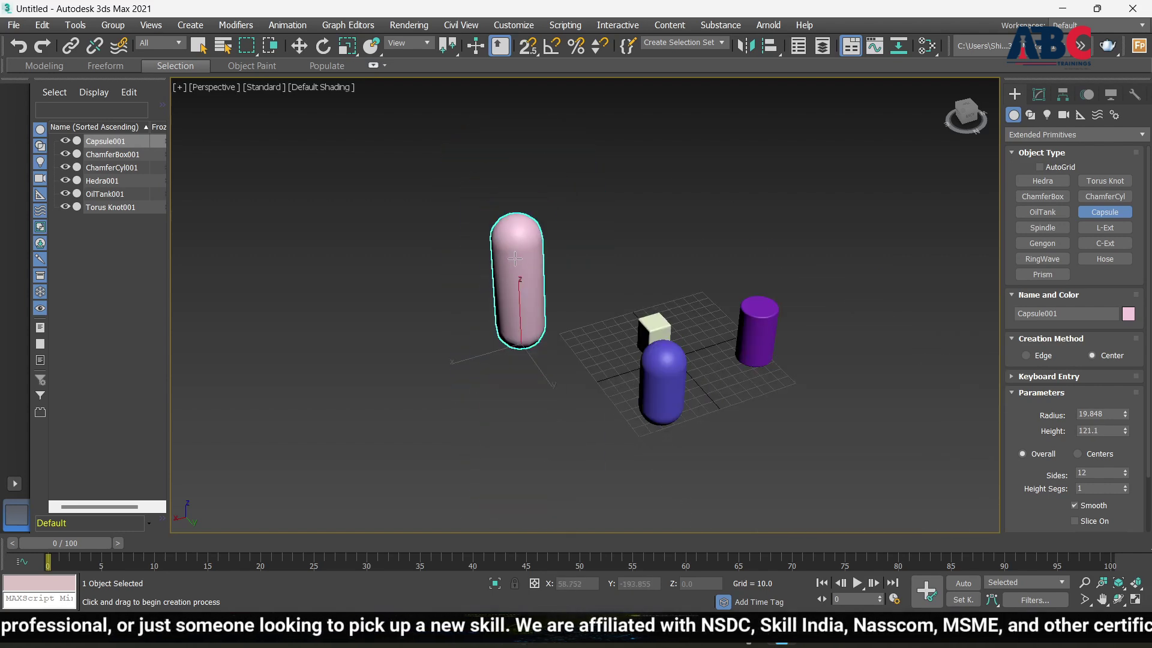
alt+middle_drag(593, 281, 621, 271)
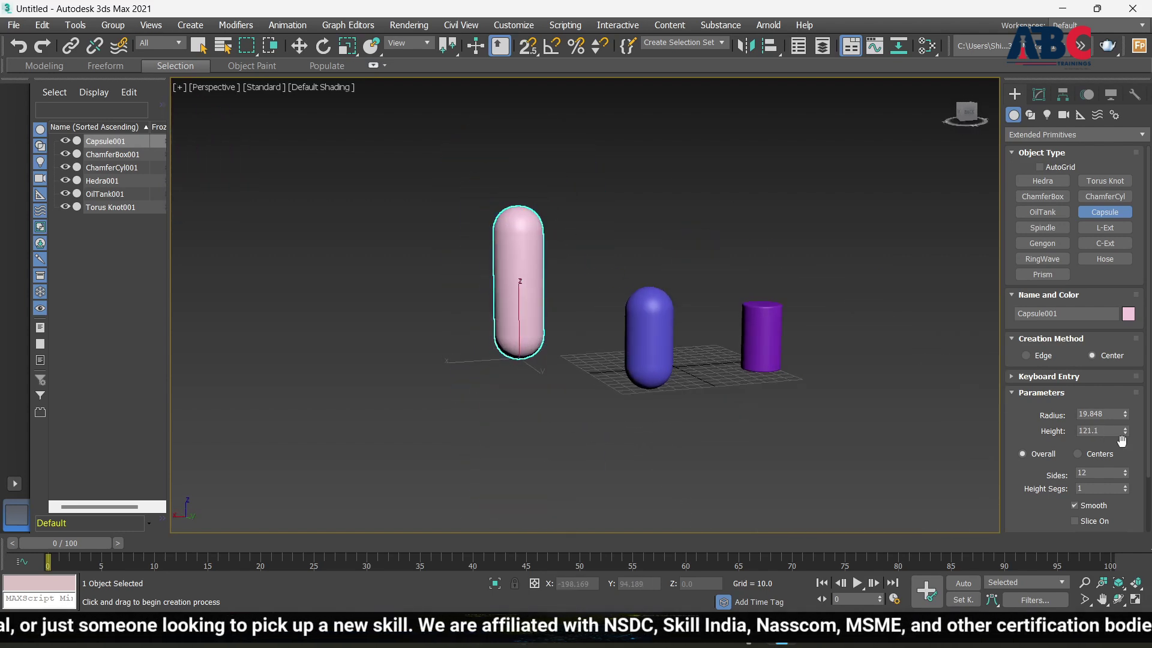
Create a spindle near the oil tank and adjust it to radius 27.749, height 129.053 and cap height 23.39
scroll(1075, 414, down, 1)
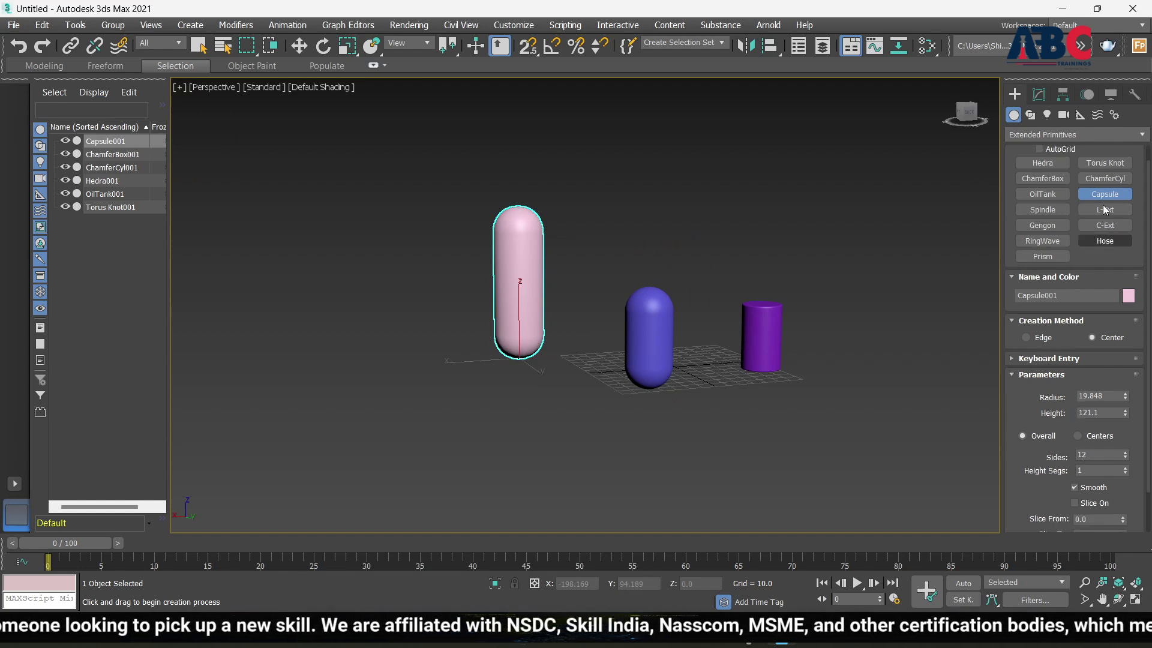
click(1042, 210)
drag(749, 468, 796, 491)
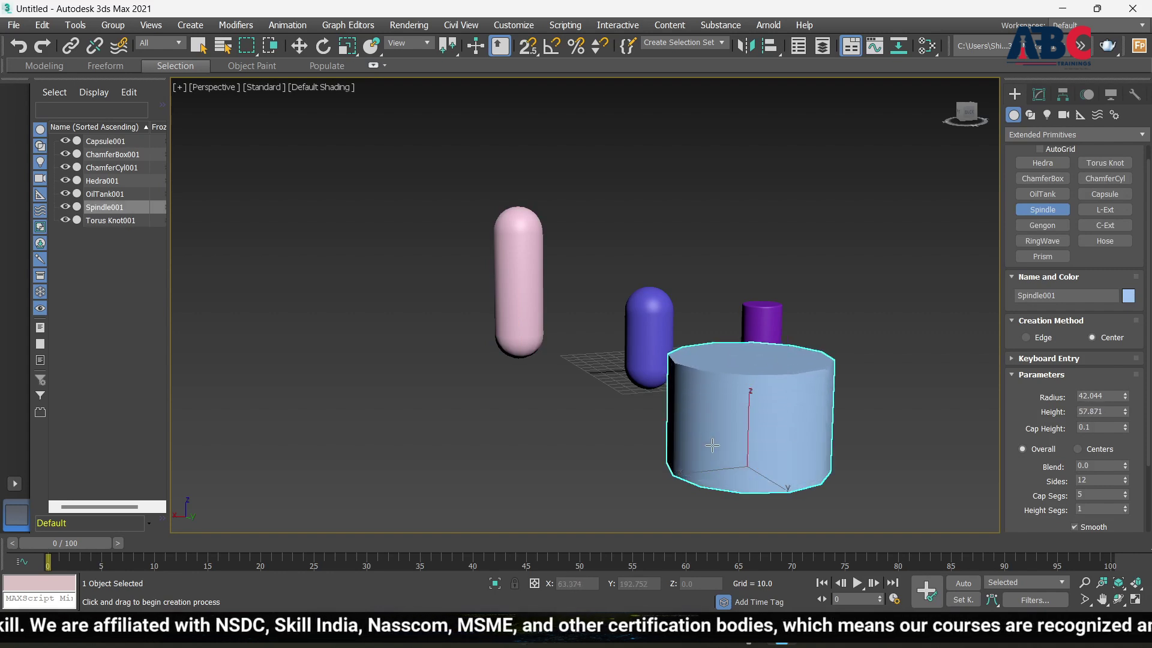
click(712, 440)
scroll(857, 398, up, 4)
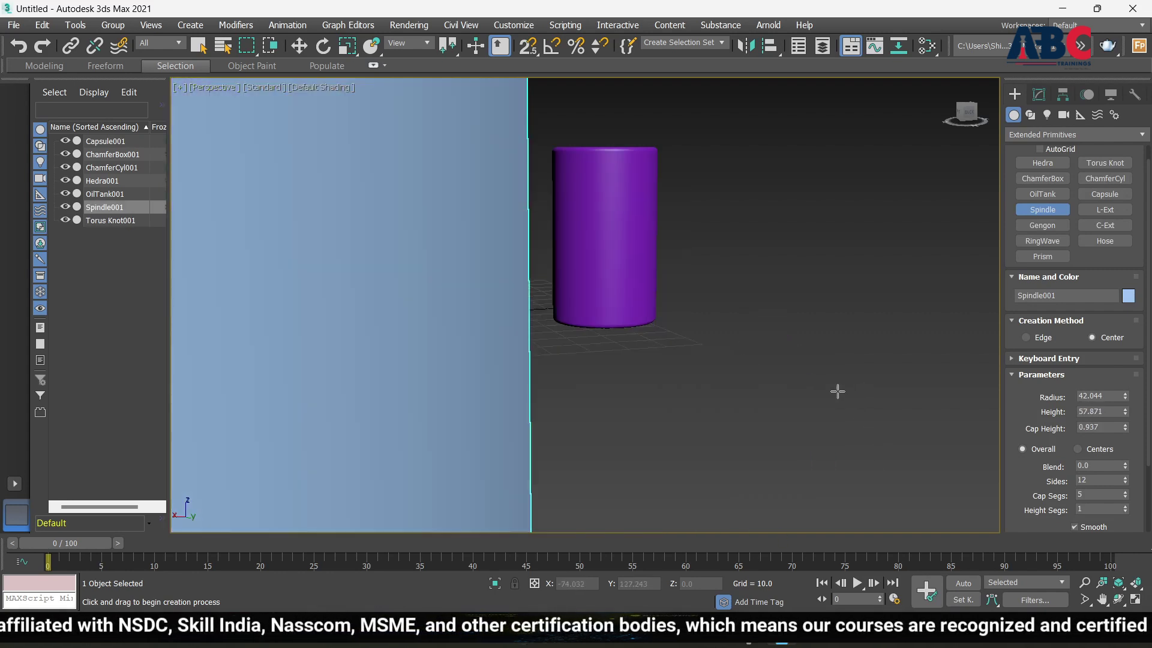
scroll(841, 353, down, 4)
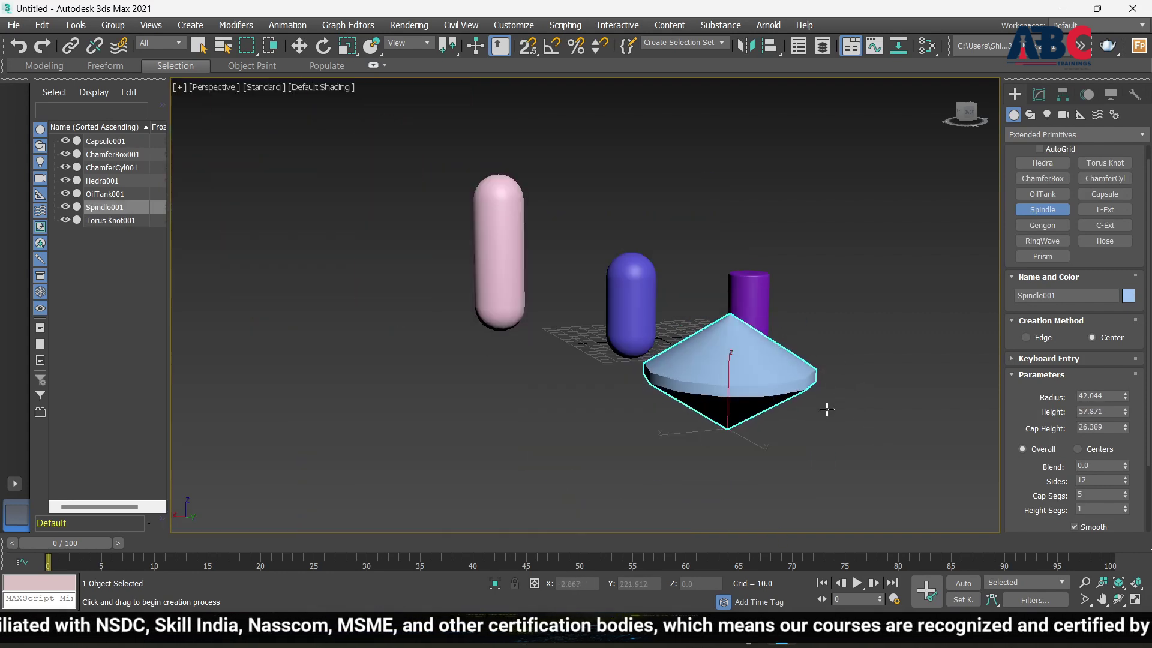
click(825, 371)
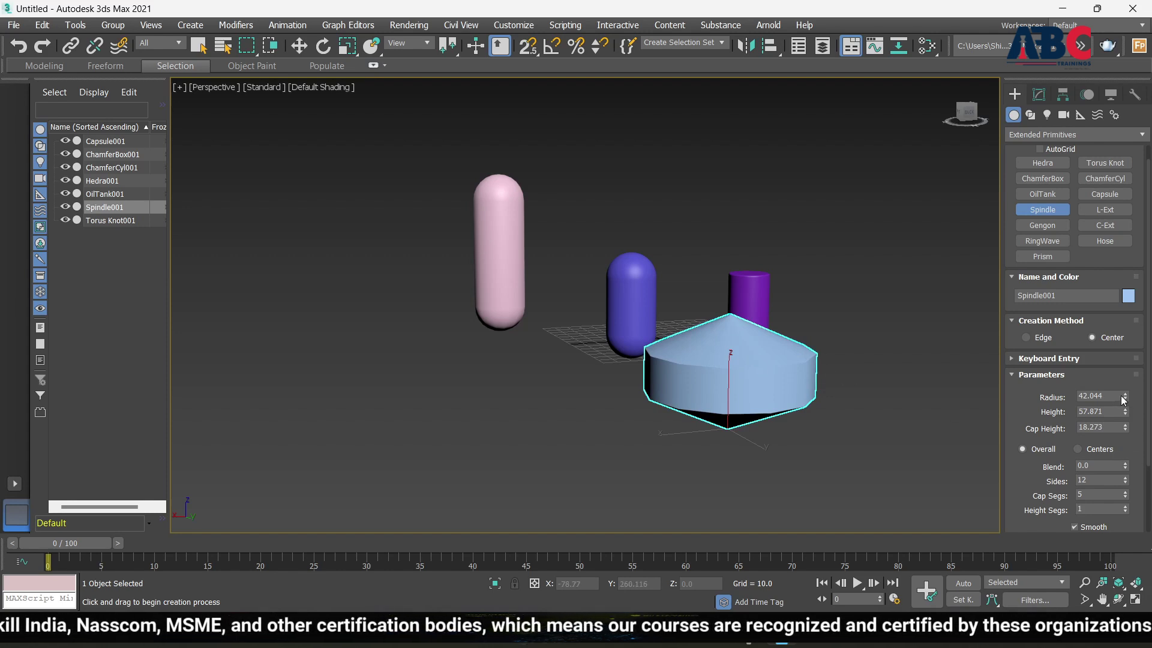
drag(1126, 413, 1126, 422)
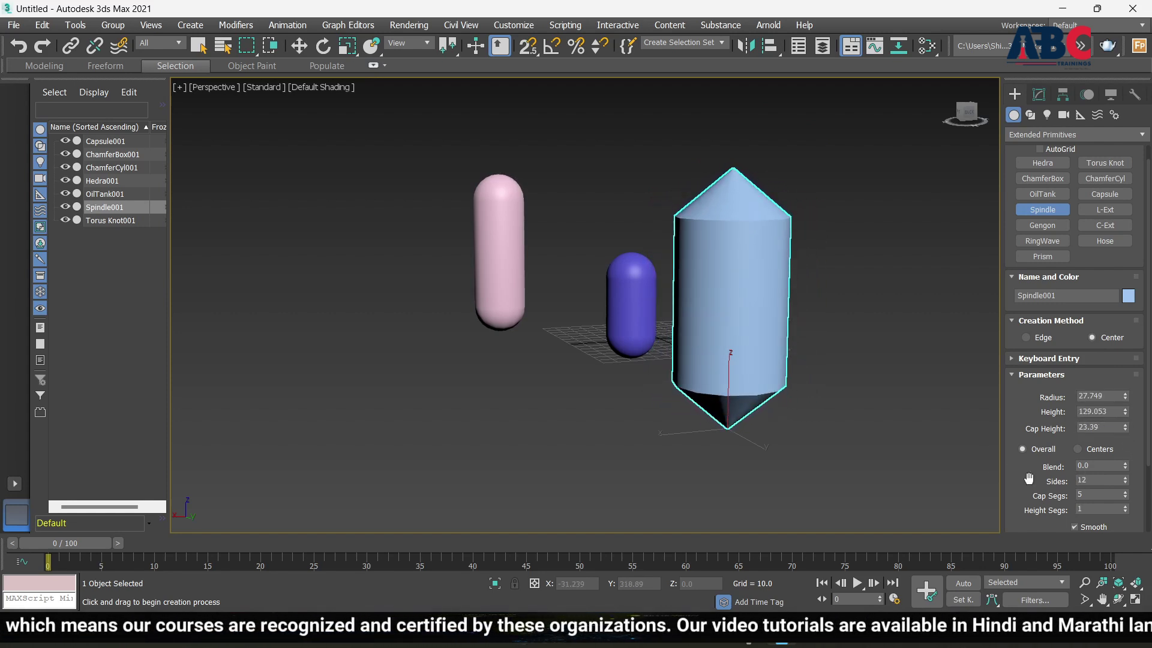
Try slicing the spindle with Slice From at 143.5, and switch slicing off again
scroll(1025, 468, down, 1)
scroll(1112, 478, down, 4)
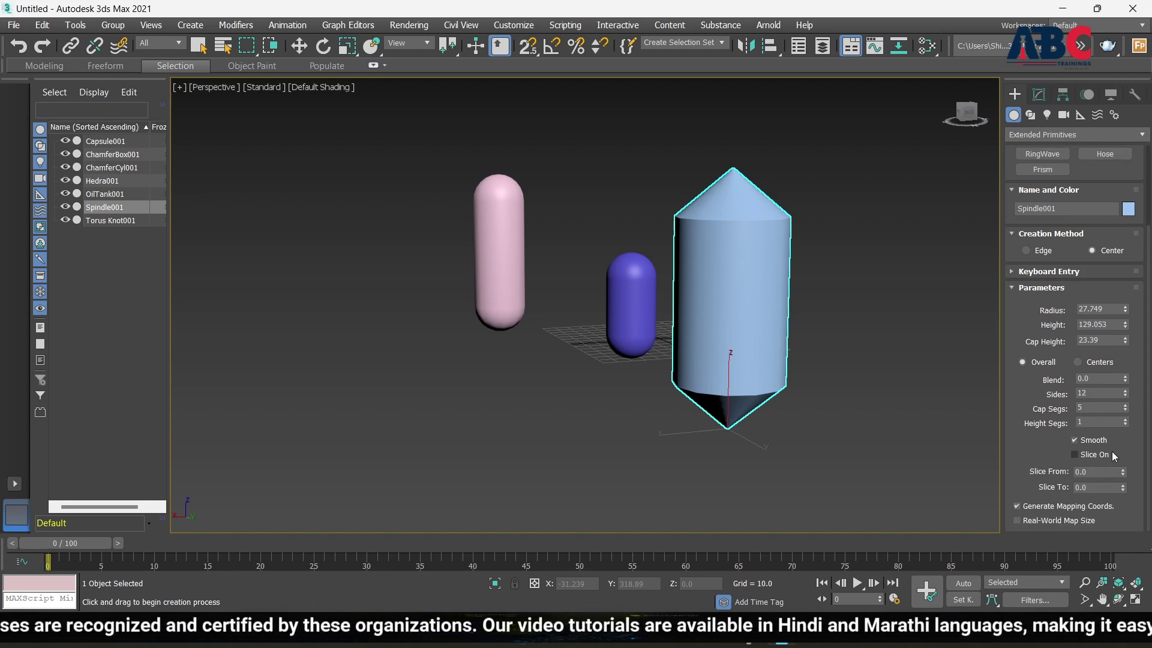
click(1075, 456)
drag(1124, 472, 1143, 300)
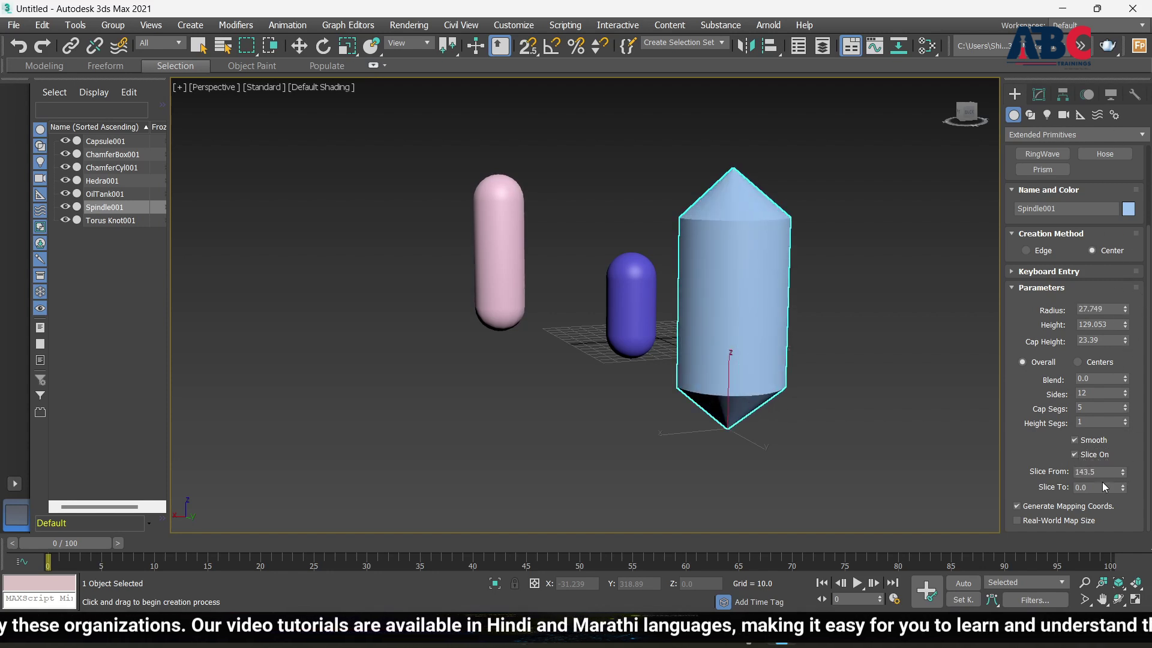
click(1075, 455)
click(1075, 455)
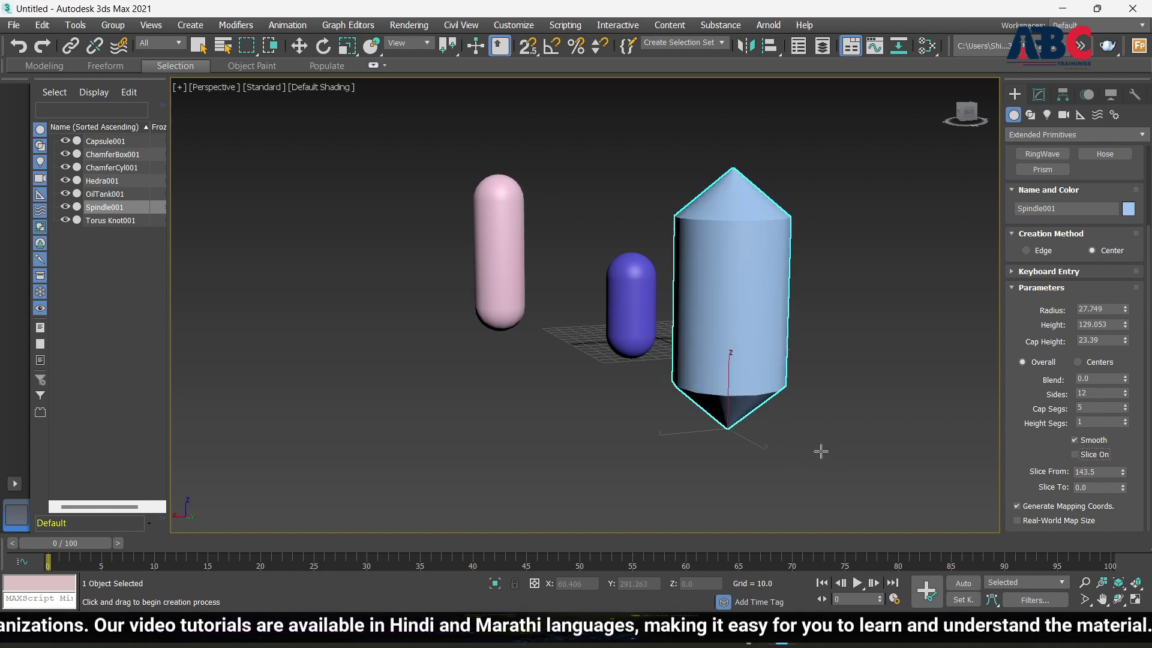
Create an L-extrusion beyond the chamfer cylinder, with side length about -135, front length about -102, height about 69 and wall widths about 14.5
scroll(810, 455, down, 3)
alt+middle_drag(864, 449, 809, 470)
scroll(1047, 184, up, 3)
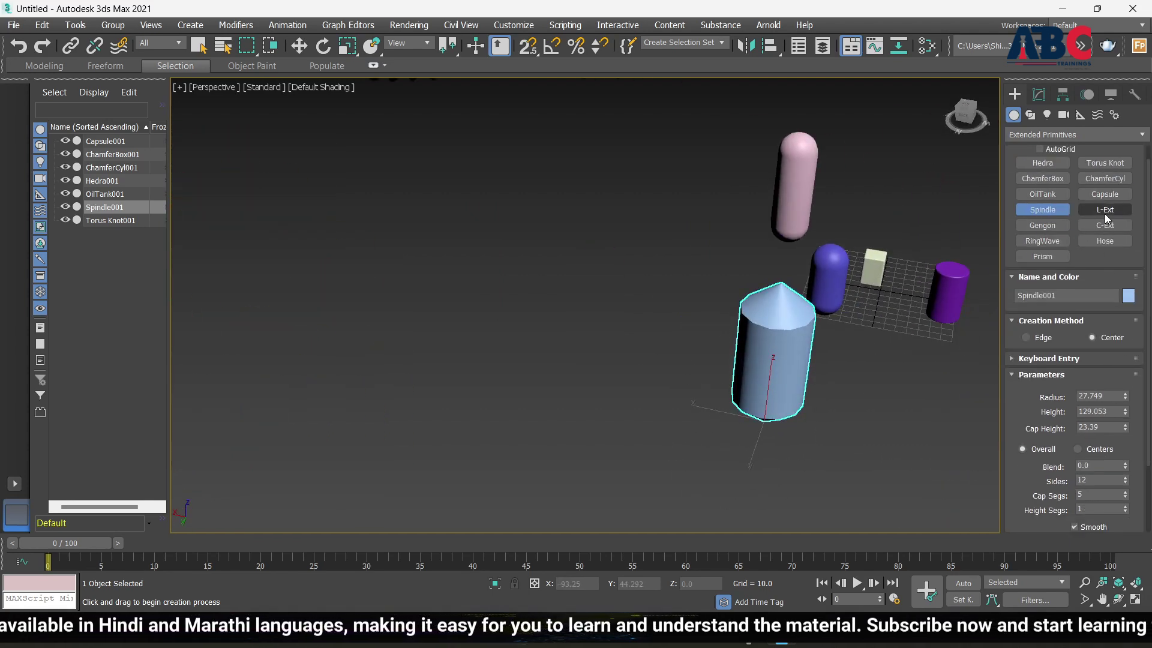
click(1104, 214)
scroll(636, 414, down, 5)
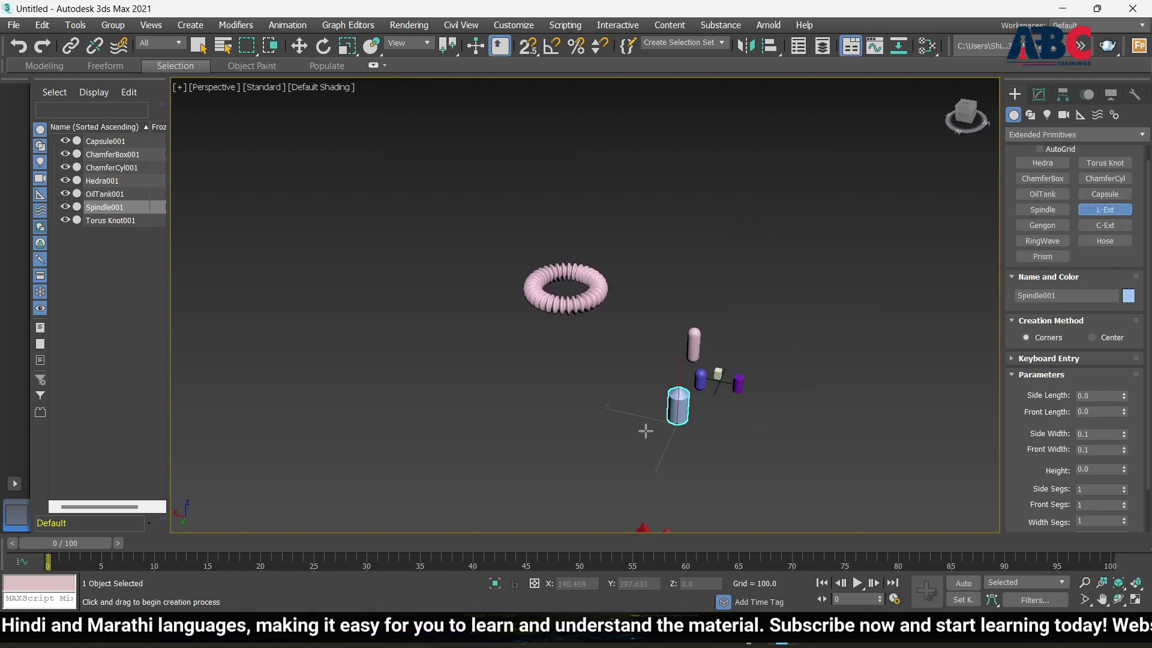
alt+middle_drag(750, 459, 738, 480)
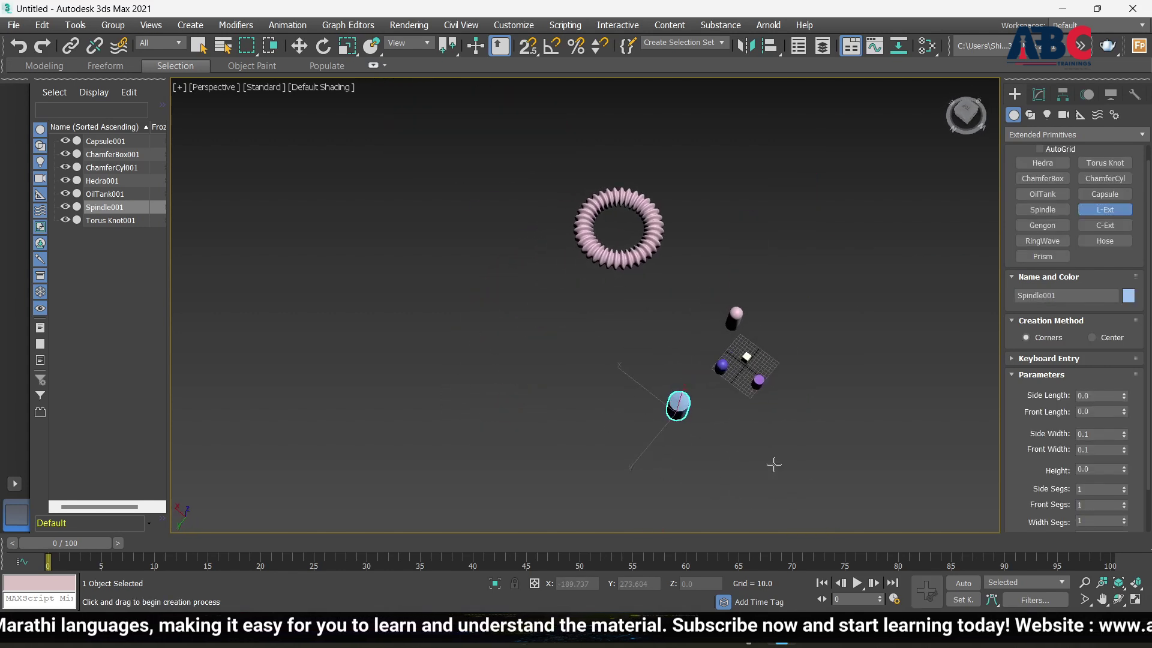
drag(782, 448, 840, 437)
click(826, 407)
alt+middle_drag(825, 406, 838, 345)
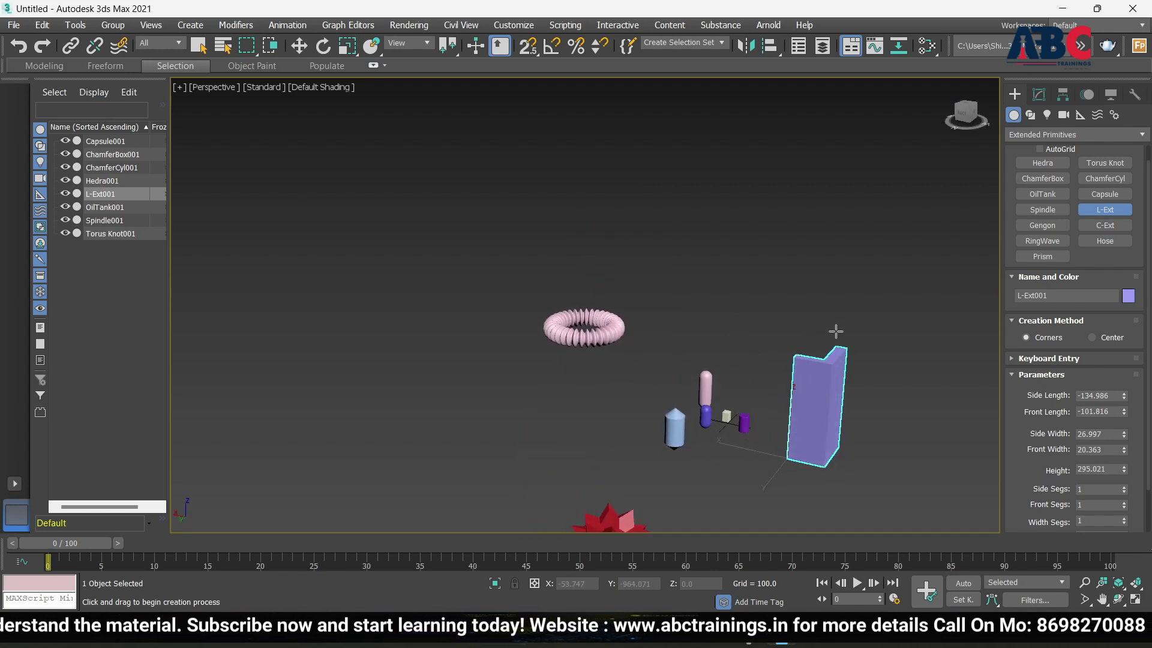
click(825, 410)
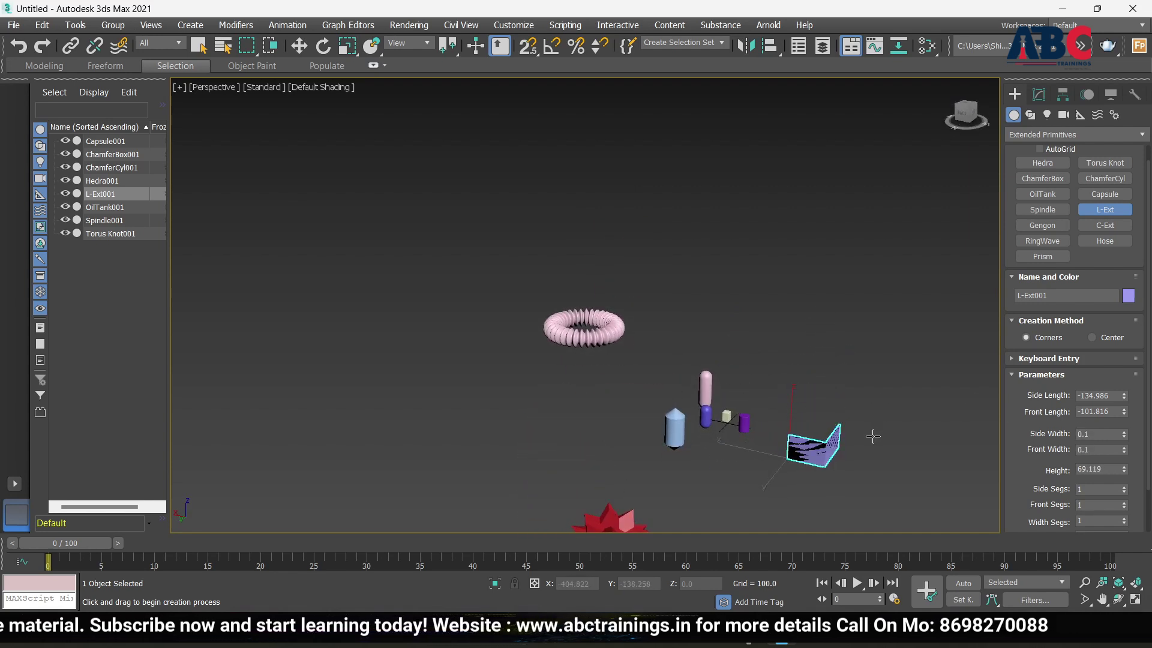
scroll(875, 436, up, 4)
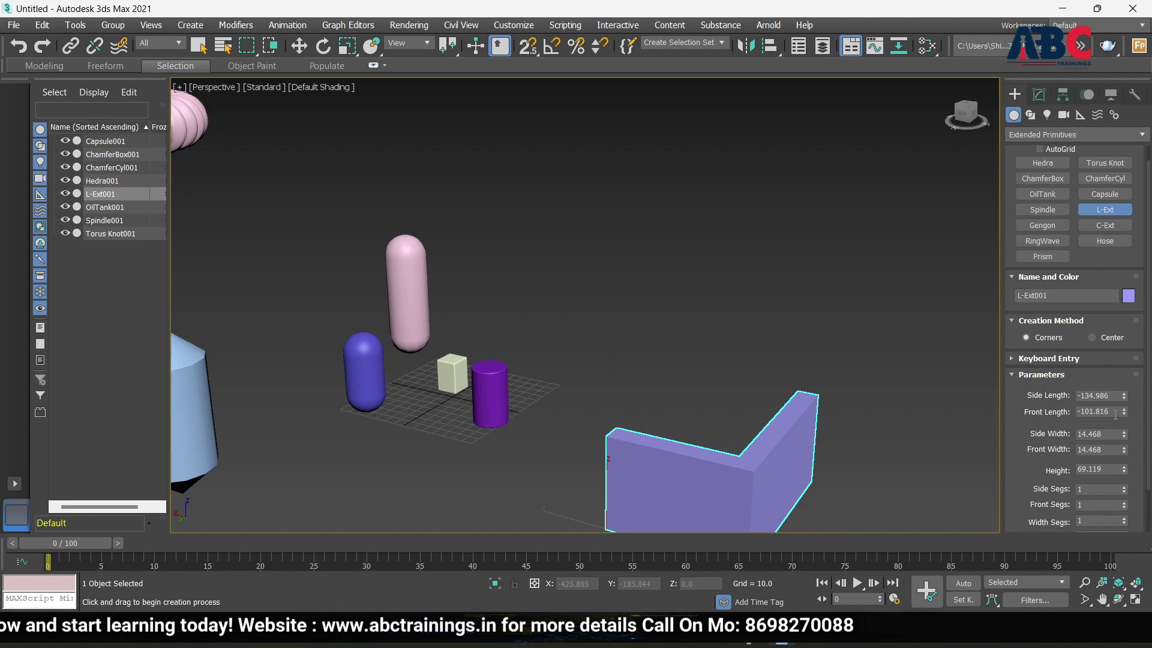
Adjust the L-extrusion to side length -188.981, front length -79.416, side width 11.575, front width 13.6 and height 93.311
alt+middle_drag(900, 443, 689, 456)
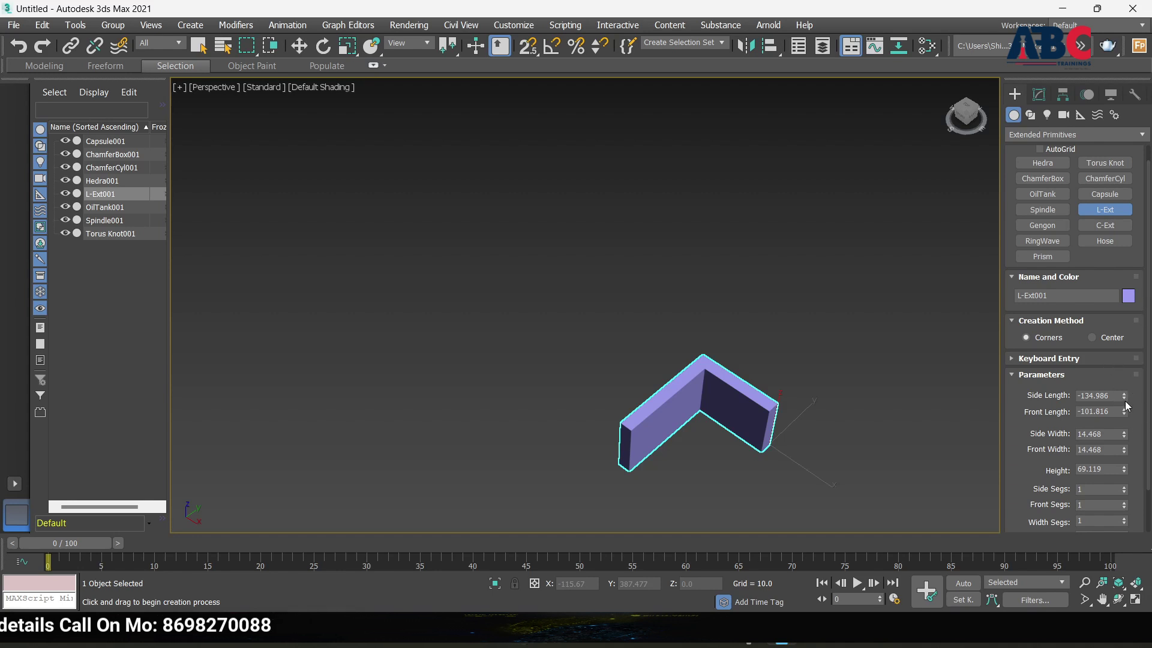
mouse_move(1127, 404)
mouse_down()
mouse_move(1126, 414)
mouse_move(1128, 384)
mouse_move(1123, 423)
mouse_move(1122, 397)
mouse_up()
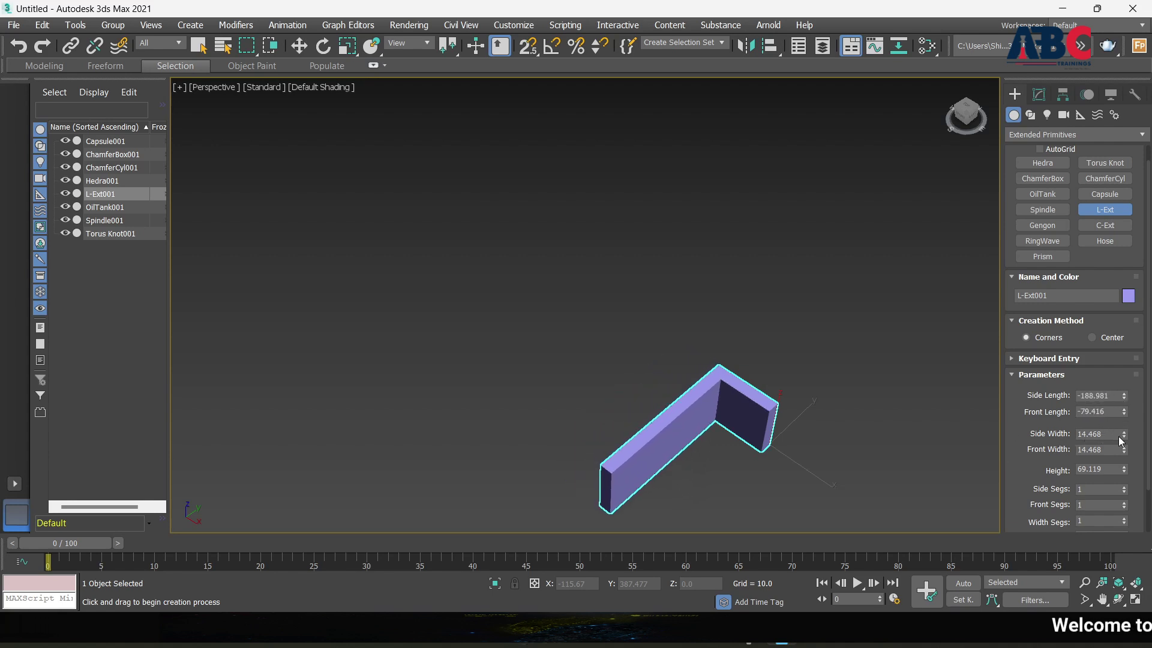
mouse_move(1126, 436)
mouse_down()
mouse_move(1124, 459)
mouse_move(1116, 324)
mouse_move(1122, 474)
mouse_move(1110, 330)
mouse_move(1121, 450)
mouse_up()
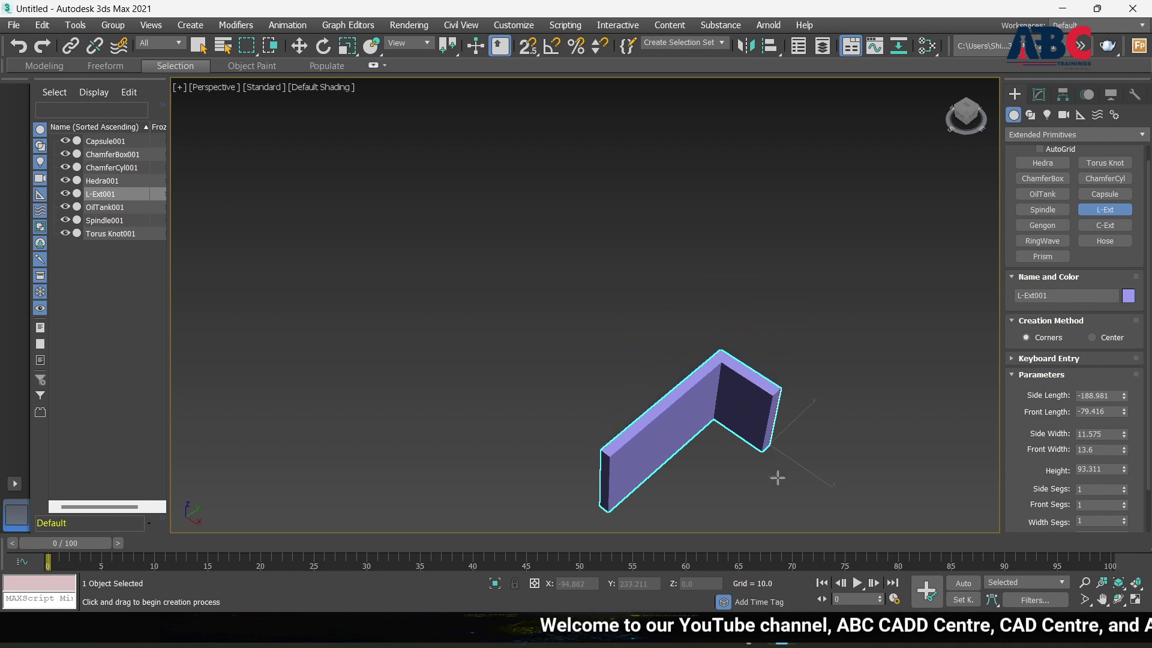
scroll(659, 414, up, 5)
scroll(606, 378, down, 3)
alt+middle_drag(687, 438, 687, 411)
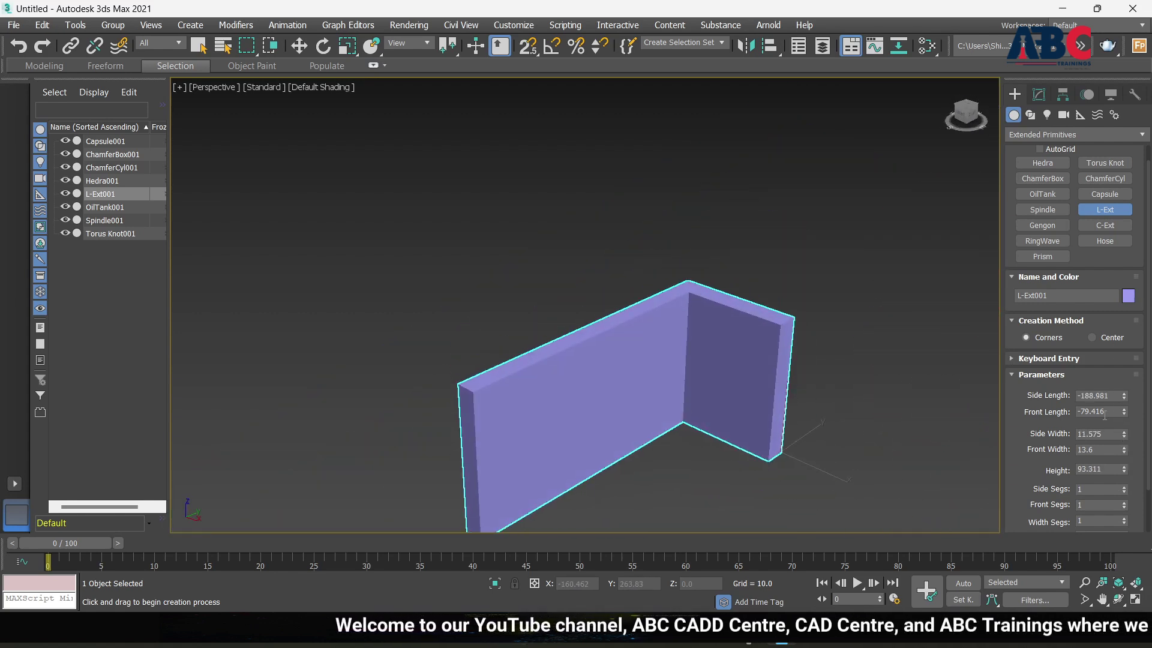
Increase the L-extrusion's side segments to 19 and its front segments to 24
scroll(1032, 464, down, 2)
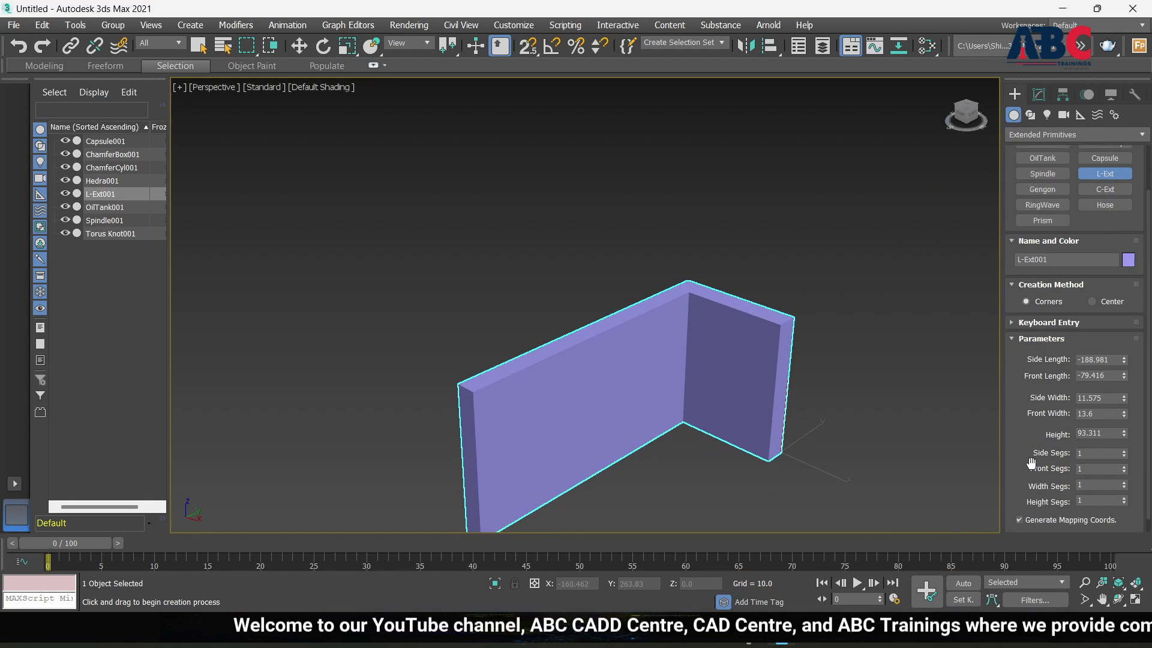
mouse_move(1124, 446)
mouse_down()
mouse_move(1124, 435)
mouse_move(1126, 459)
mouse_up()
scroll(1044, 432, down, 1)
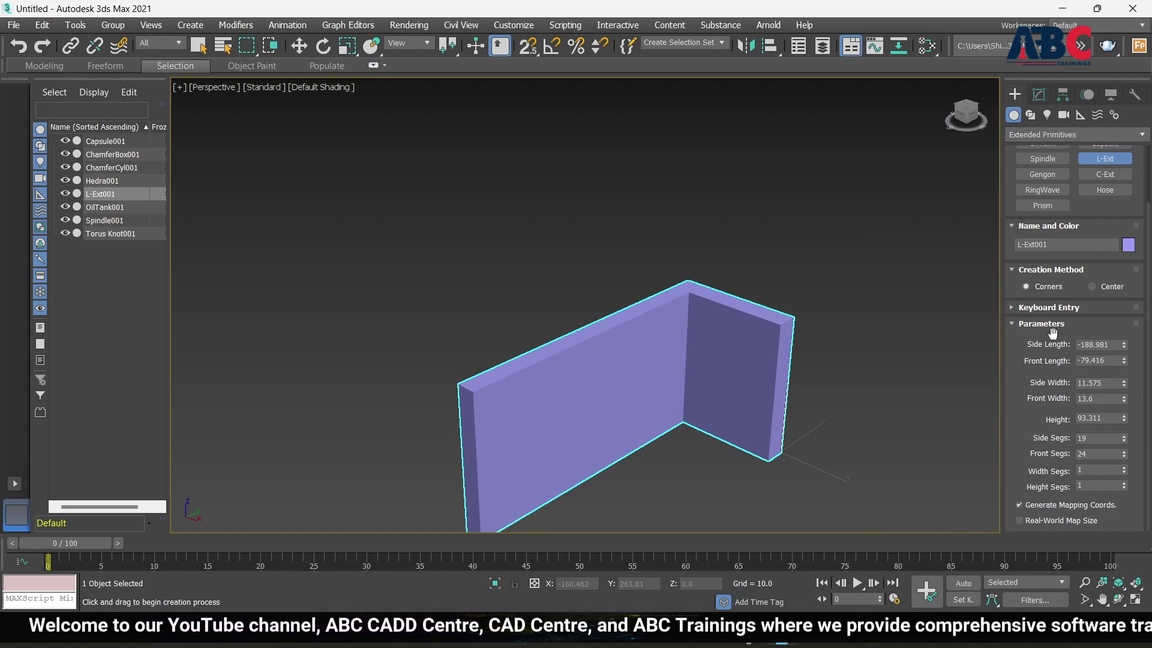
scroll(1044, 420, up, 3)
Create a C-extrusion beside the hedra, with back and front lengths about 134, side length about -180, wall widths about 5 and height about -11
scroll(666, 360, down, 5)
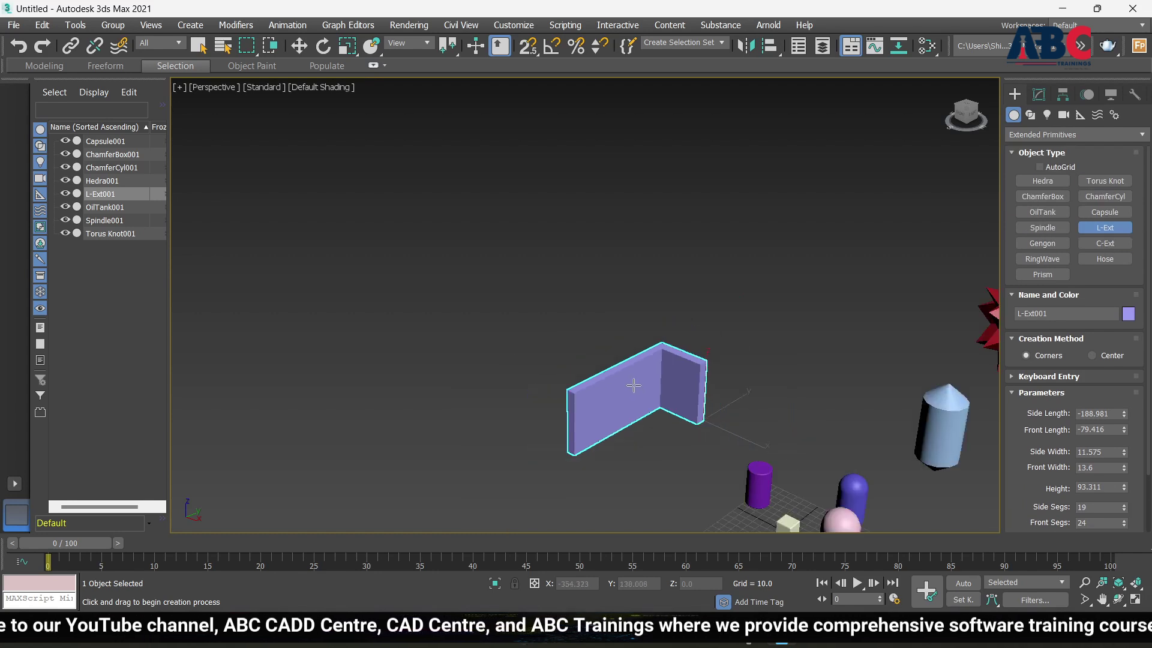
click(1105, 243)
scroll(618, 458, down, 4)
alt+middle_drag(617, 458, 612, 518)
drag(861, 347, 870, 422)
click(869, 423)
click(851, 386)
alt+middle_drag(911, 465, 888, 380)
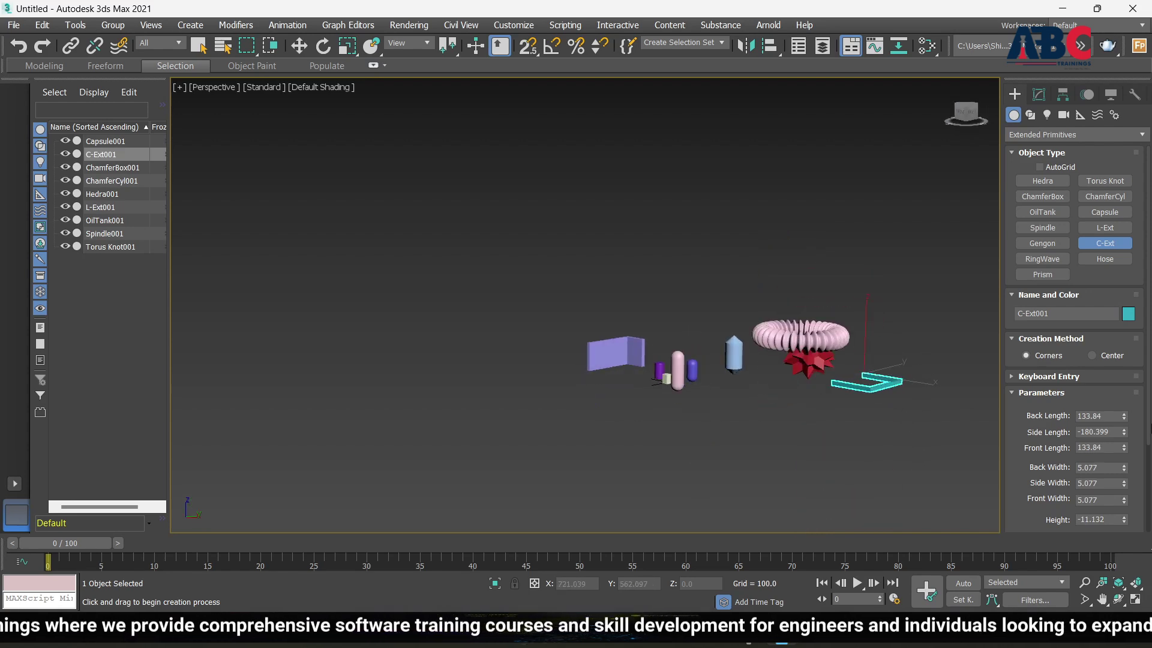
scroll(885, 376, up, 5)
scroll(646, 399, down, 8)
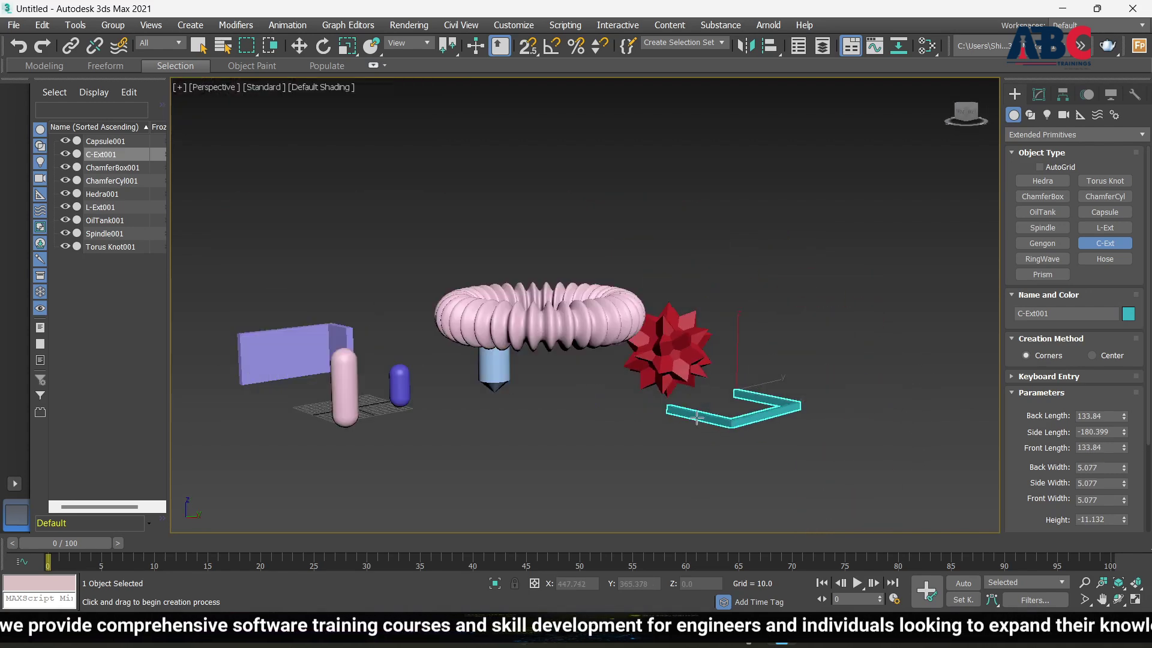
Set the C-extrusion's back and front lengths to 196.745 and its side length to -144.319
drag(1125, 416, 1125, 393)
drag(1124, 432, 1124, 418)
alt+middle_drag(758, 465, 747, 483)
drag(1124, 452, 1124, 418)
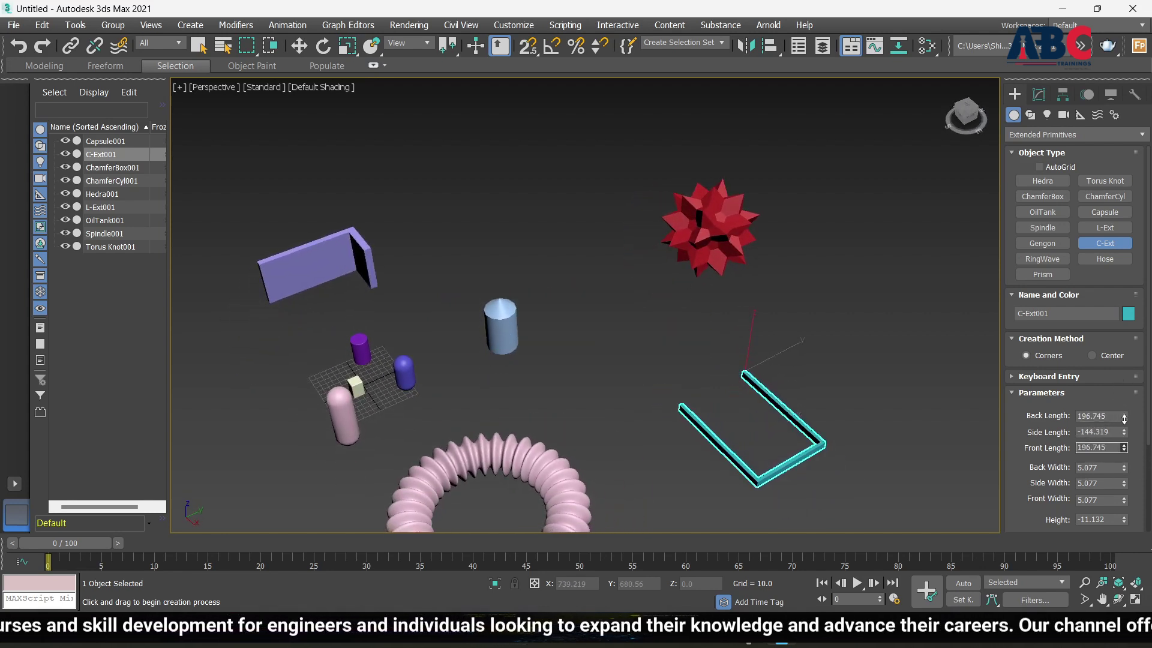
Thicken the C-extrusion's back, side and front walls and raise its height to 102.637
mouse_move(1124, 470)
mouse_down()
mouse_move(1131, 445)
mouse_move(1126, 483)
mouse_move(1126, 457)
mouse_up()
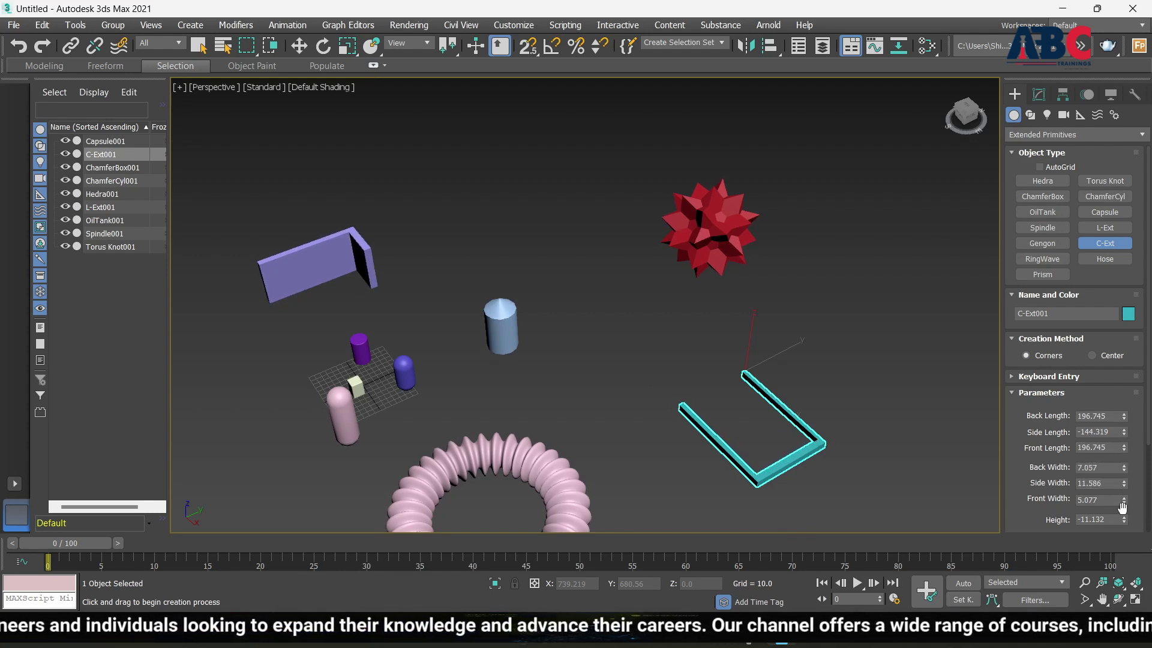
drag(1125, 502, 1142, 480)
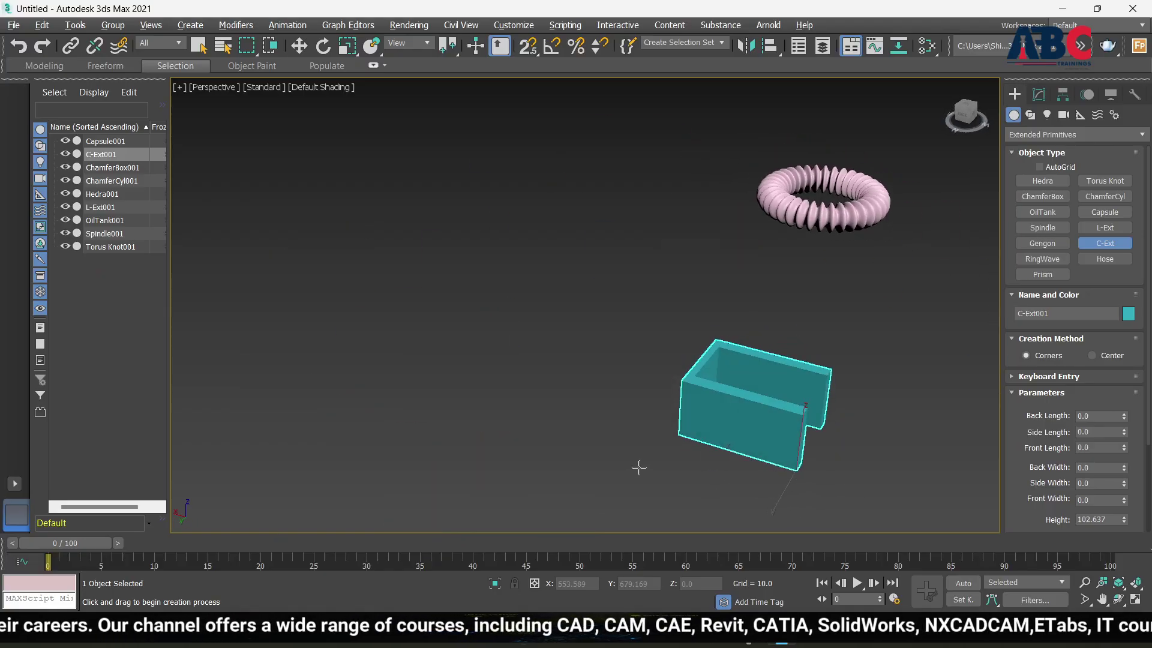
alt+middle_drag(639, 467, 656, 474)
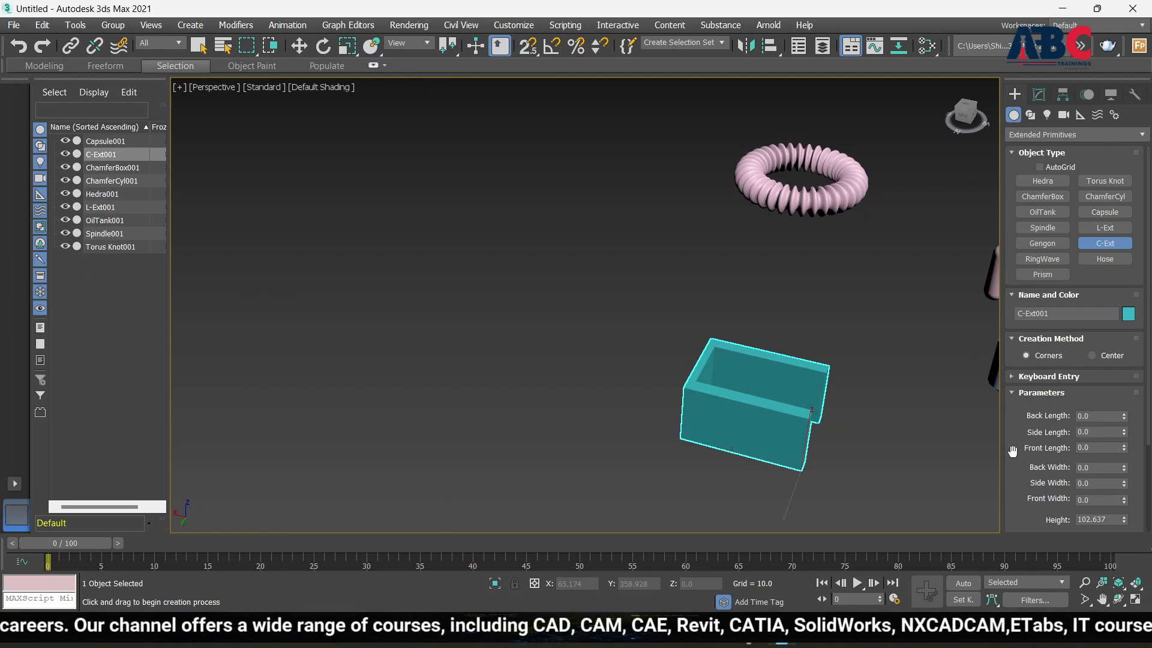
Create a flat RingWave in the empty area near the C-extrusion, with radius about 91 and ring width about 17
click(1054, 259)
alt+middle_drag(507, 339, 563, 359)
drag(444, 332, 497, 328)
click(472, 317)
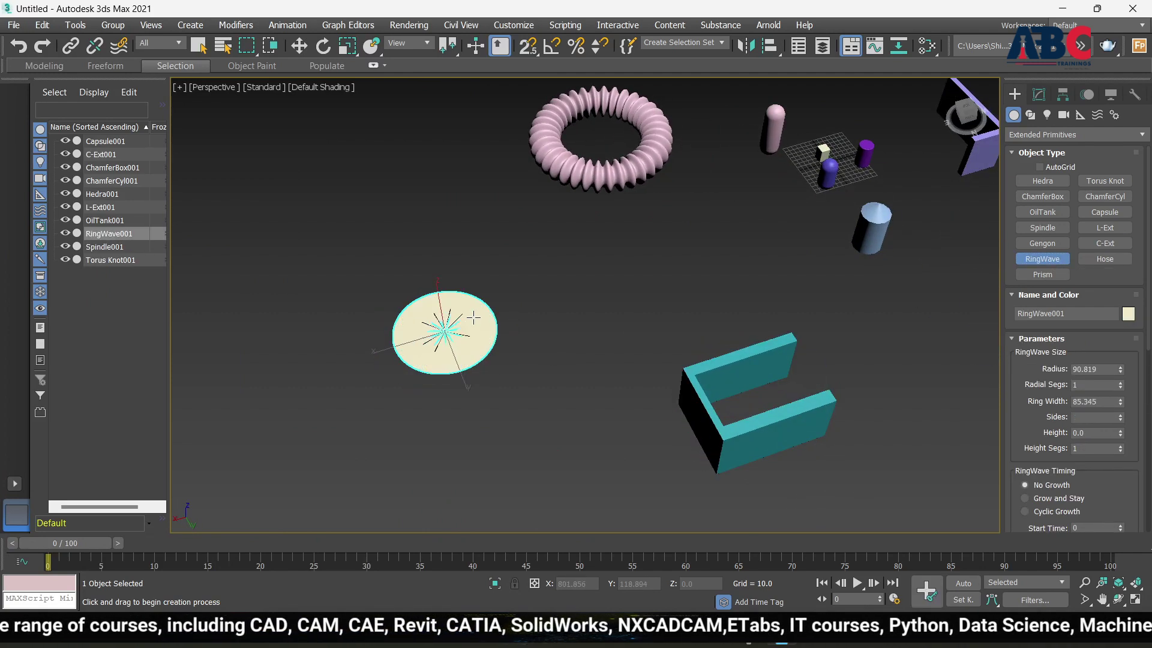
scroll(510, 345, up, 5)
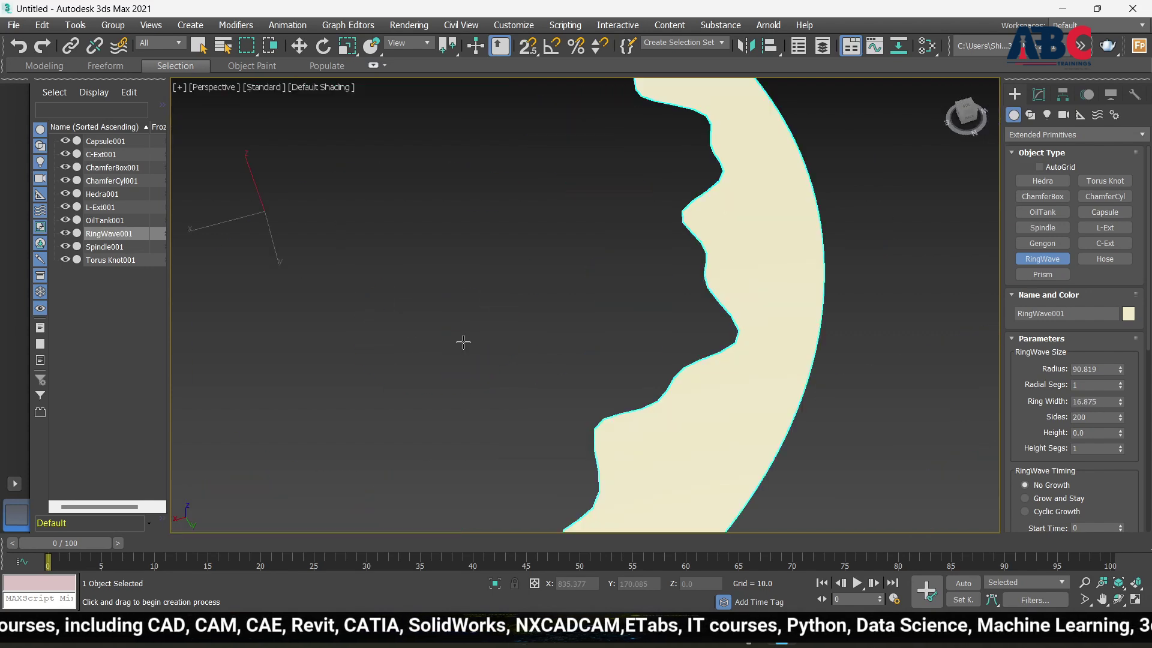
scroll(464, 339, down, 3)
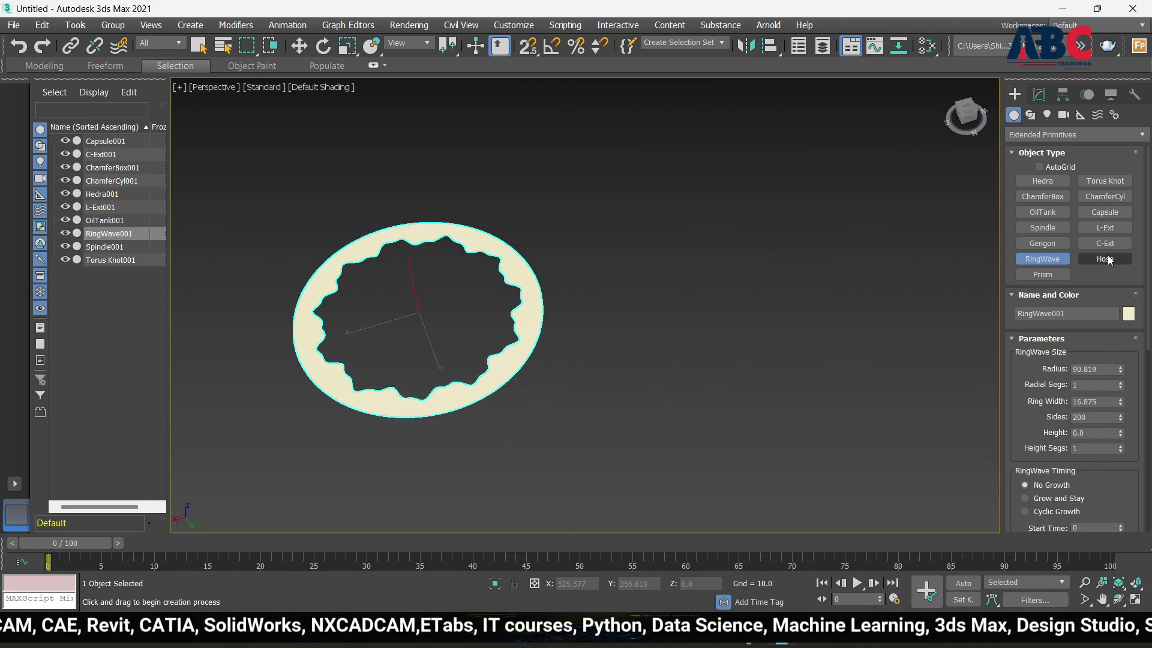
Create a free round hose beyond the RingWave, with a diameter of about 507 and a height of about 1100
scroll(690, 336, down, 10)
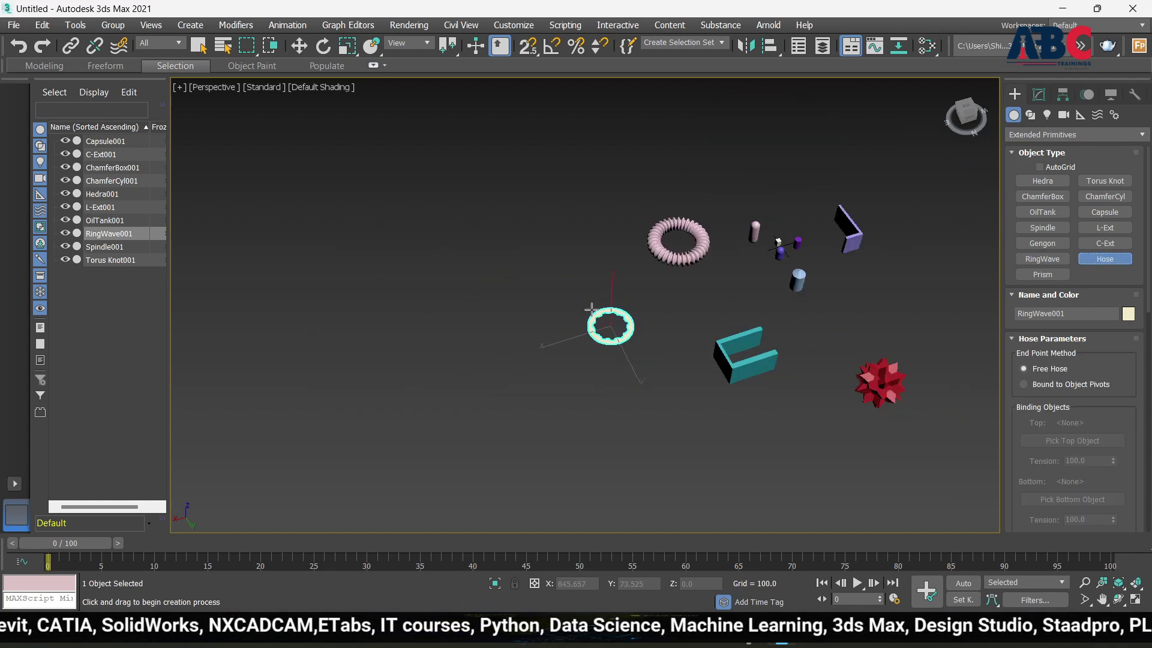
alt+middle_drag(695, 360, 745, 343)
drag(694, 311, 718, 336)
click(719, 155)
alt+middle_drag(759, 342, 786, 284)
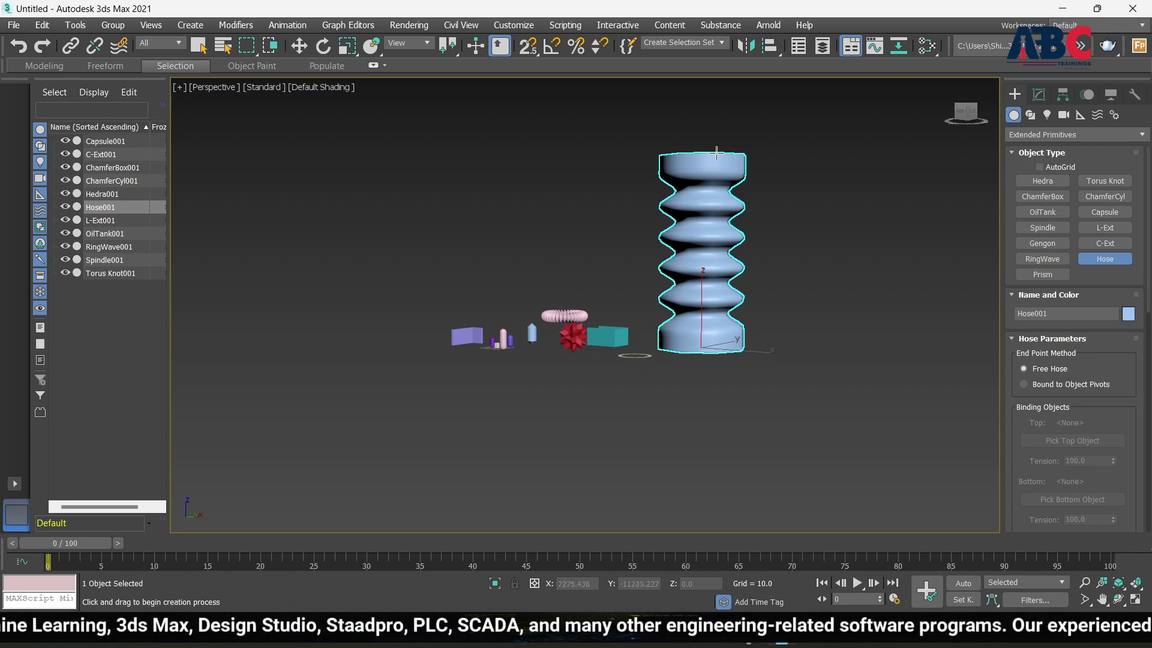
scroll(717, 149, up, 5)
scroll(717, 148, down, 3)
Reduce the round hose's diameter to 465.411
scroll(1044, 387, down, 3)
scroll(1053, 432, down, 5)
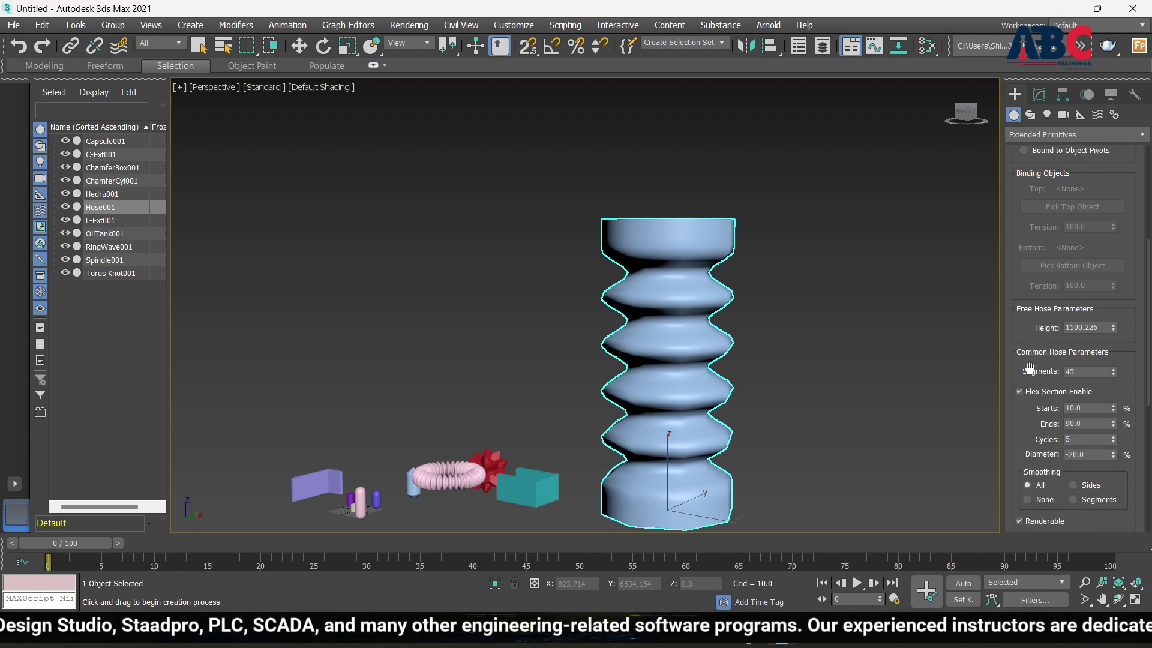
scroll(1017, 285, up, 3)
scroll(1043, 329, down, 9)
scroll(1030, 426, down, 2)
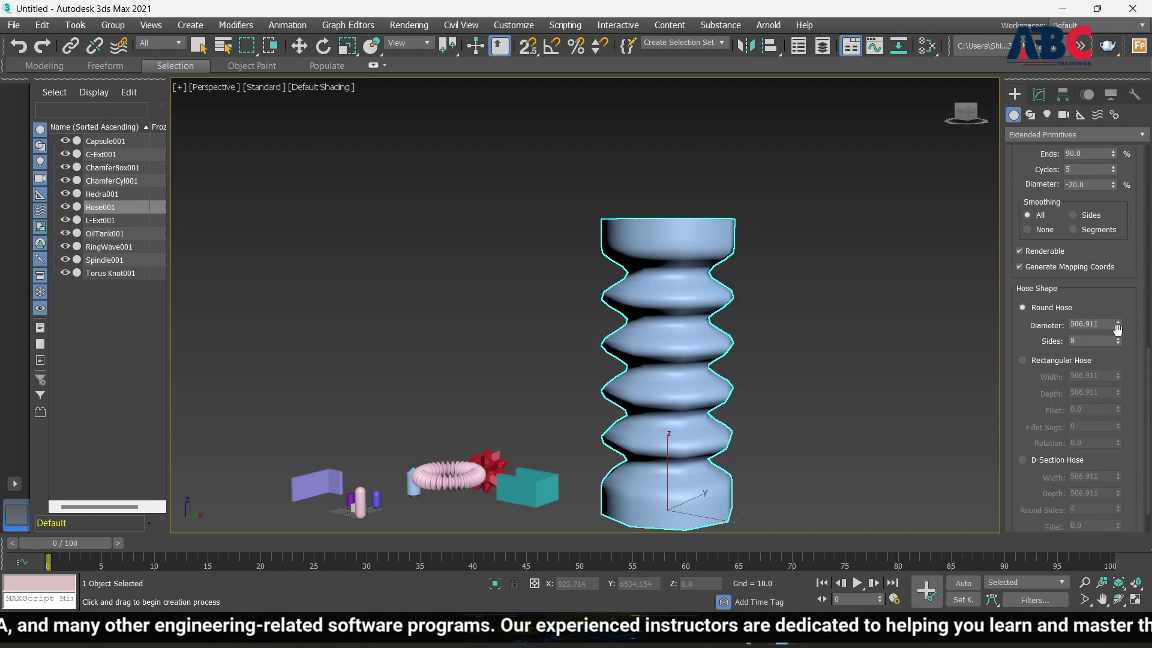
drag(1118, 327, 1101, 366)
alt+middle_drag(757, 402, 744, 430)
mouse_move(1120, 329)
mouse_down()
mouse_move(1110, 335)
mouse_move(1113, 352)
mouse_move(1120, 324)
mouse_move(1120, 354)
mouse_move(1118, 309)
mouse_move(1131, 395)
mouse_move(1105, 272)
mouse_move(1123, 360)
mouse_move(1116, 327)
mouse_move(1117, 349)
mouse_up()
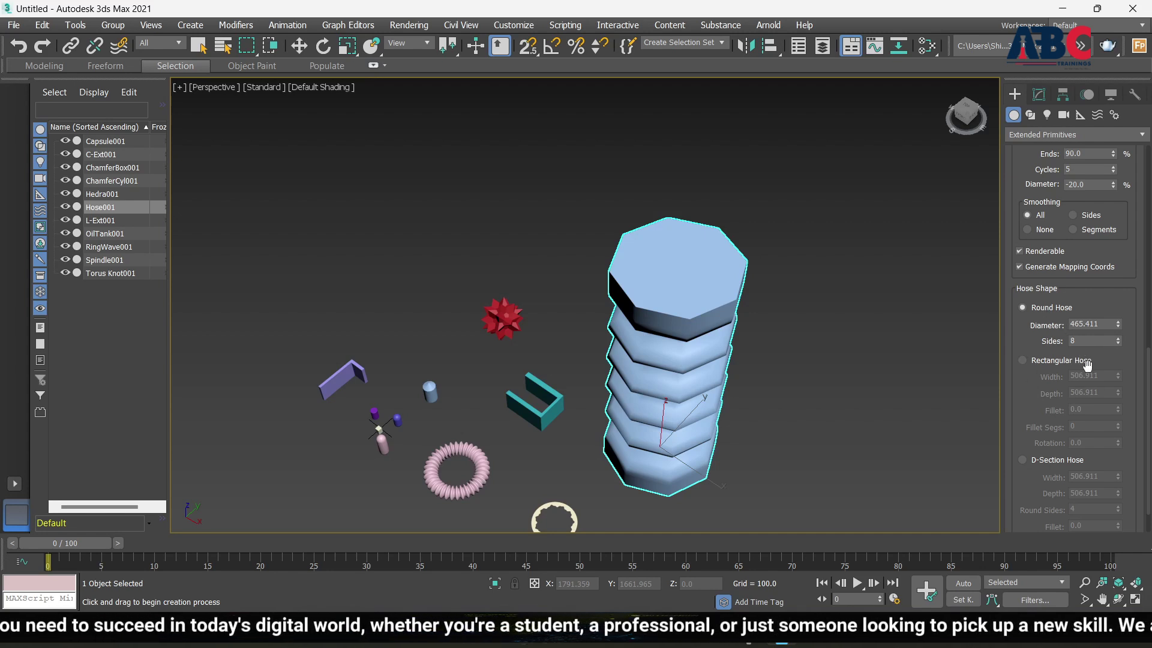
Switch the hose shape to rectangular and set width 513.511, depth 513.311 and fillet 10.5
click(1023, 361)
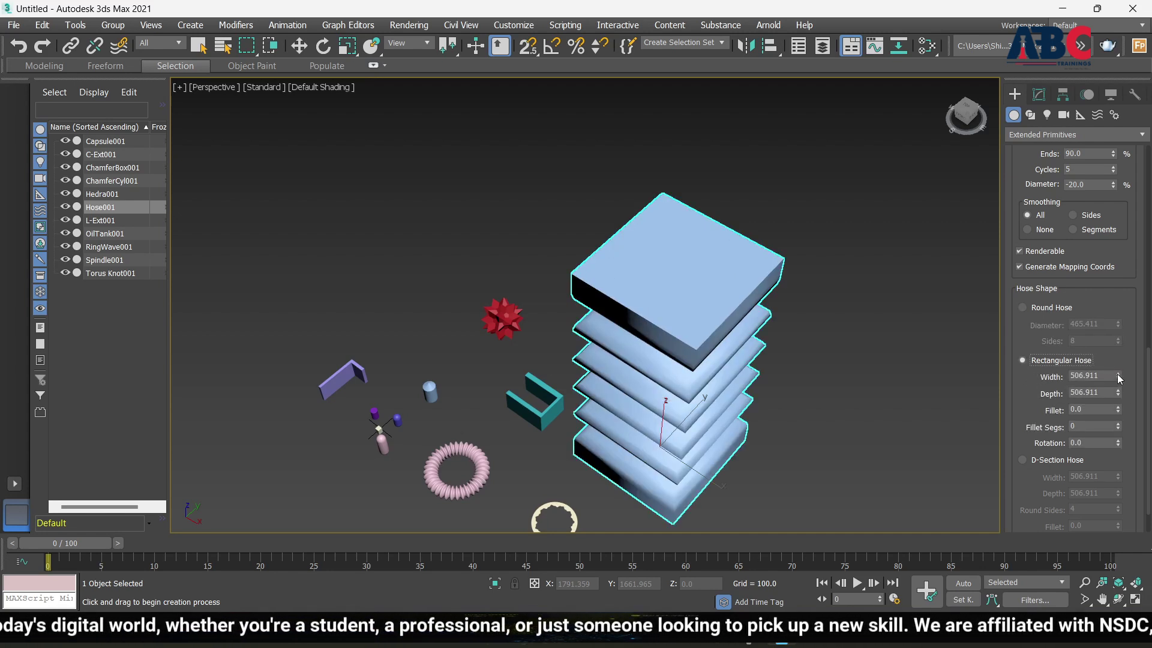
drag(1119, 377, 1110, 345)
scroll(1032, 471, down, 2)
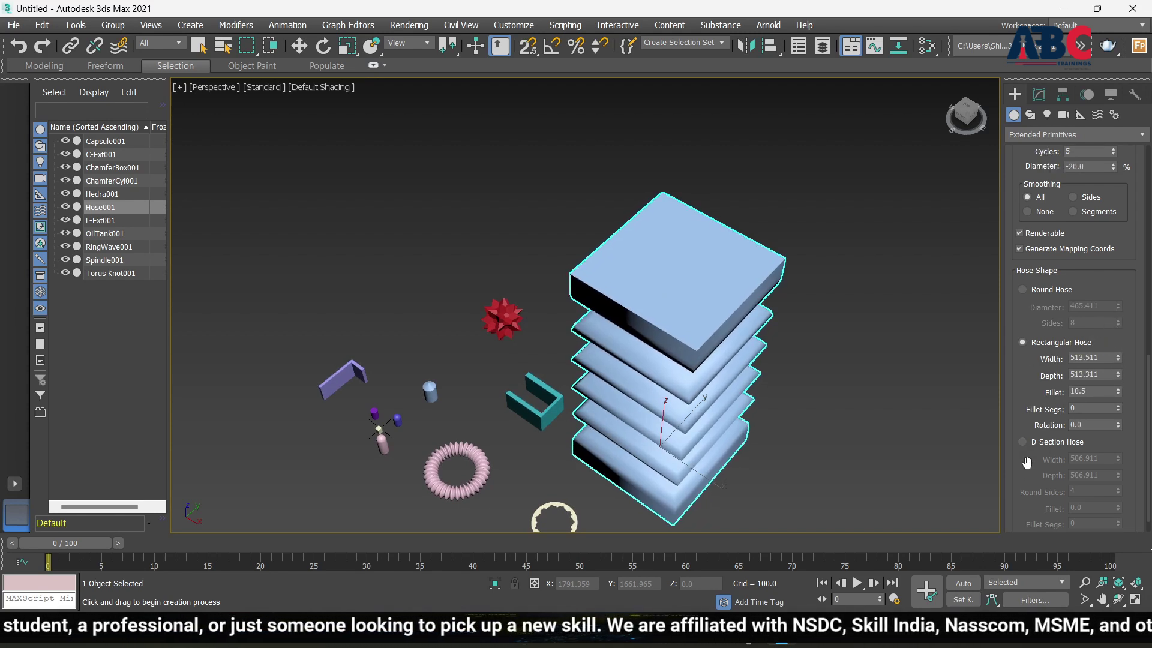
alt+middle_drag(812, 484, 810, 425)
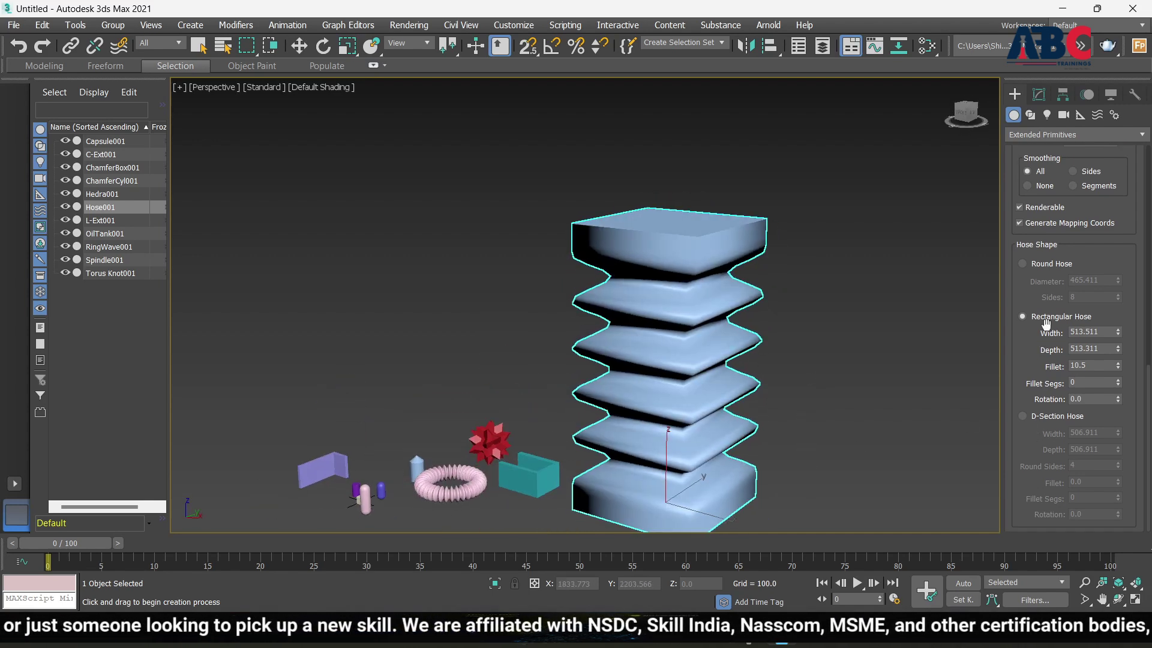
Switch the hose shape to D-section and set its width to 508.011 with 50 round sides
click(1023, 416)
alt+middle_drag(836, 387, 732, 431)
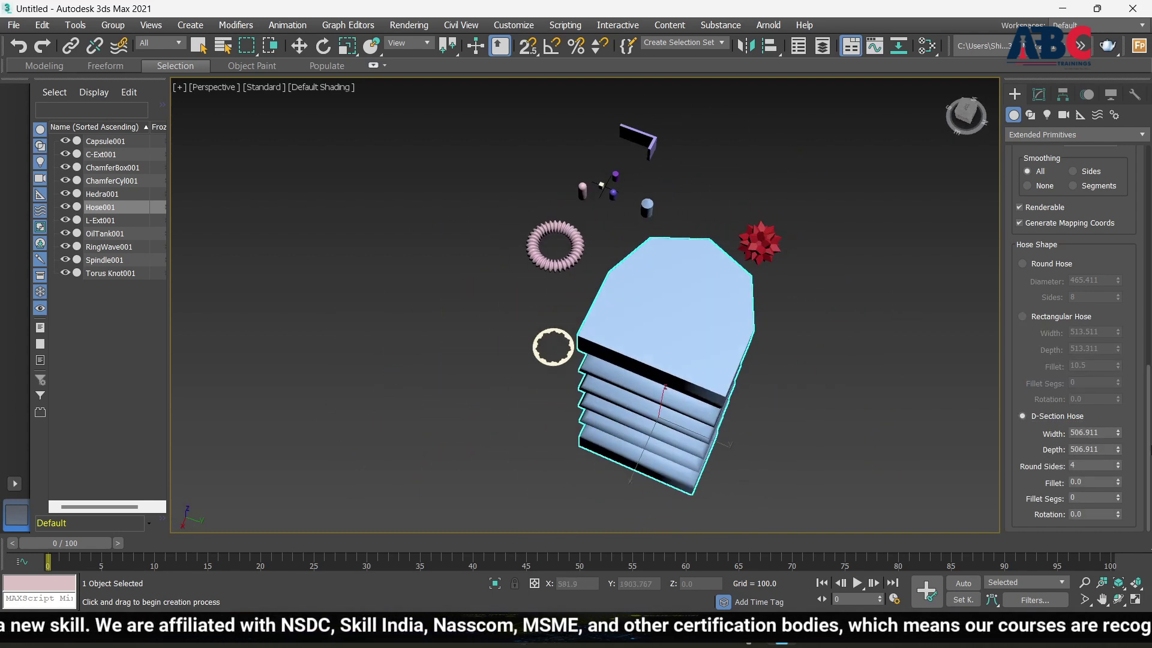
mouse_move(1118, 433)
mouse_down()
mouse_move(1126, 374)
mouse_move(1116, 438)
mouse_up()
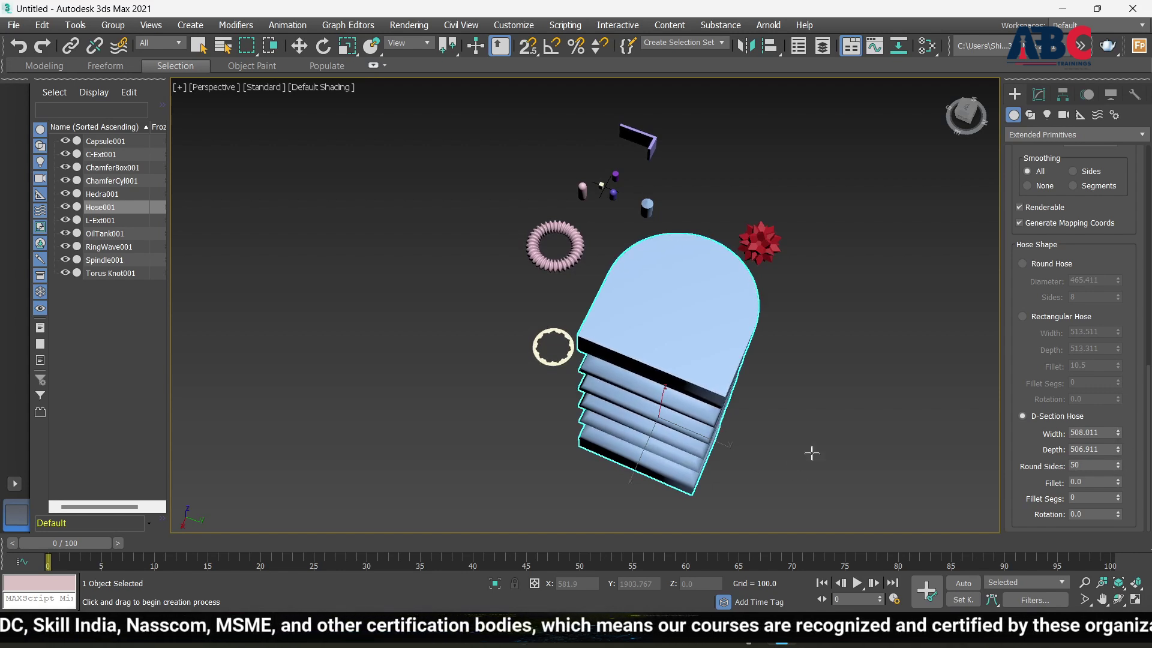
scroll(809, 452, down, 5)
alt+middle_drag(855, 476, 864, 432)
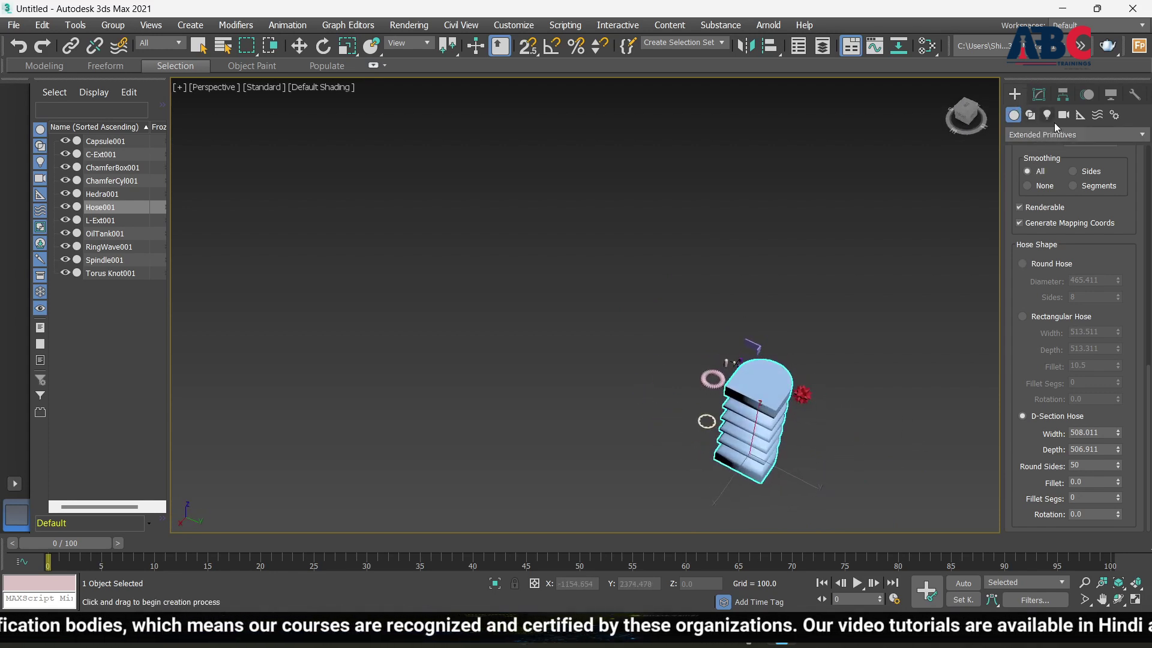
Create a prism between the spindle and the L-extrusion, with sides of about 126, 52 and 114 and a height of about 158
scroll(1050, 294, up, 4)
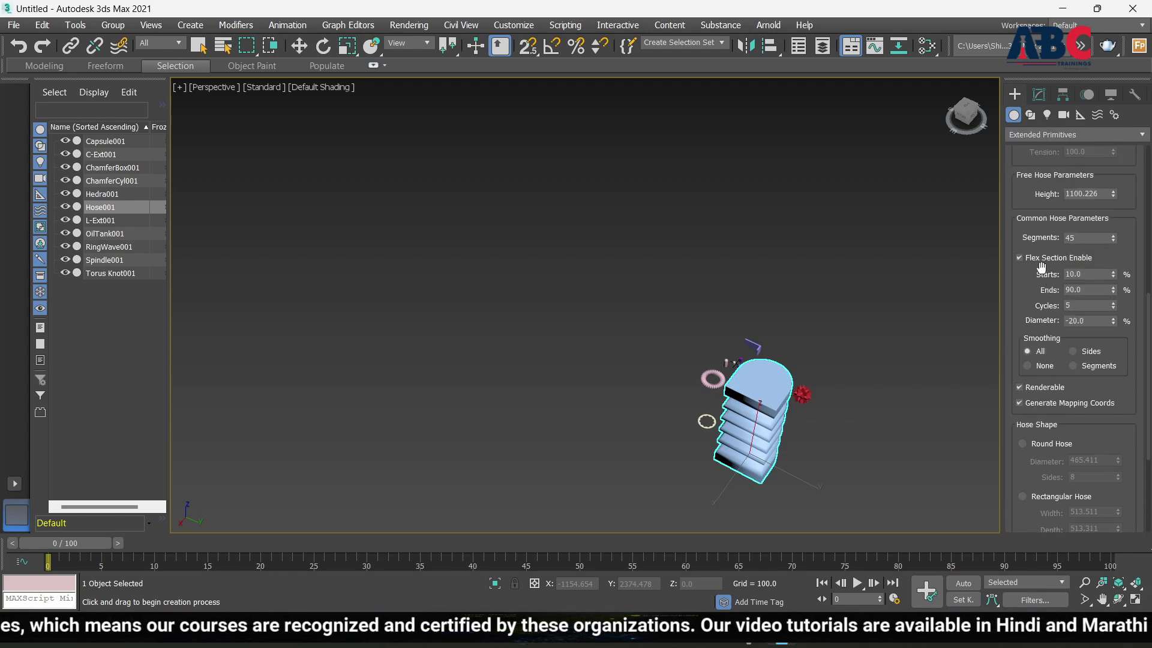
scroll(1050, 297, up, 5)
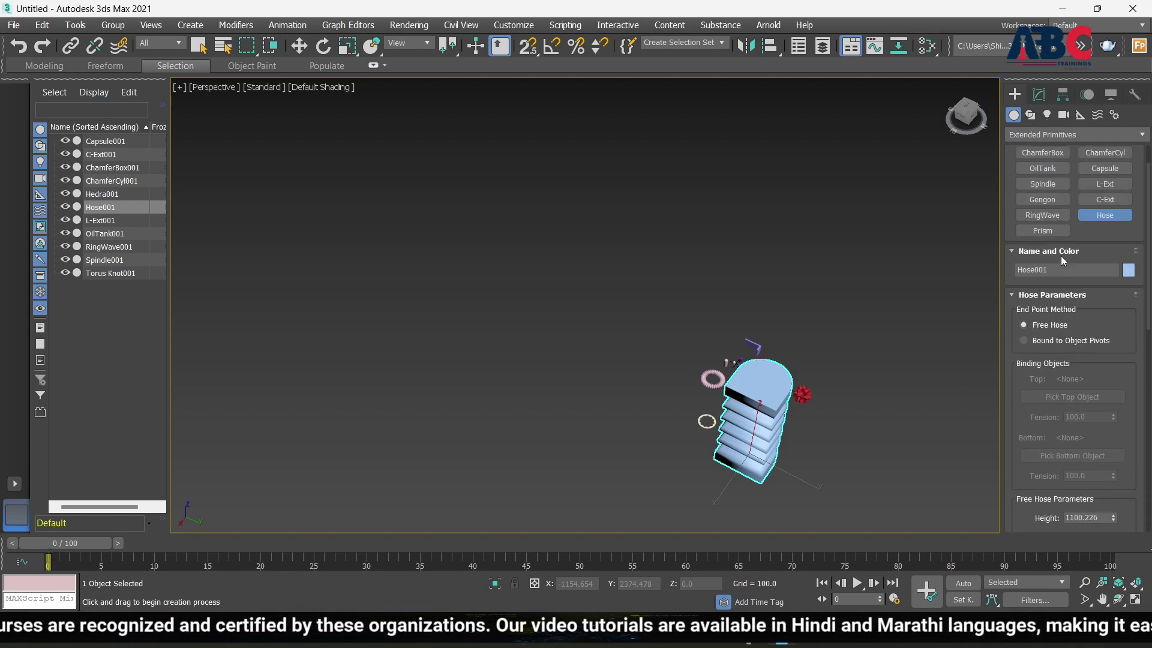
click(1043, 231)
alt+middle_drag(840, 432, 682, 453)
scroll(809, 487, up, 10)
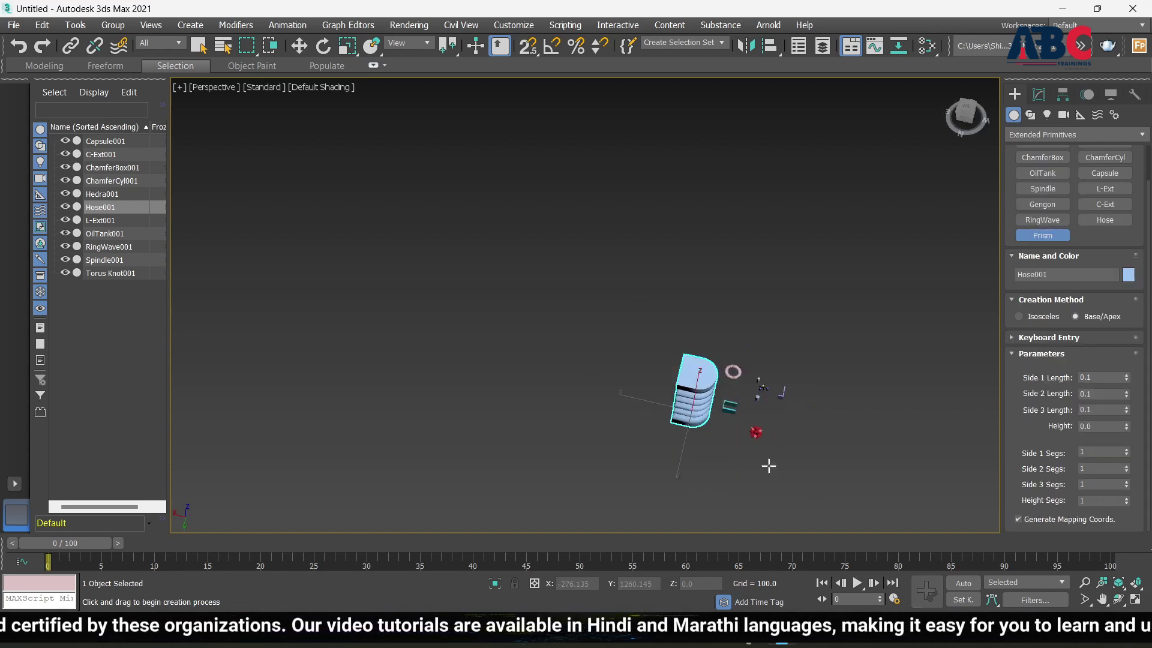
scroll(744, 414, down, 3)
scroll(750, 354, up, 4)
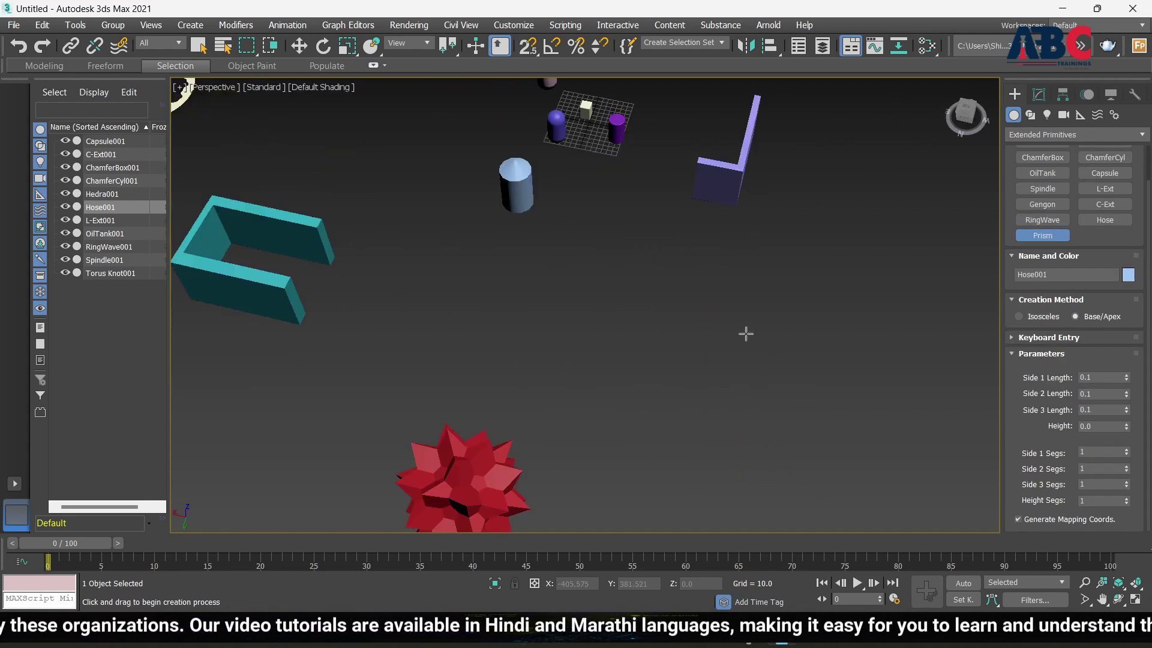
scroll(690, 360, down, 2)
drag(692, 345, 631, 369)
click(638, 298)
alt+middle_drag(824, 399, 662, 367)
scroll(699, 310, up, 5)
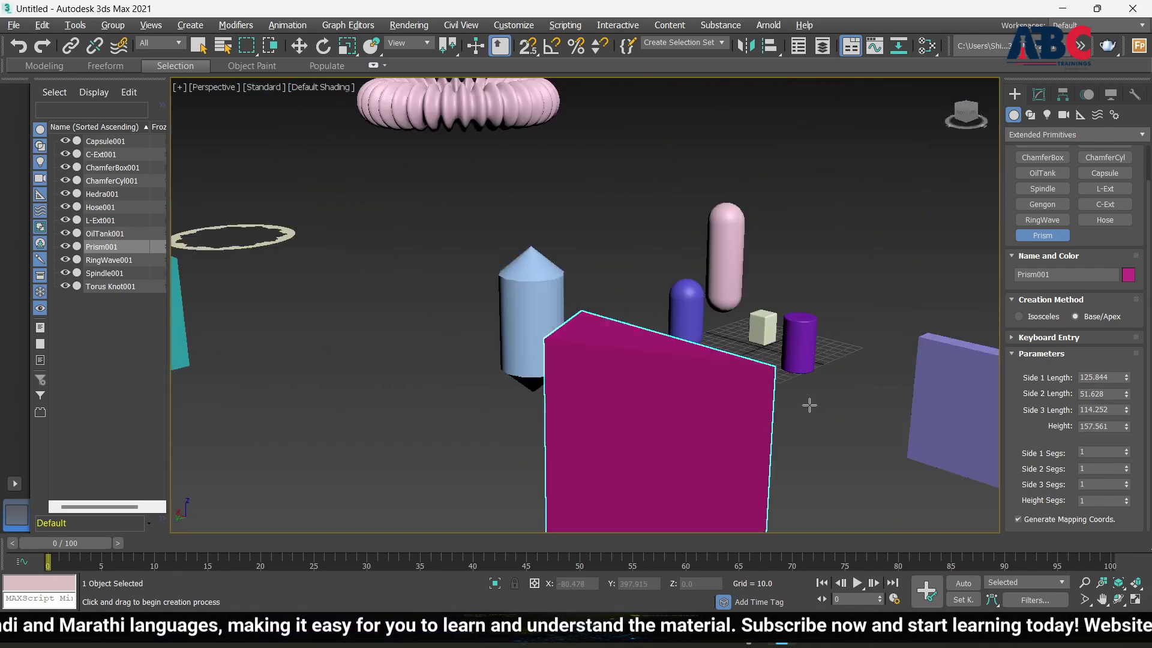